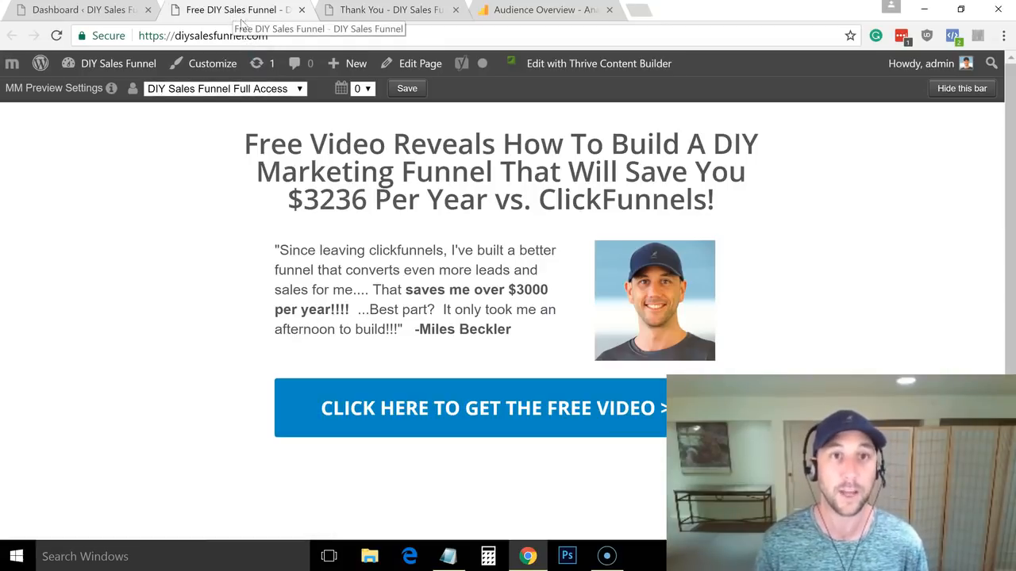
Compare the DIY Sales Funnel opt-in page with its thank-you page
click(386, 9)
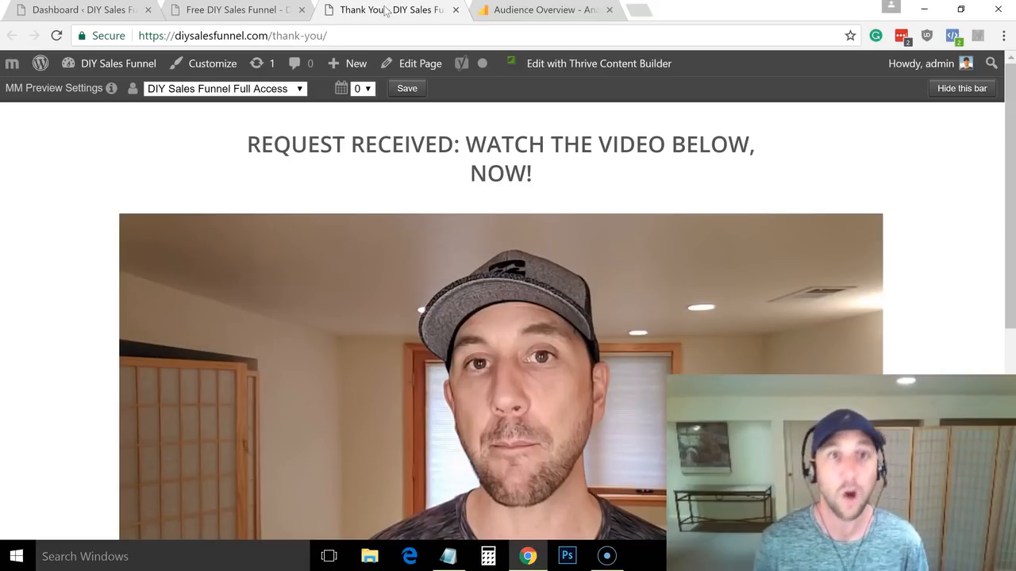
click(253, 16)
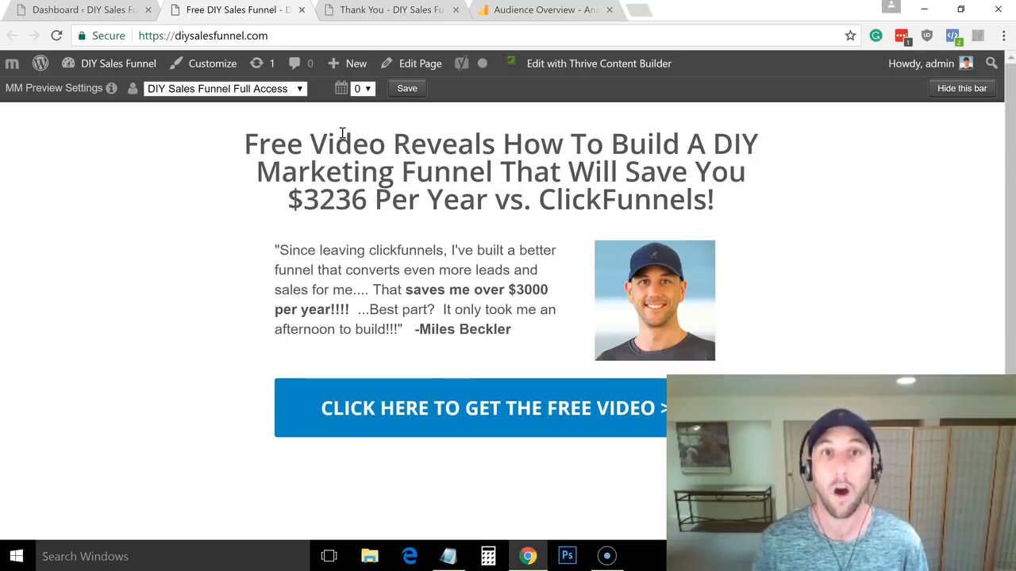
click(382, 10)
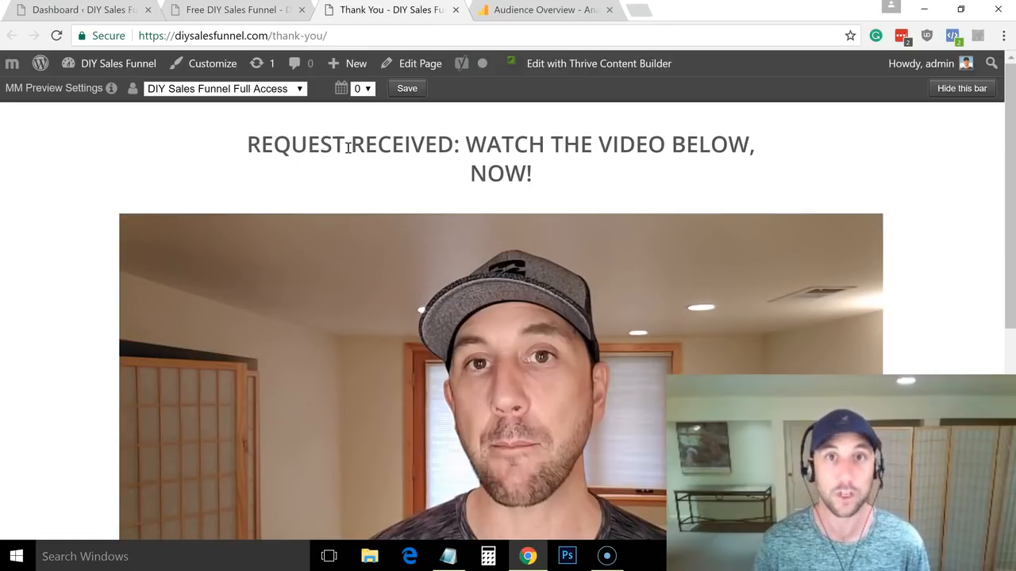
Switch to Google Analytics and start creating a new account from its administration area
click(505, 10)
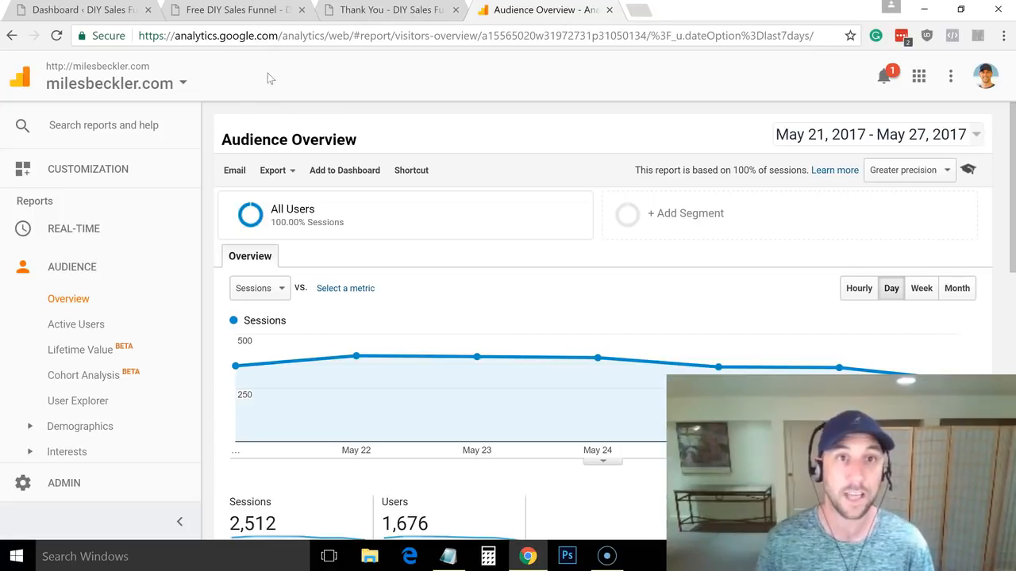
click(65, 483)
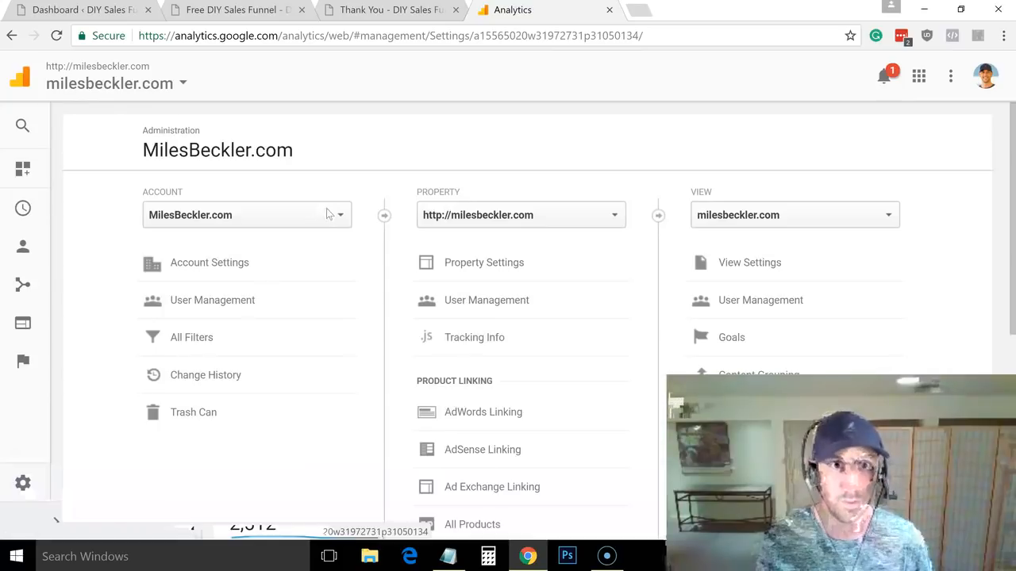
click(326, 215)
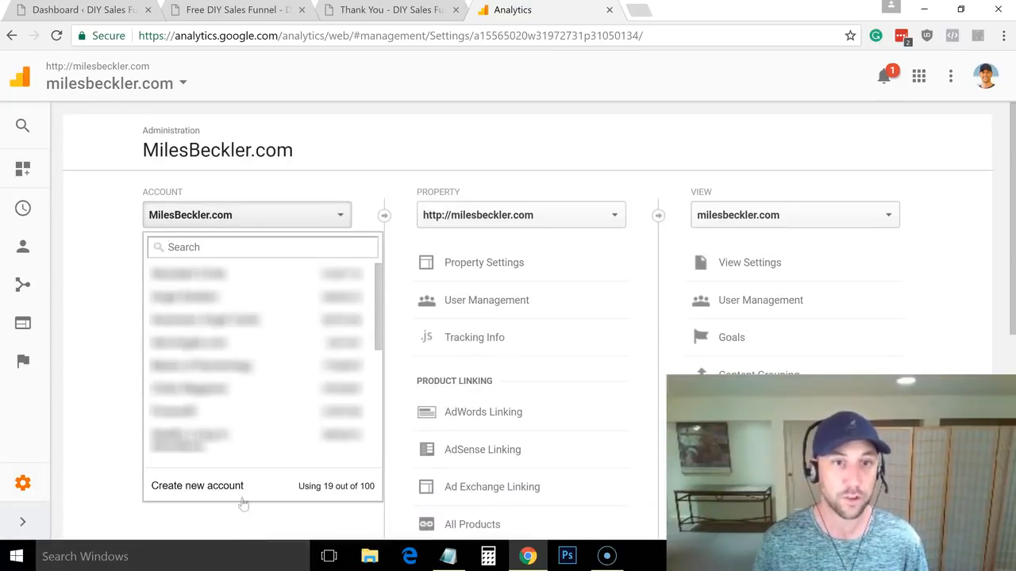
click(235, 487)
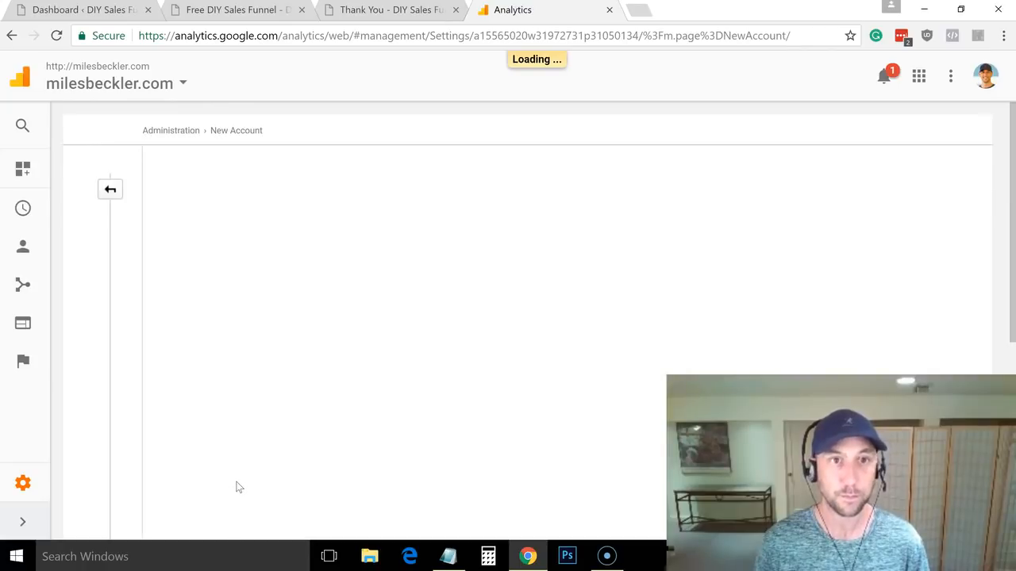
Name both the account and the website DIY Sales Funnel and set the website URL to diysalesfunnel.com
click(307, 341)
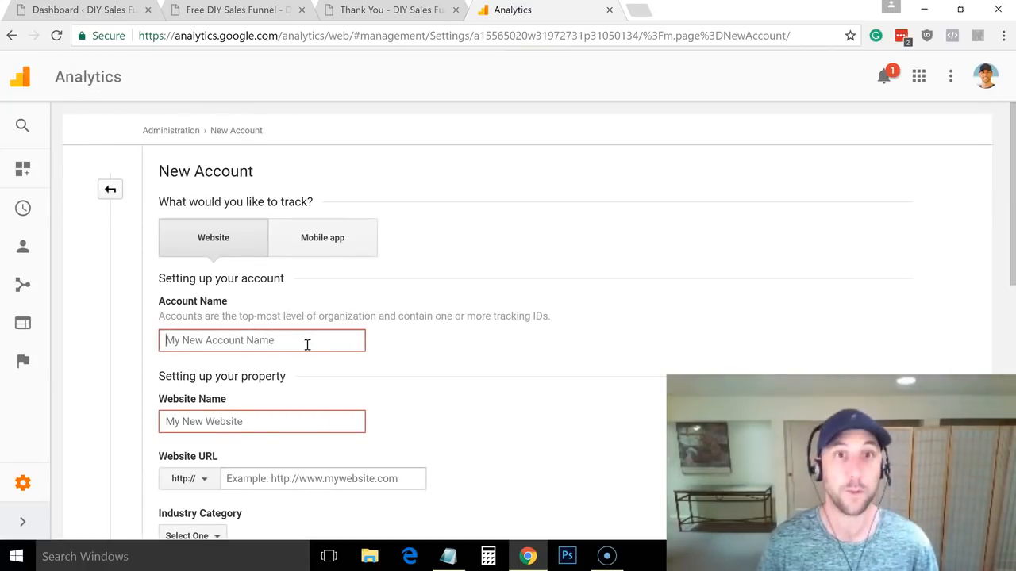
text(DIY Sales Funnel)
key(Tab)
text(DIY Sales Funnel)
key(Tab)
text(diysalesfunnel.com)
Set the website's industry category to Business and Industrial Markets
scroll(307, 343, down, 1)
scroll(307, 343, down, 4)
click(187, 156)
click(262, 329)
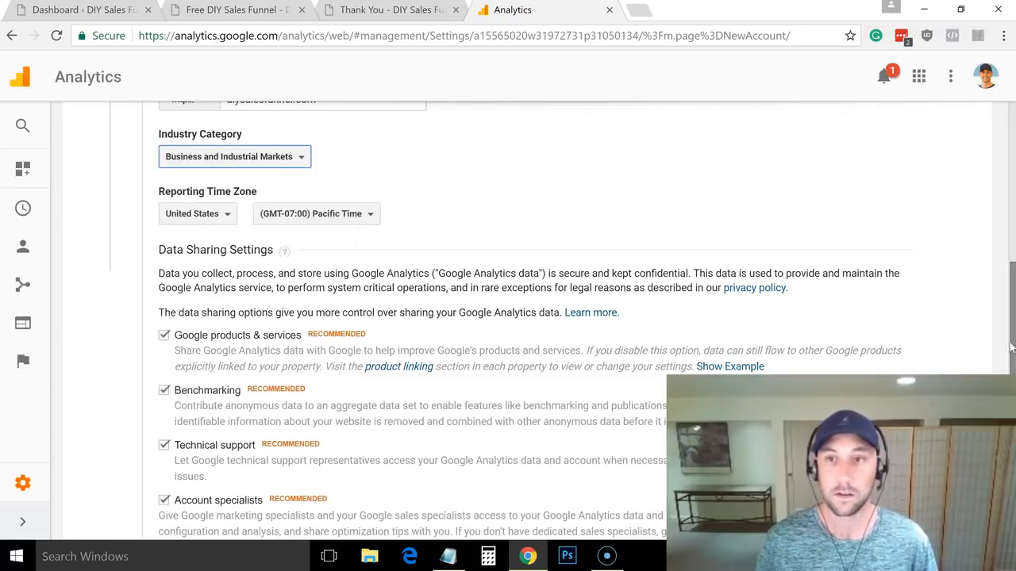
Request the tracking ID for the new account and accept the United States terms of service
scroll(1011, 347, down, 3)
click(196, 449)
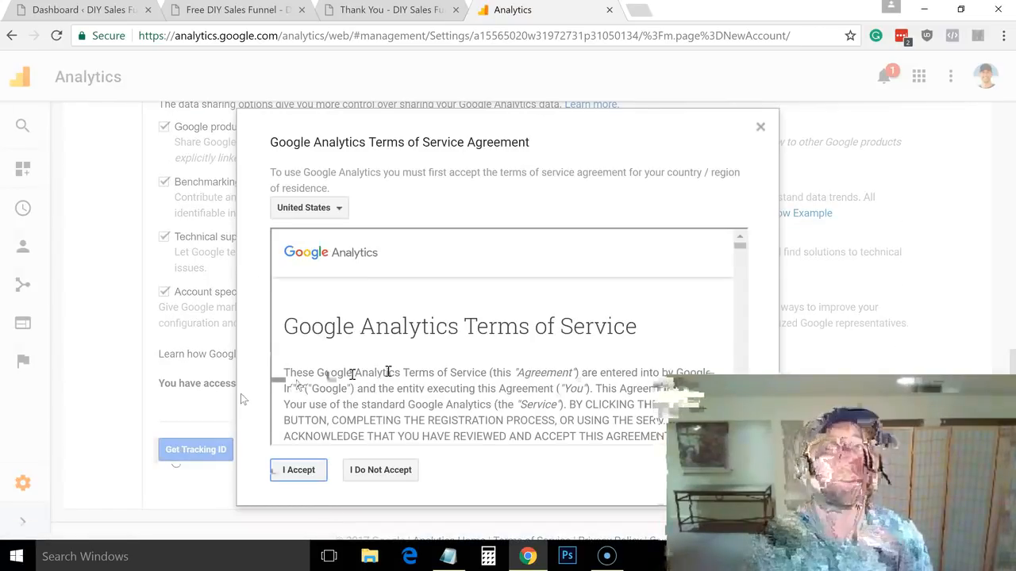
click(296, 468)
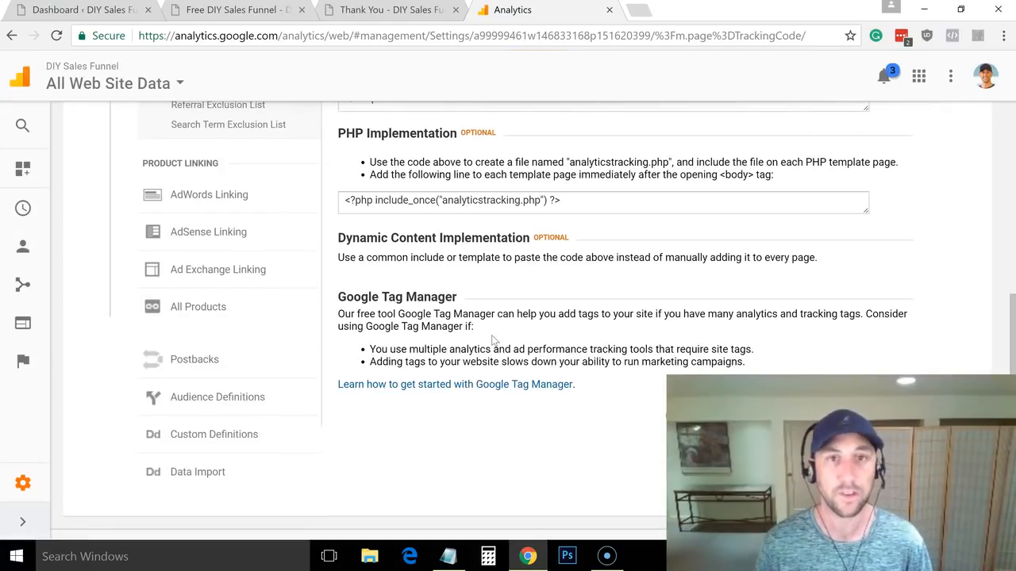
Examine the tracking ID and website tracking section of the DIY Sales Funnel property
drag(1013, 304, 1012, 131)
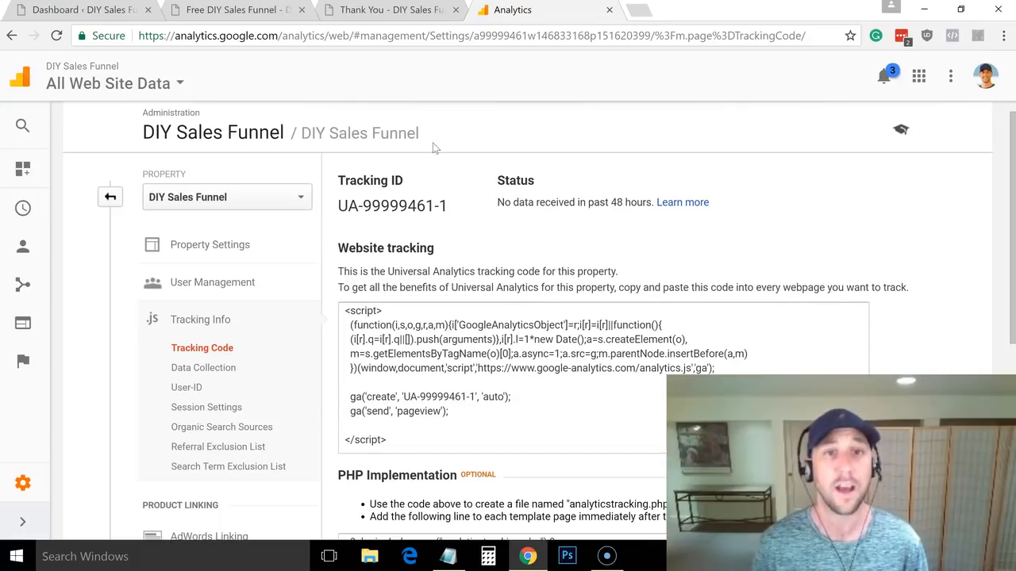
drag(340, 206, 447, 208)
click(452, 212)
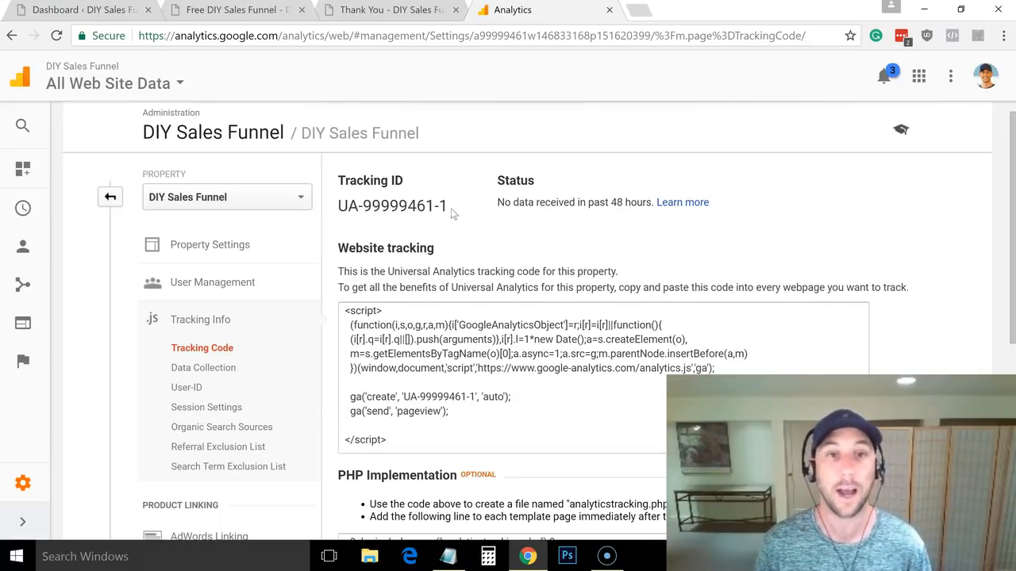
drag(340, 206, 447, 208)
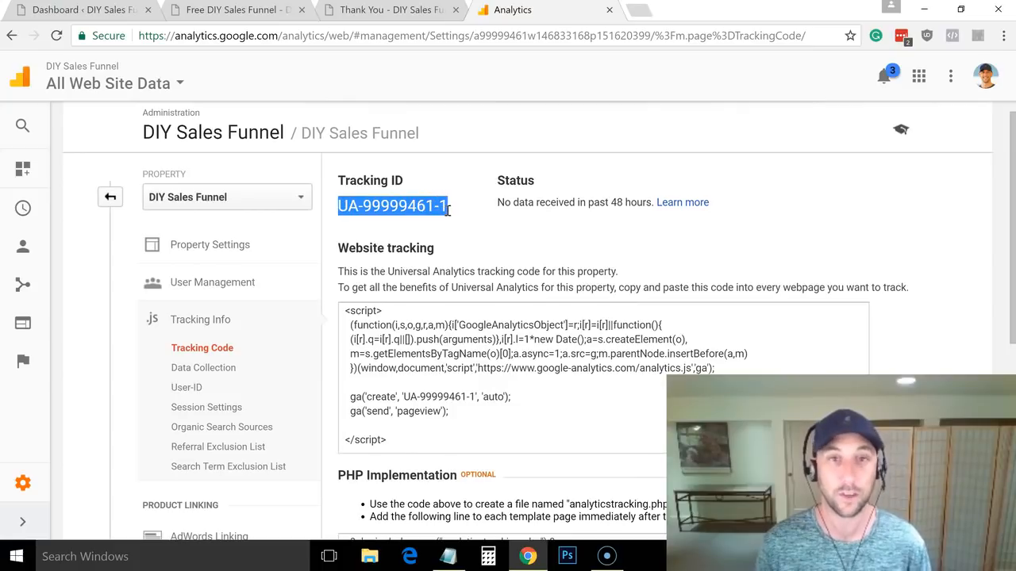
click(458, 236)
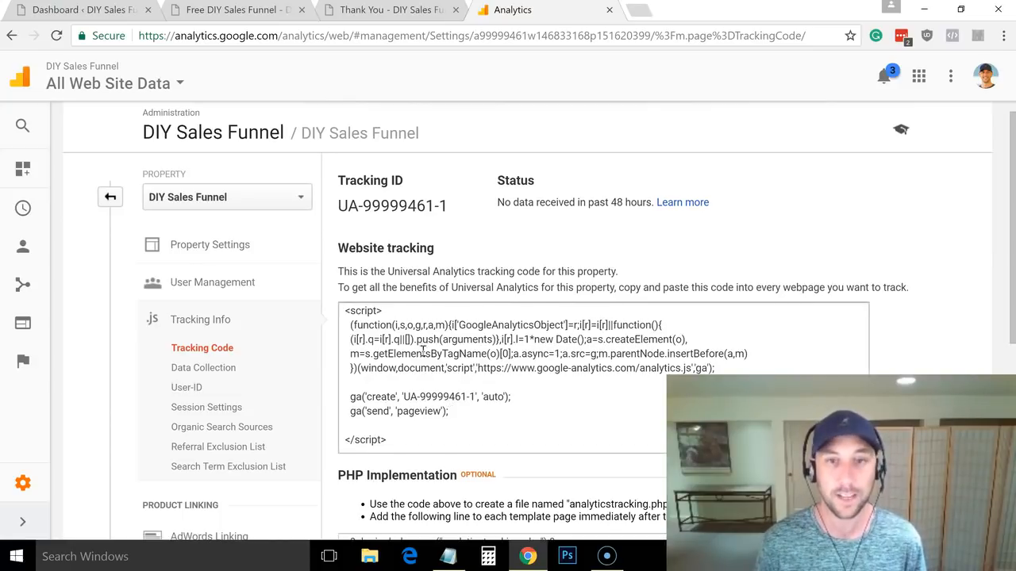
Copy the full website tracking script and paste it into the empty Notepad document for reference
click(403, 399)
click(453, 397)
click(471, 365)
key(ctrl+c)
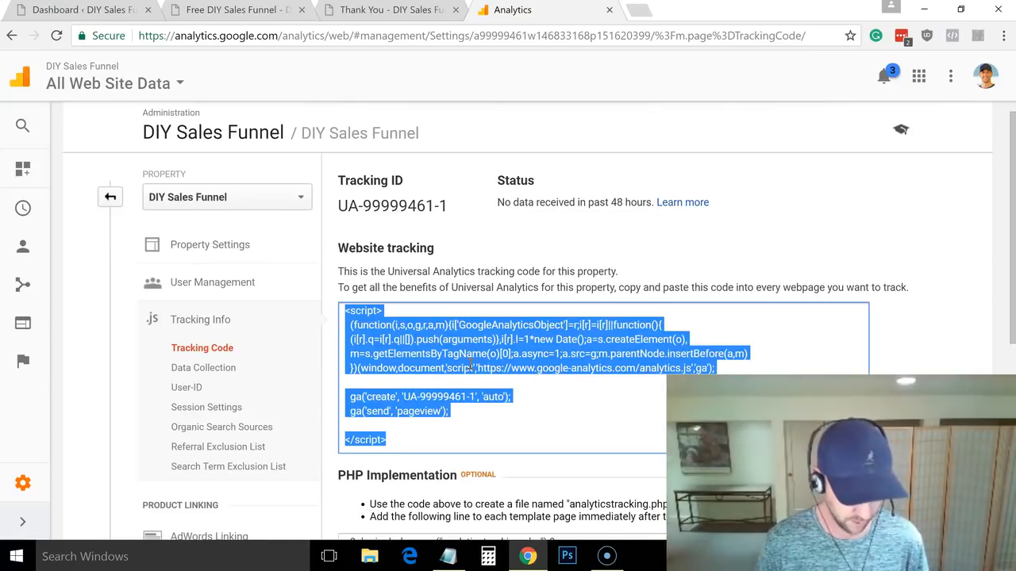
click(447, 555)
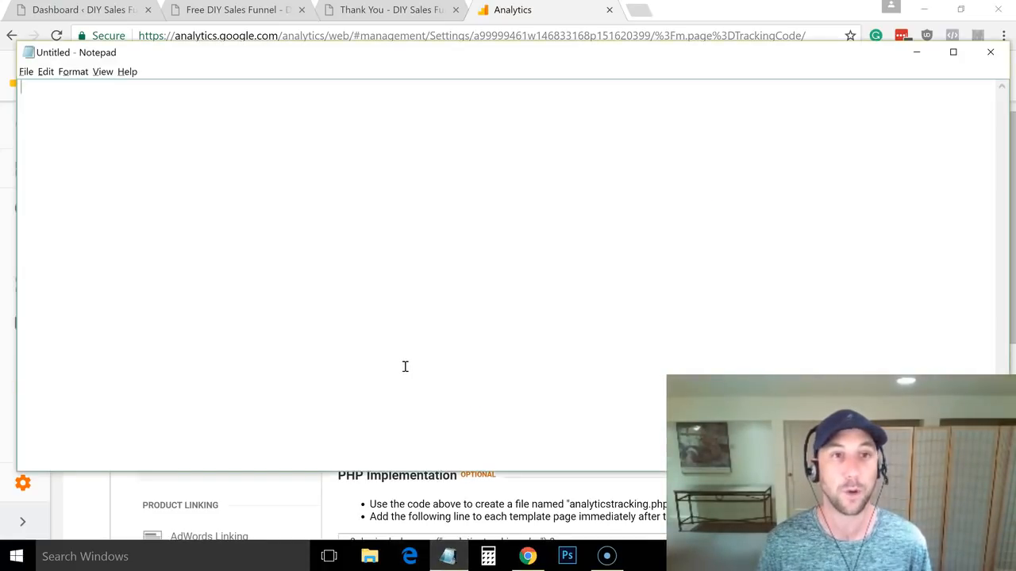
key(ctrl+v)
click(15, 333)
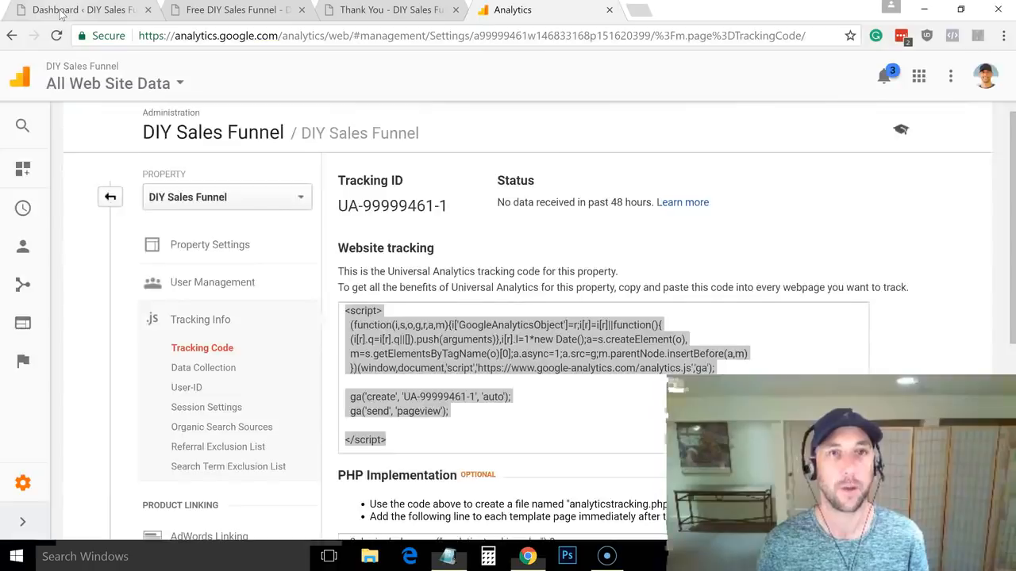
Switch to the site's WordPress admin and deactivate the Wordfence Security plugin
click(117, 10)
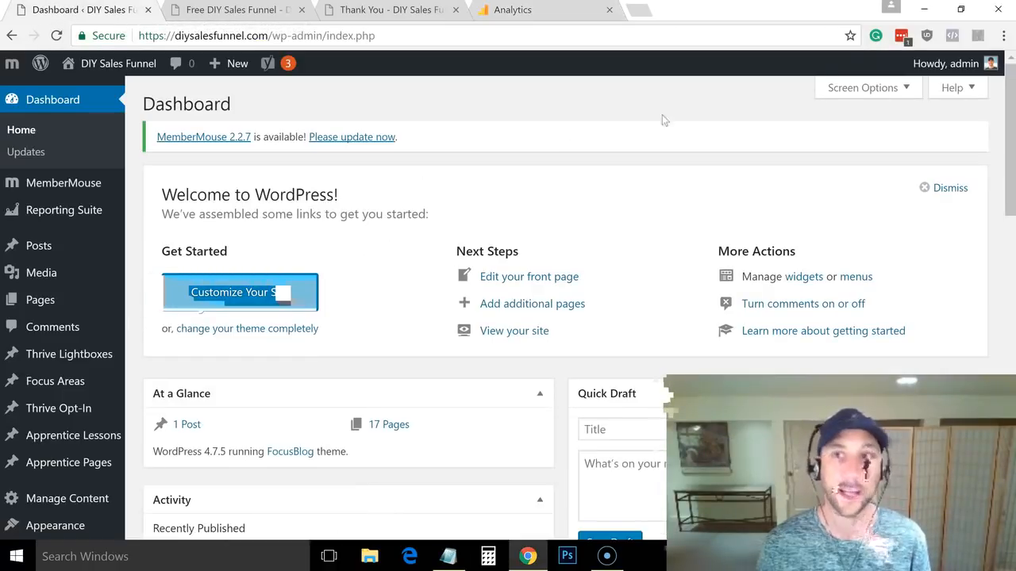
scroll(1010, 73, down, 2)
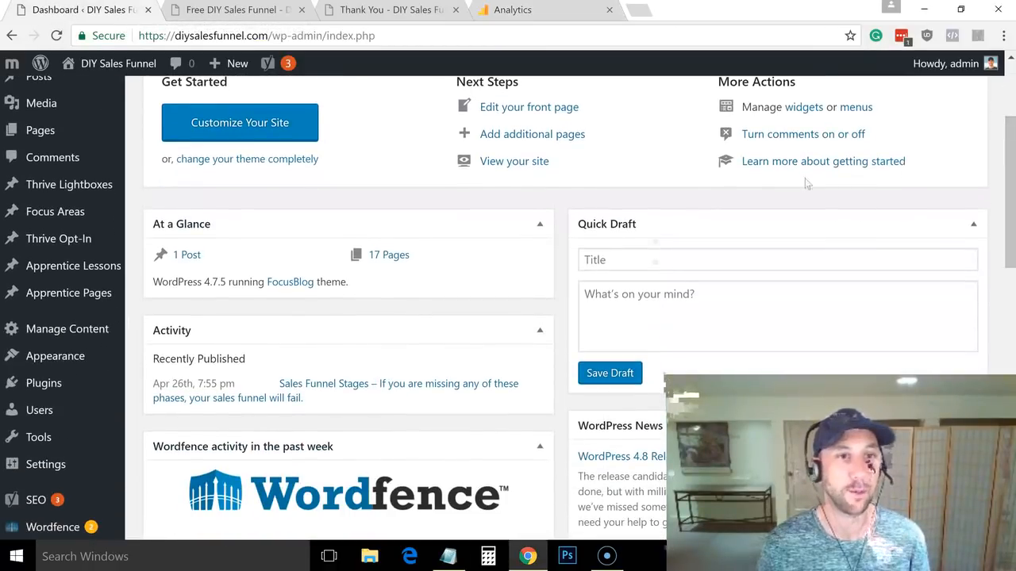
click(46, 386)
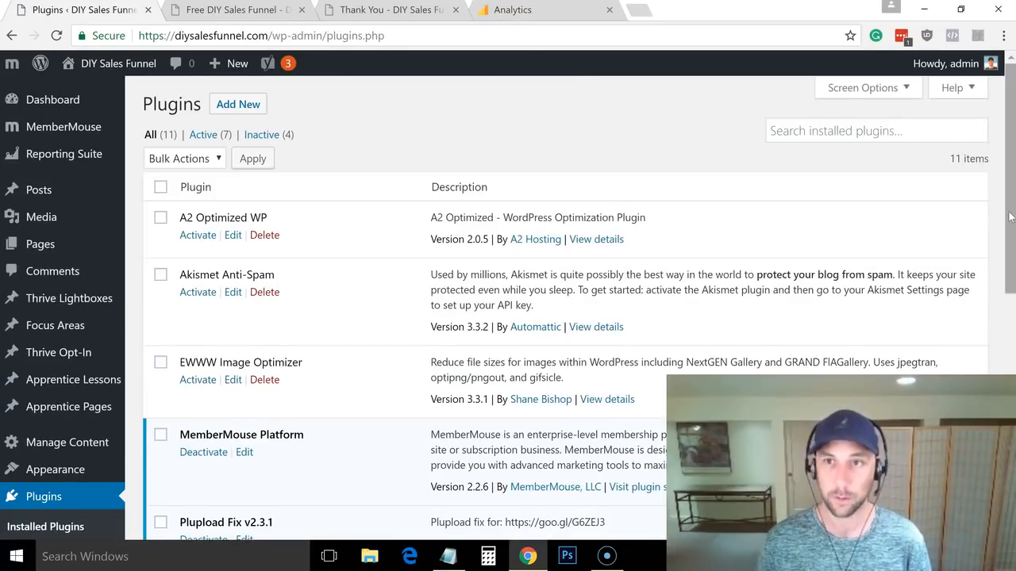
scroll(1010, 159, down, 1)
scroll(1010, 158, down, 5)
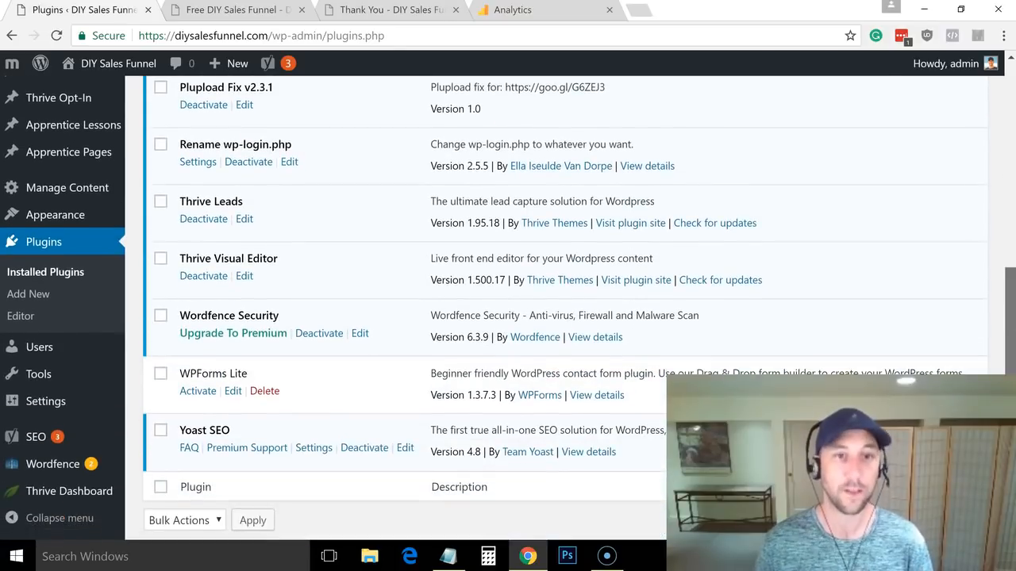
click(316, 334)
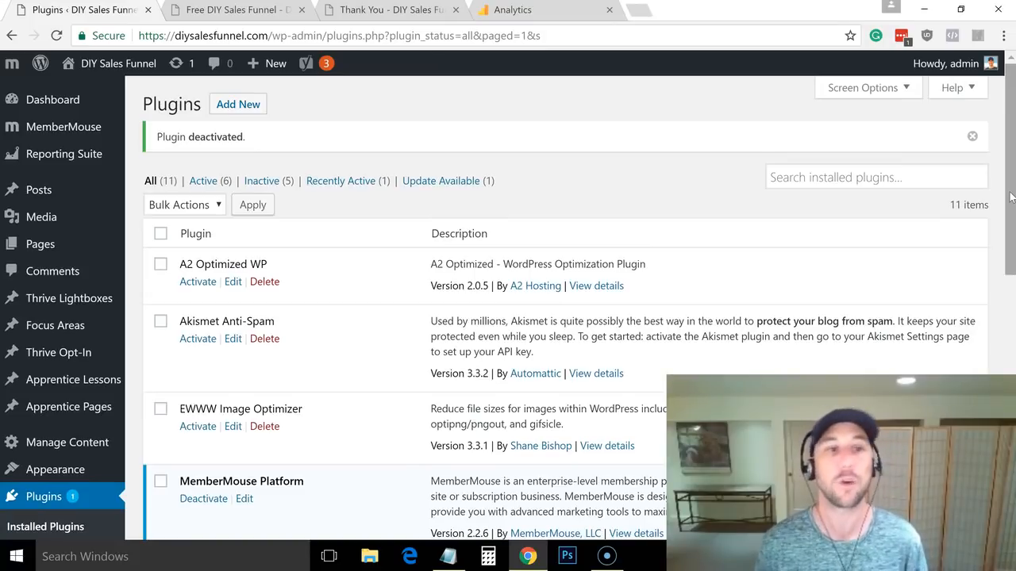
Open the Analytics / Scripts settings in the Thrive theme options
drag(1010, 164, 1010, 415)
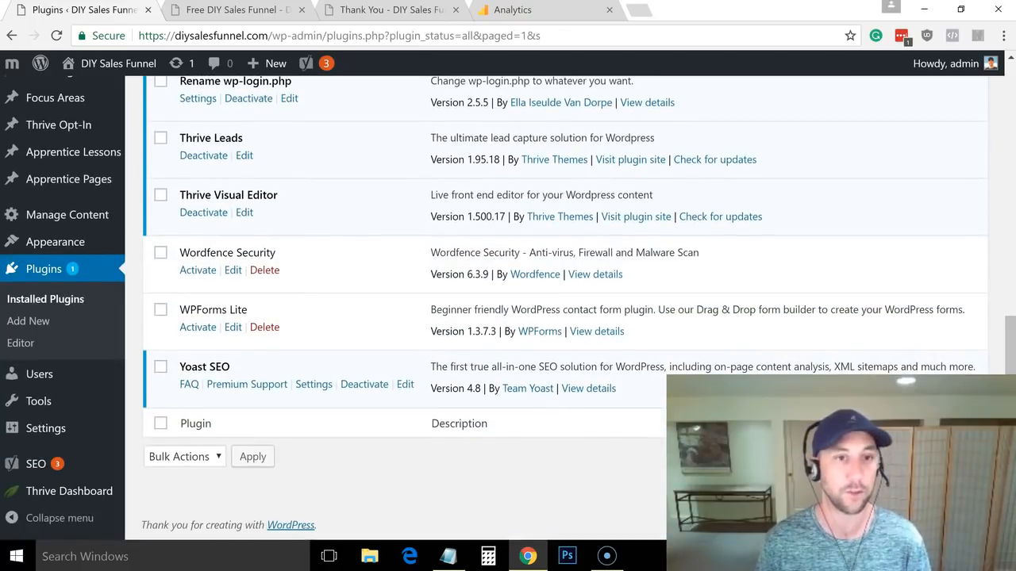
mouse_move(82, 500)
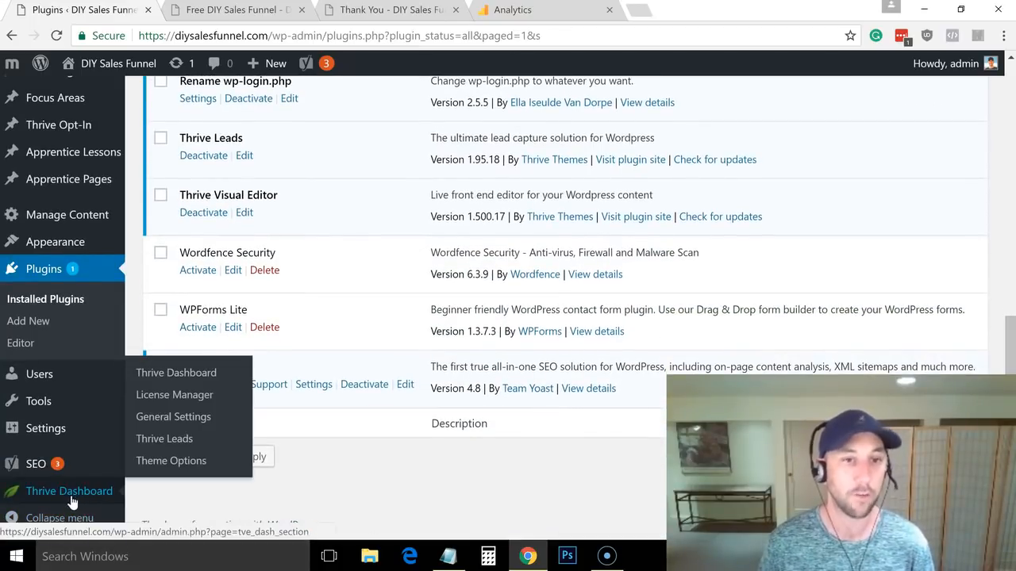
click(165, 460)
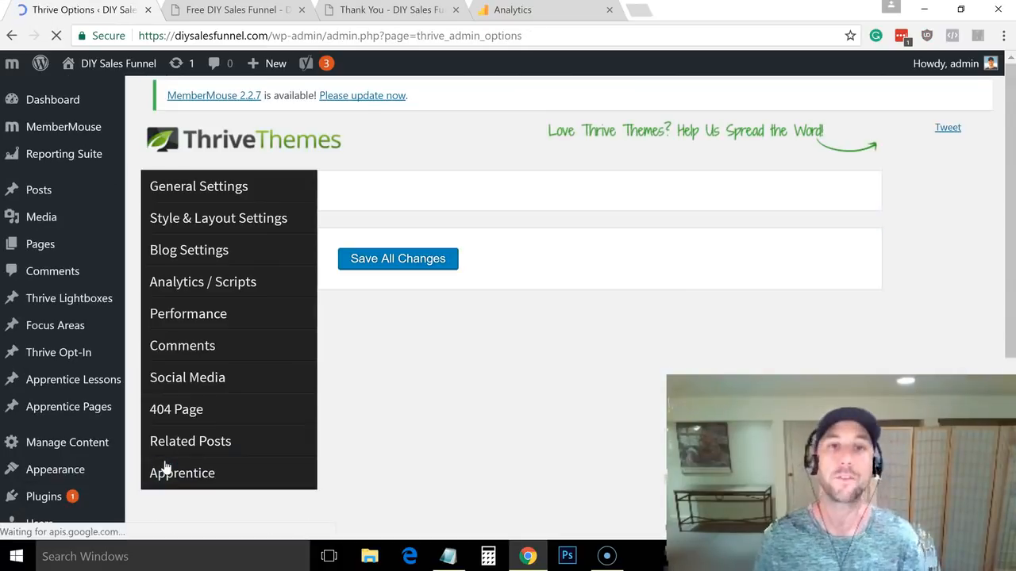
click(245, 282)
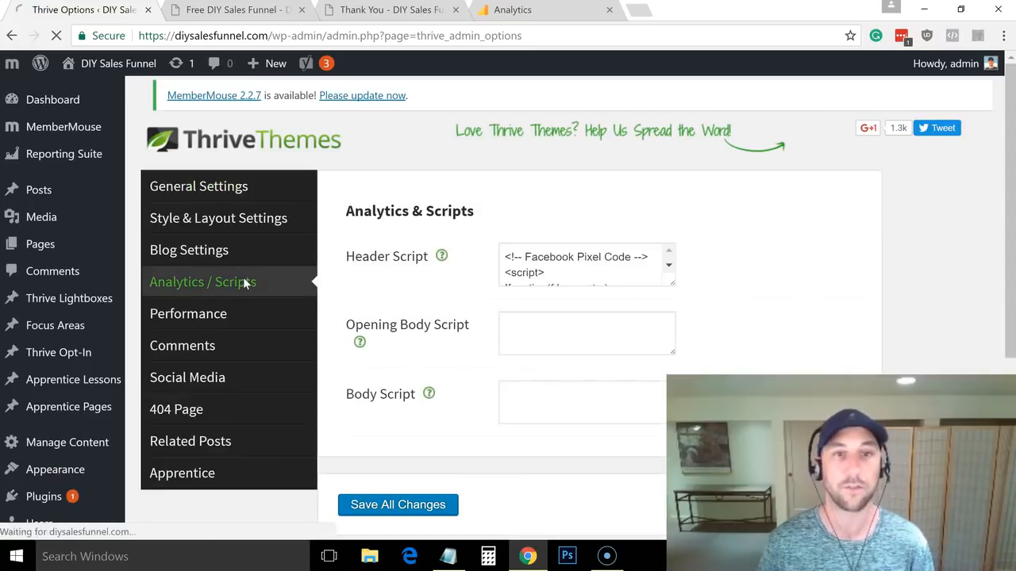
Add the Google Analytics tracking script below the Facebook Pixel code in the header script and save all changes
drag(671, 287, 617, 414)
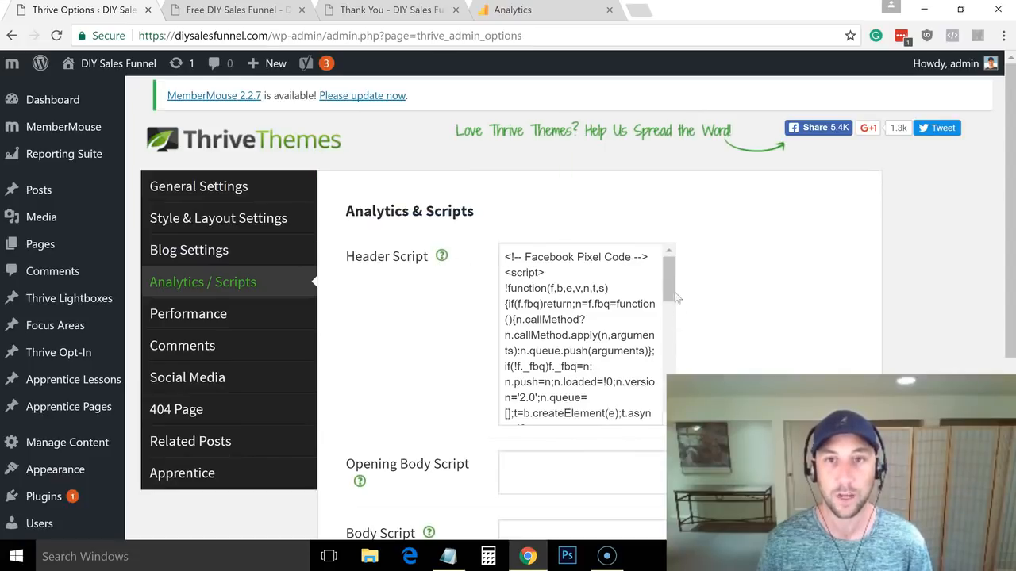
drag(668, 281, 668, 382)
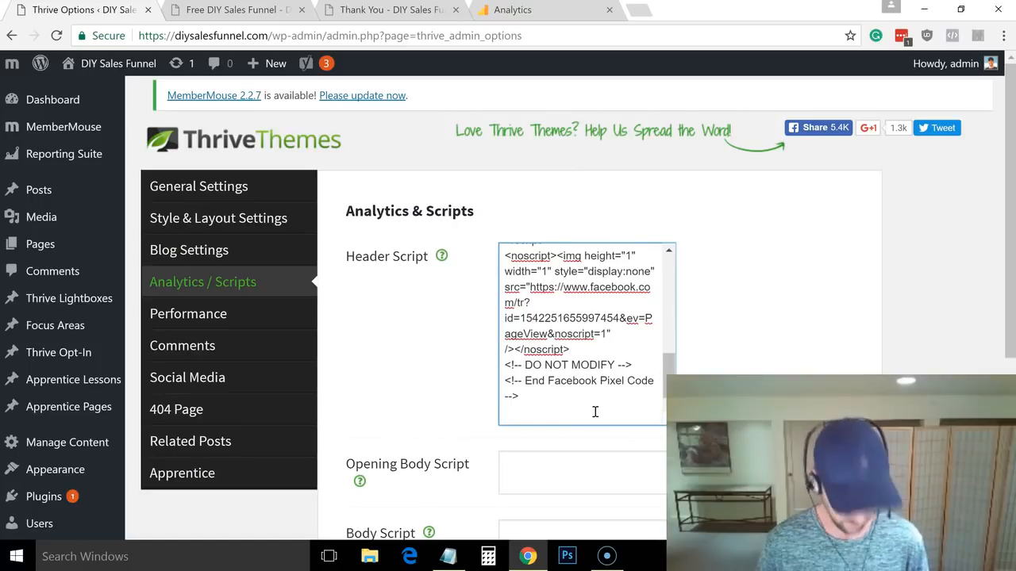
key(ctrl+v)
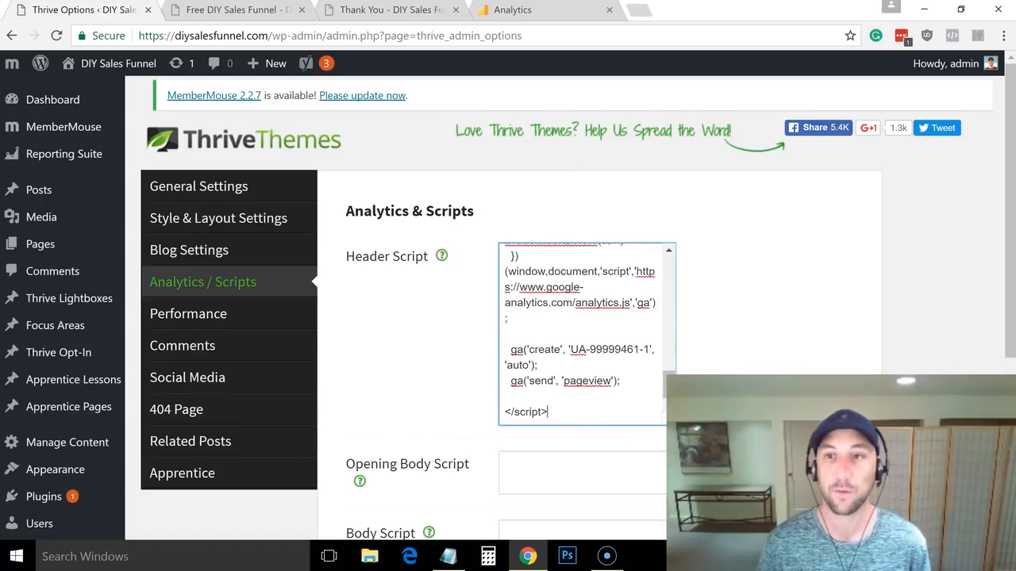
scroll(508, 302, down, 3)
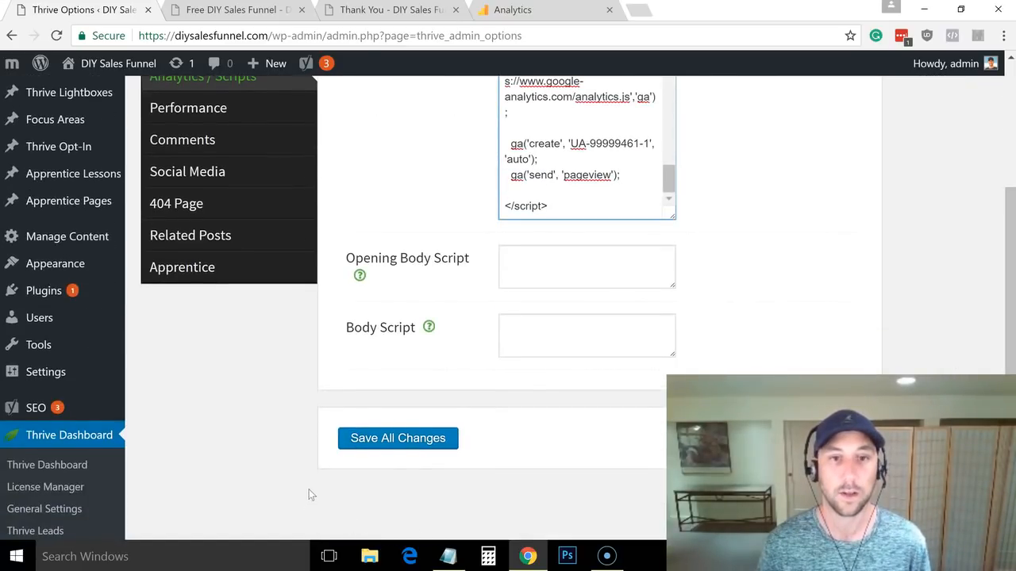
click(389, 441)
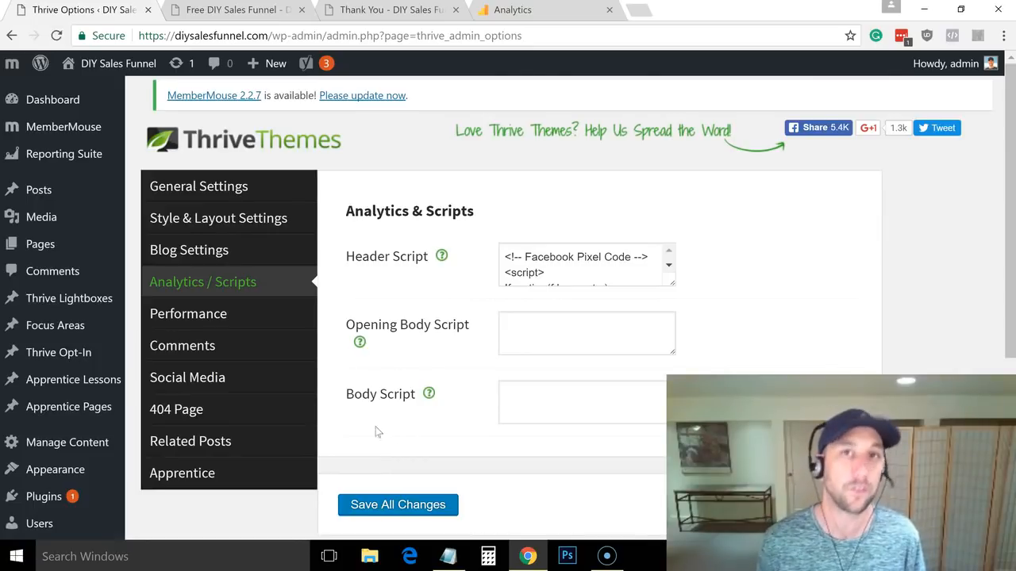
Review the site's free video landing page and its thank-you page
mouse_move(74, 198)
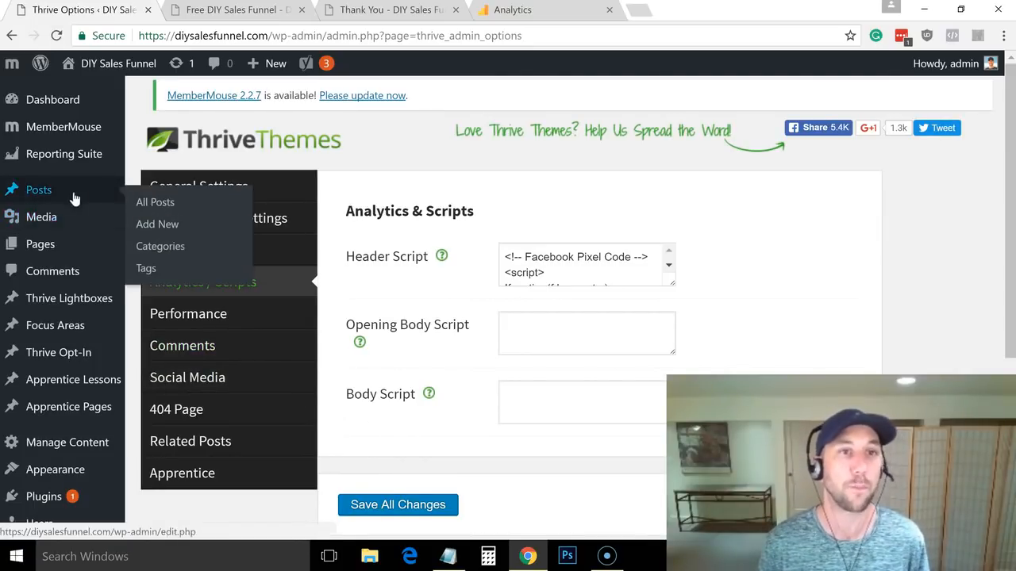
mouse_move(71, 247)
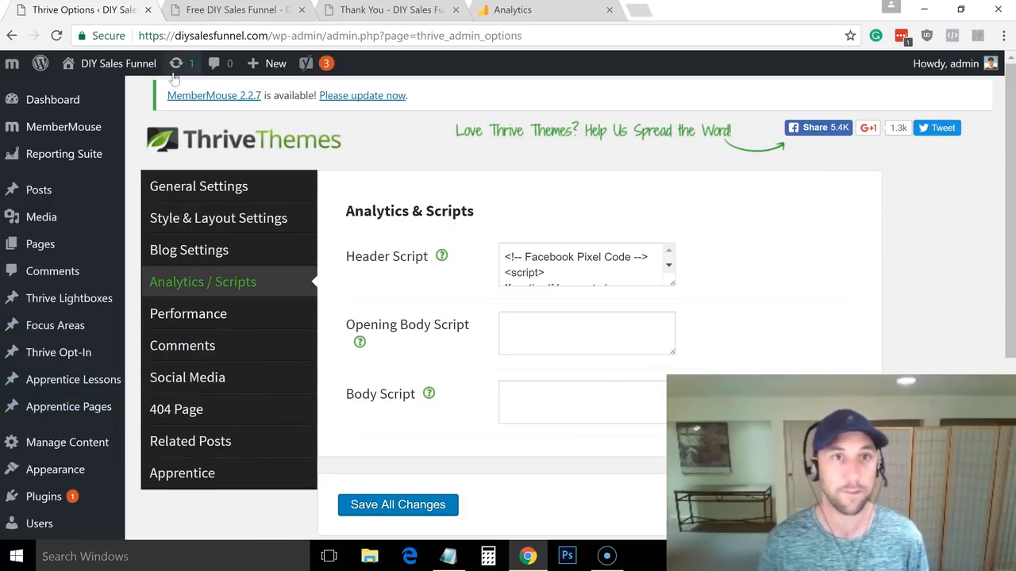
click(219, 10)
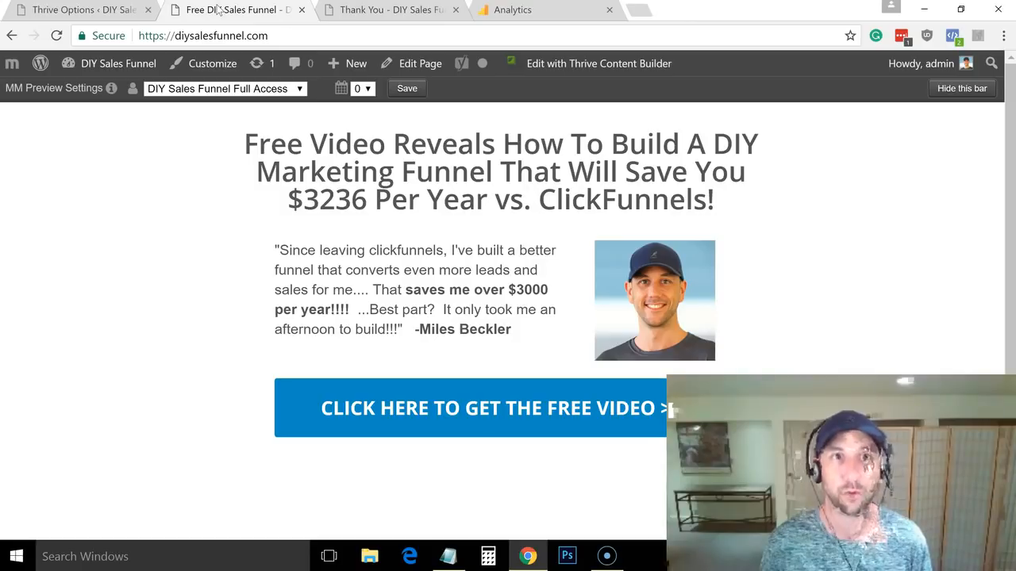
click(365, 14)
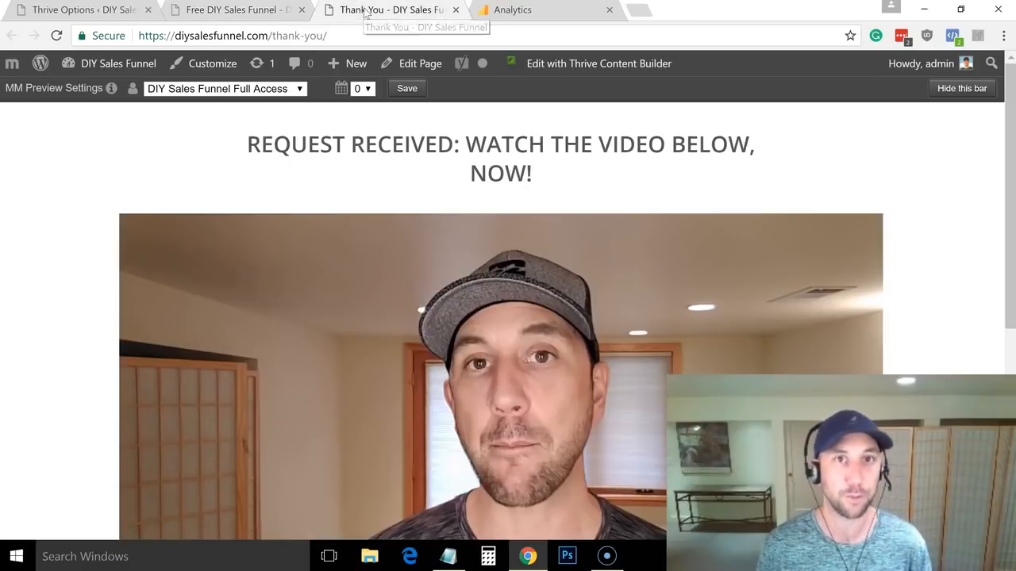
click(274, 14)
click(369, 11)
click(262, 15)
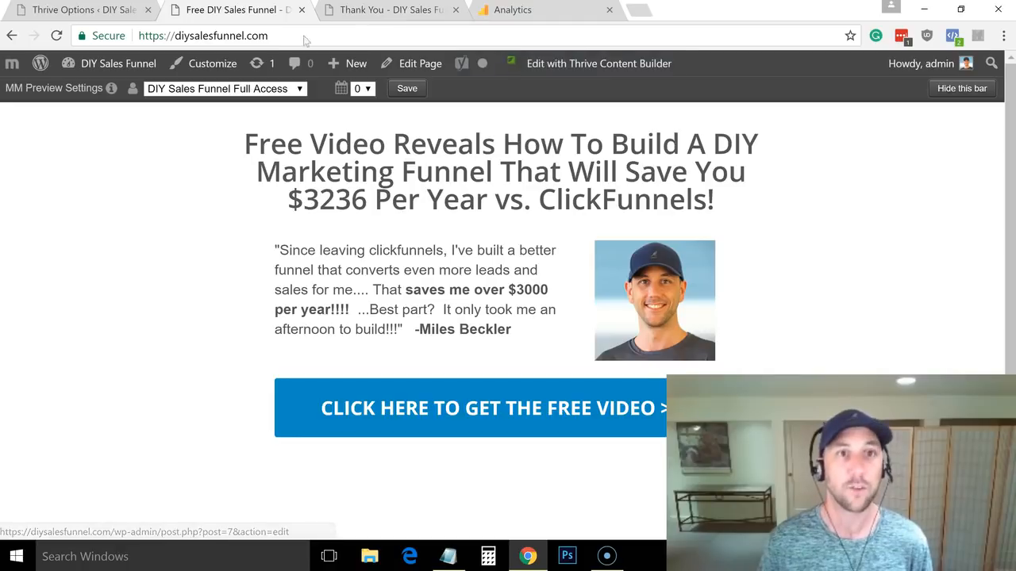
Open the free video landing page in Thrive Content Builder and bring up the custom scripts from its landing page settings
click(557, 64)
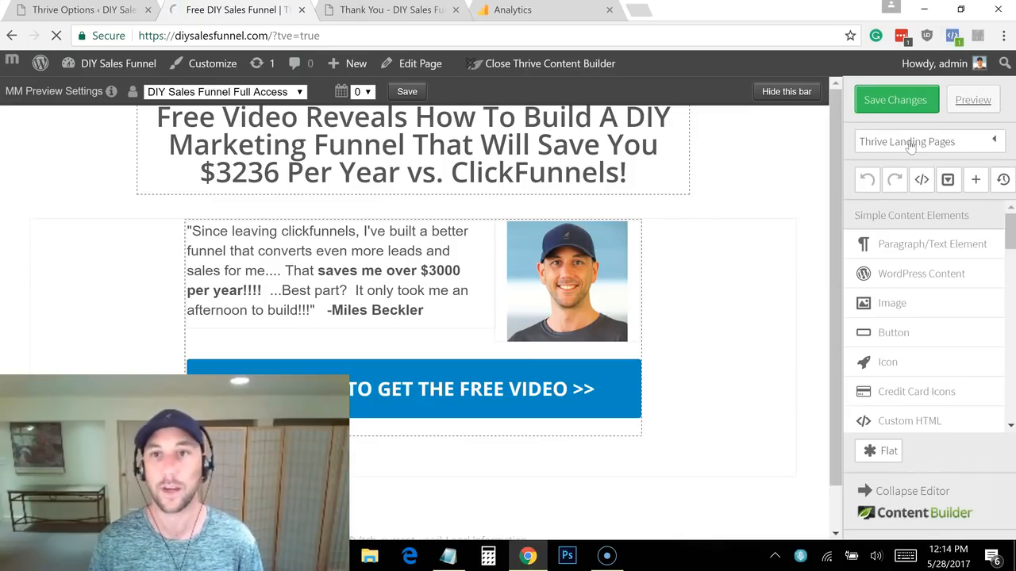
click(910, 147)
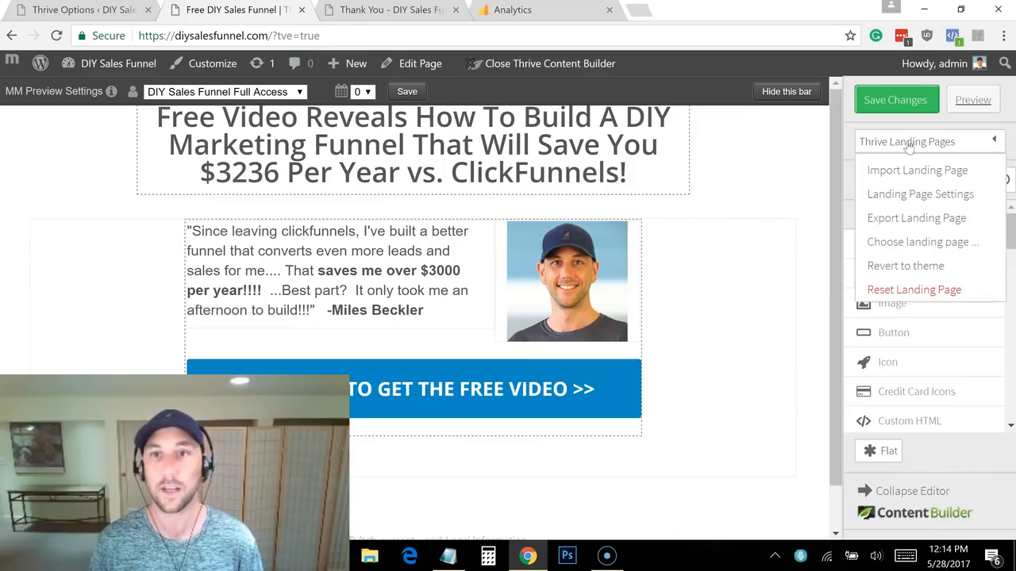
click(918, 196)
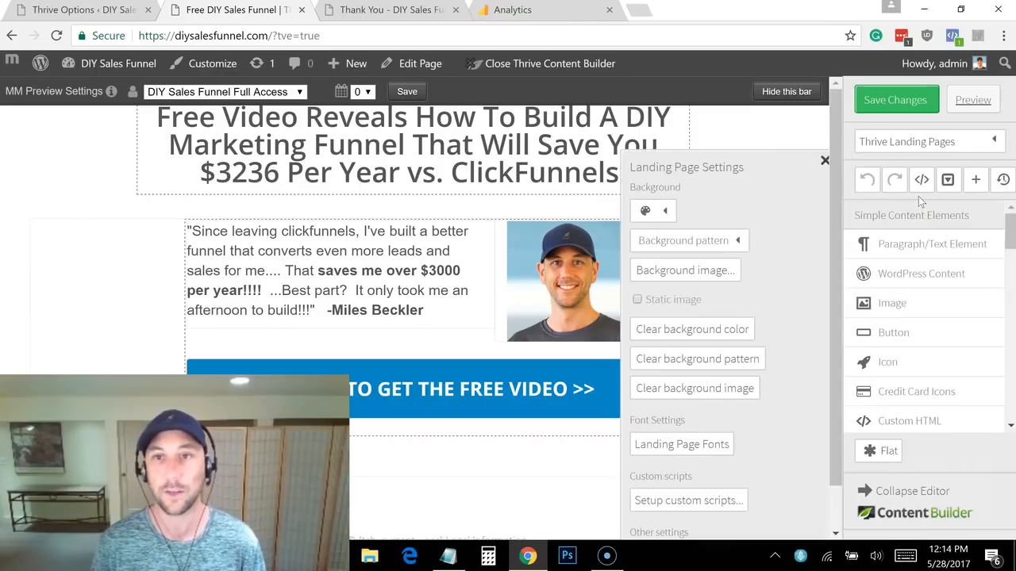
click(673, 501)
Paste the Google Analytics tracking script below the Facebook Pixel code in the landing page's header scripts and save the page
click(604, 228)
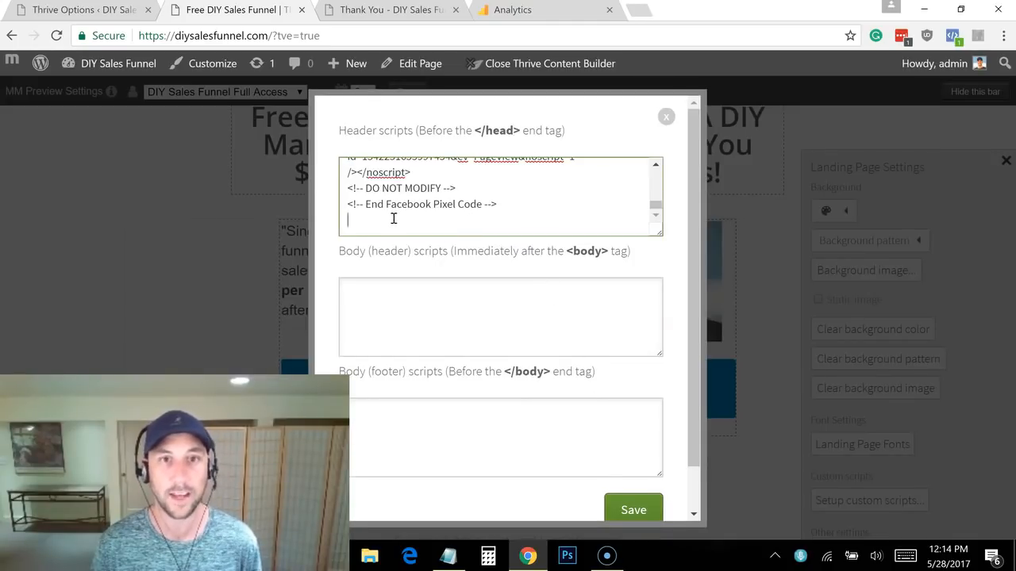
key(ctrl+v)
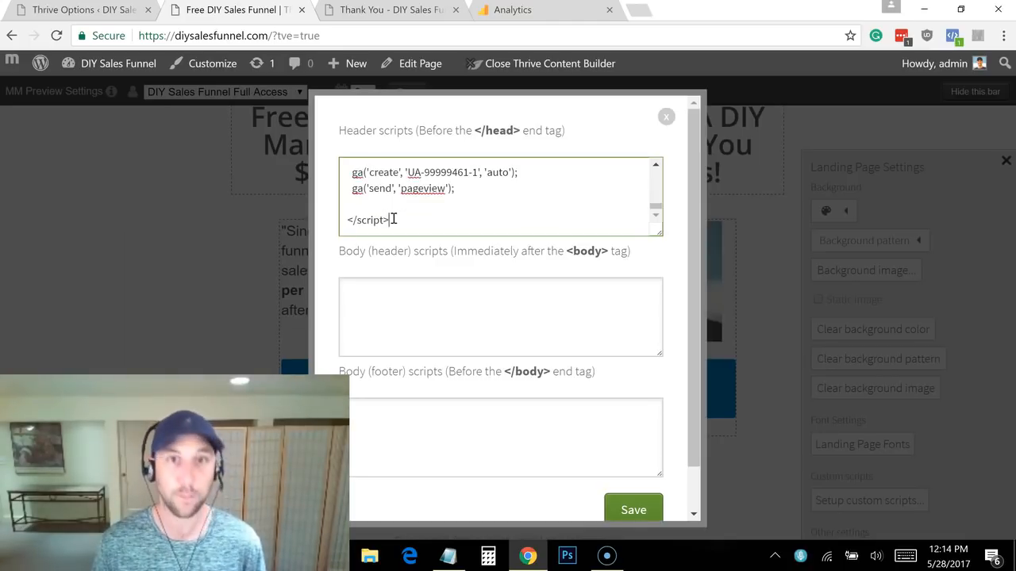
click(627, 508)
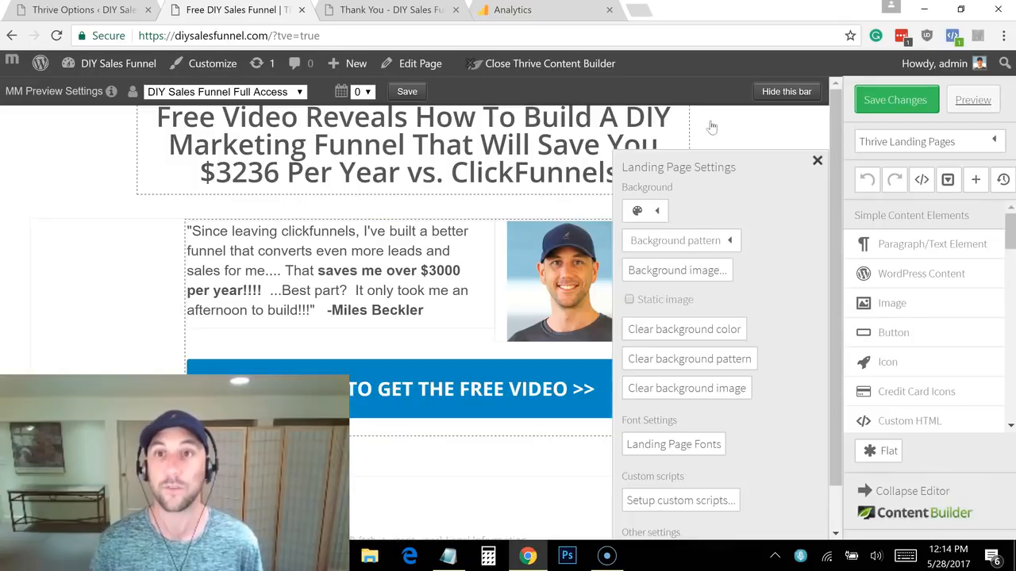
click(894, 110)
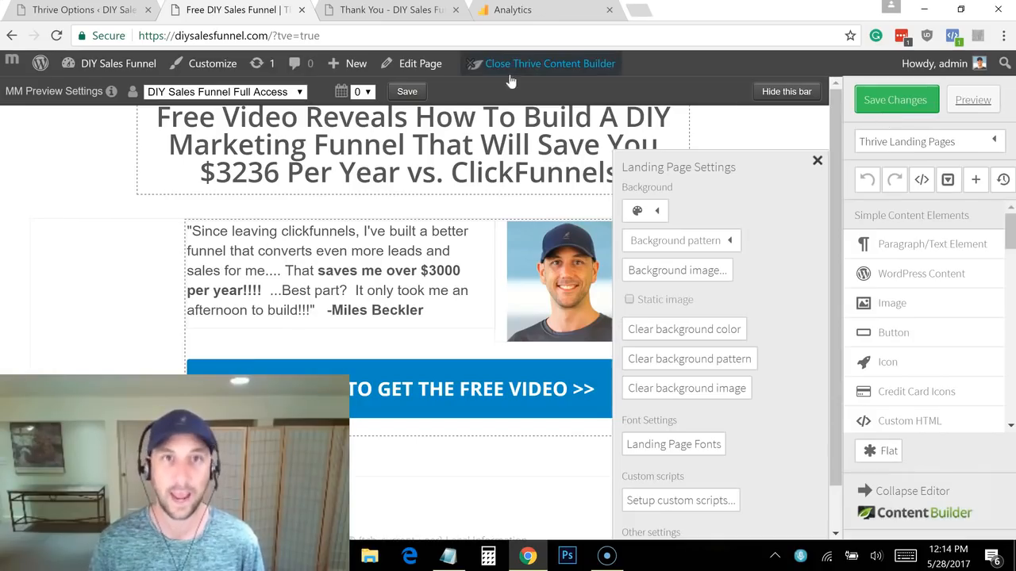
Open the thank-you page in Thrive Content Builder and bring up the custom scripts from its landing page settings
click(392, 11)
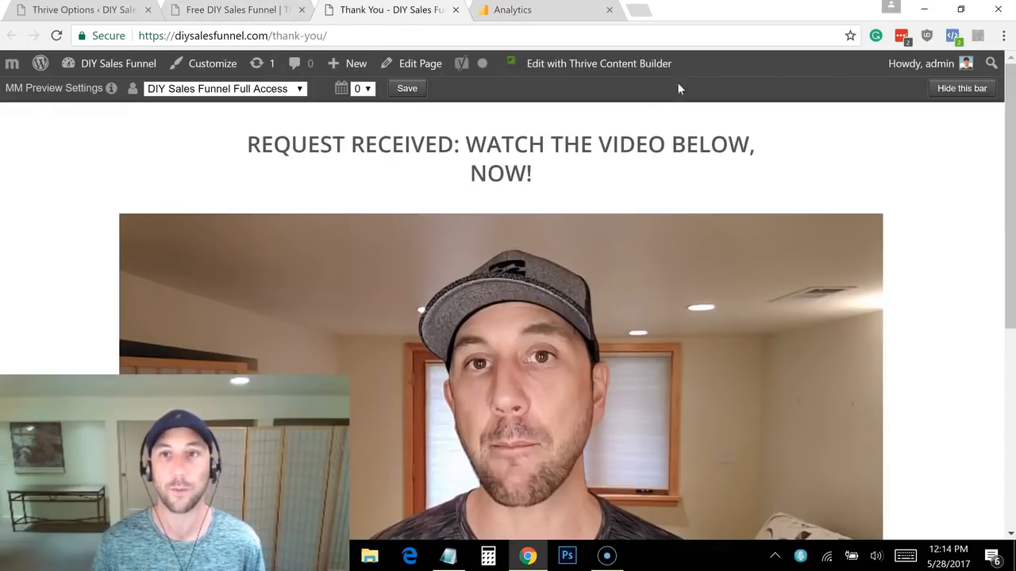
click(611, 70)
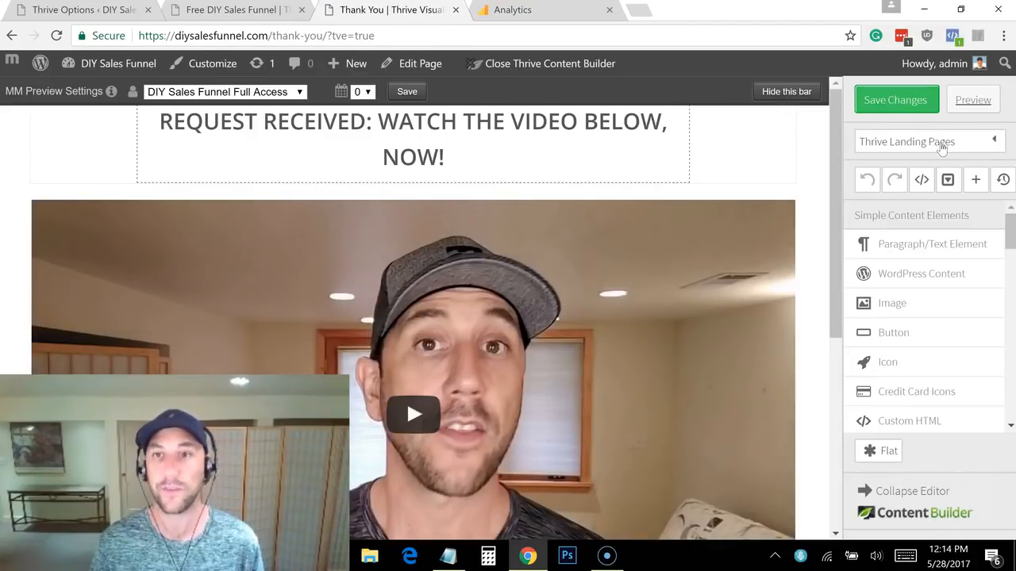
click(940, 147)
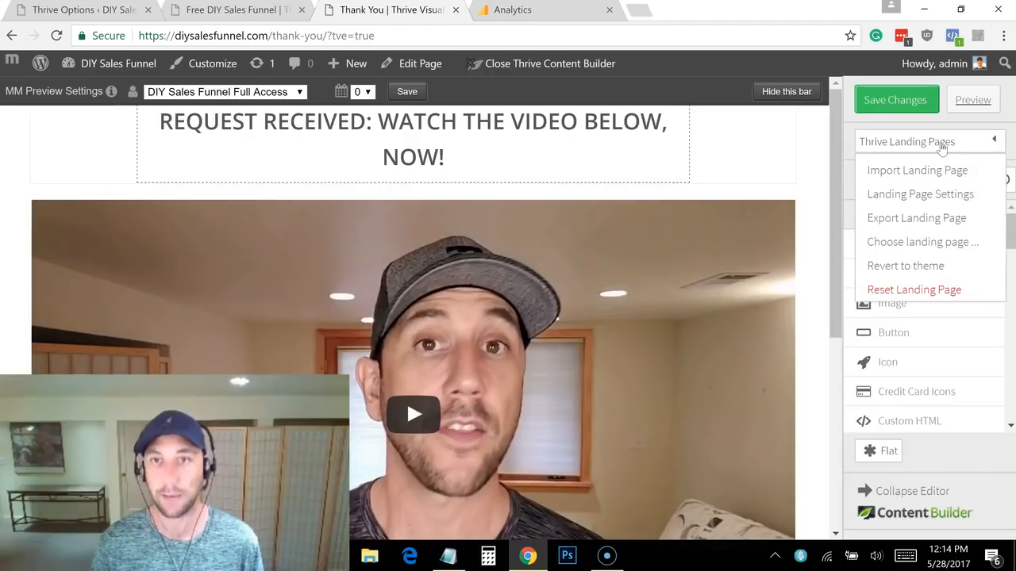
click(926, 195)
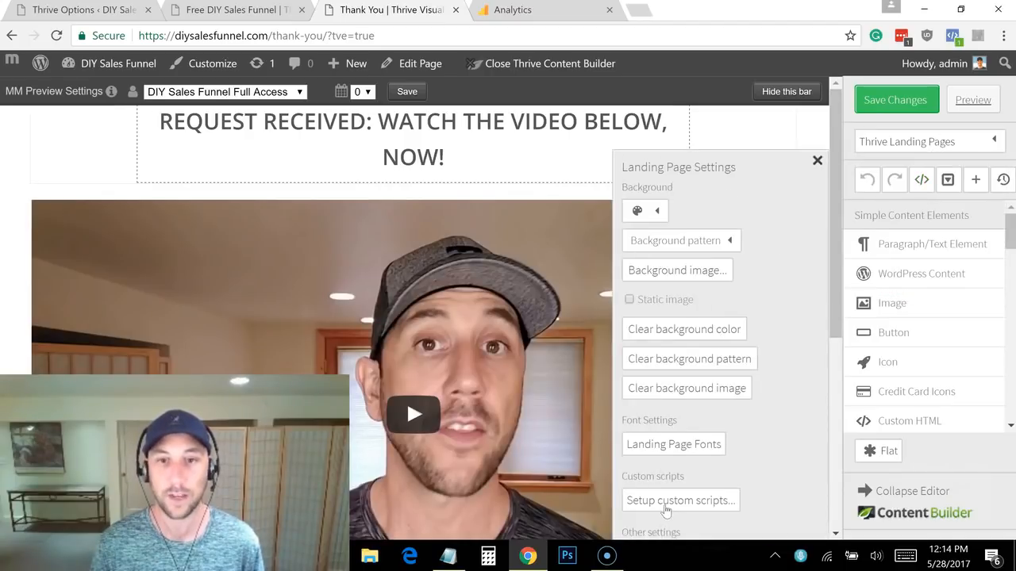
click(664, 508)
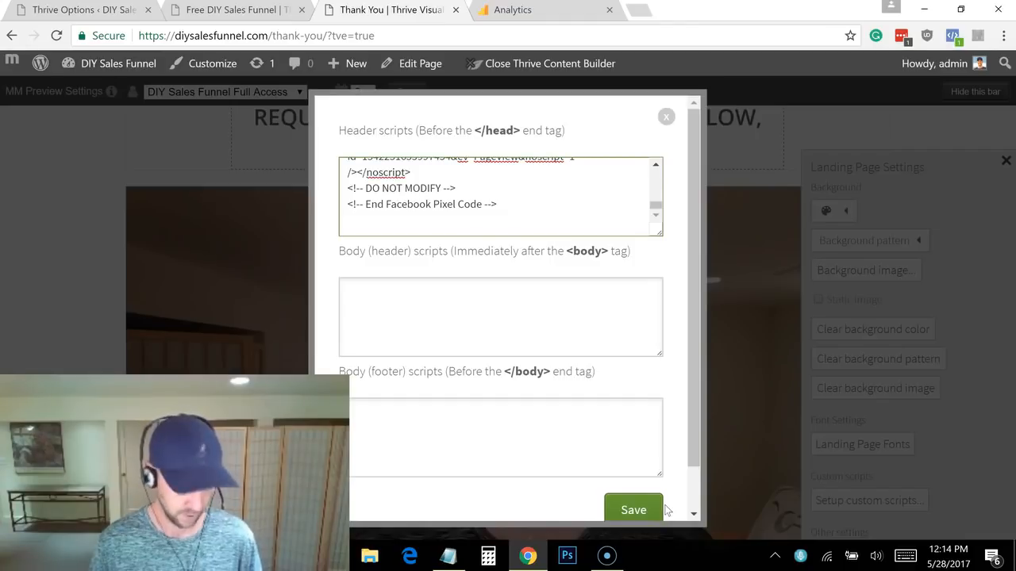
Add the Google Analytics tracking script after the Facebook Pixel code in the thank-you page's header scripts and save the changes
click(400, 222)
key(ctrl+v)
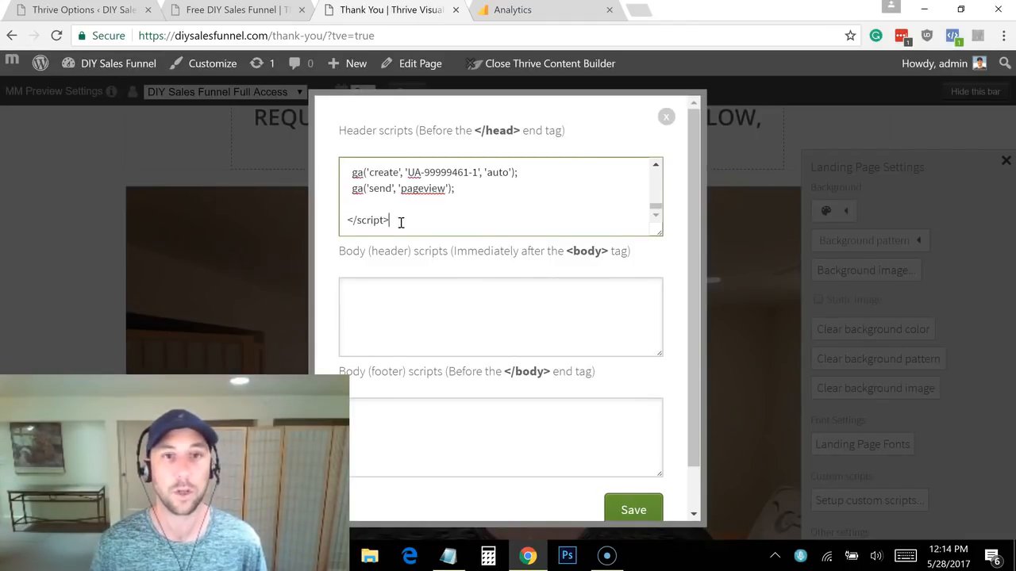
click(640, 511)
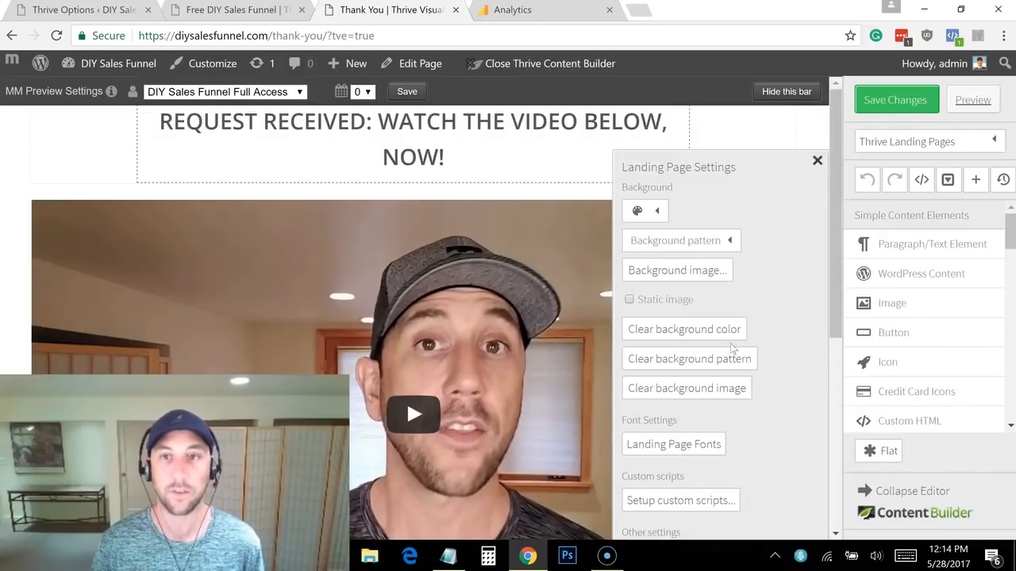
click(887, 98)
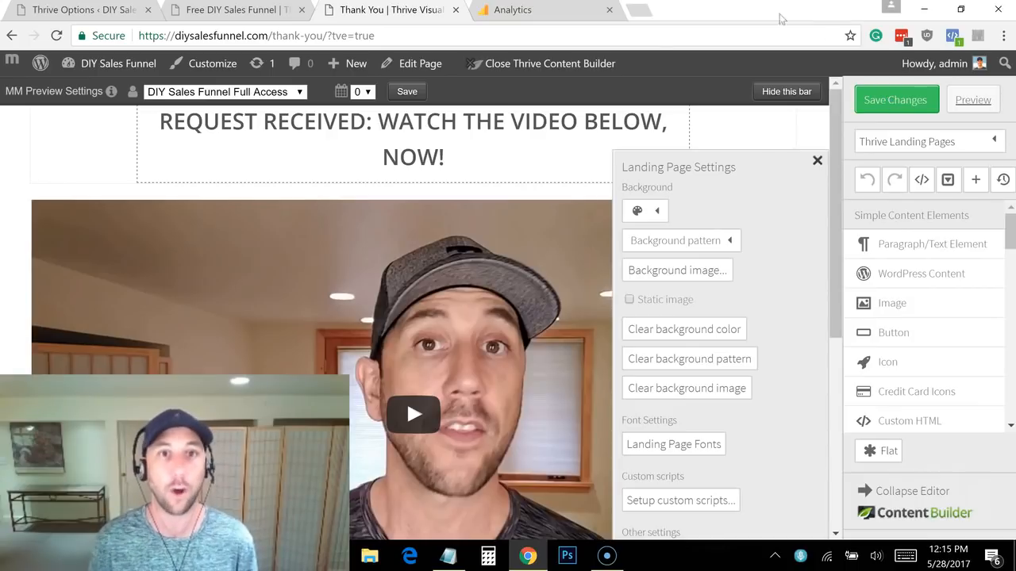
Switch to Google Analytics and select the All Web Site Data view of the DIY Sales Funnel property
click(556, 21)
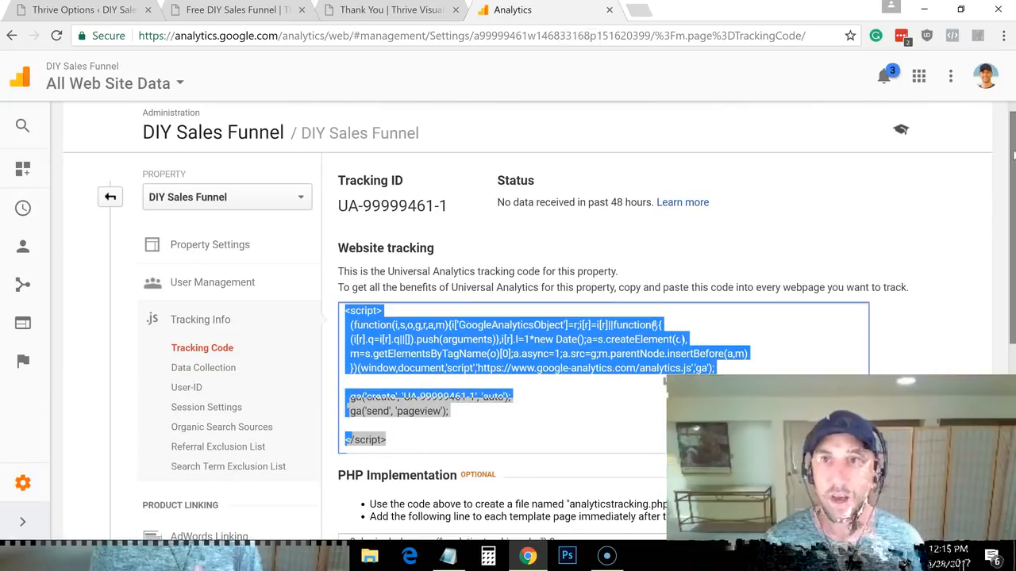
scroll(626, 317, down, 5)
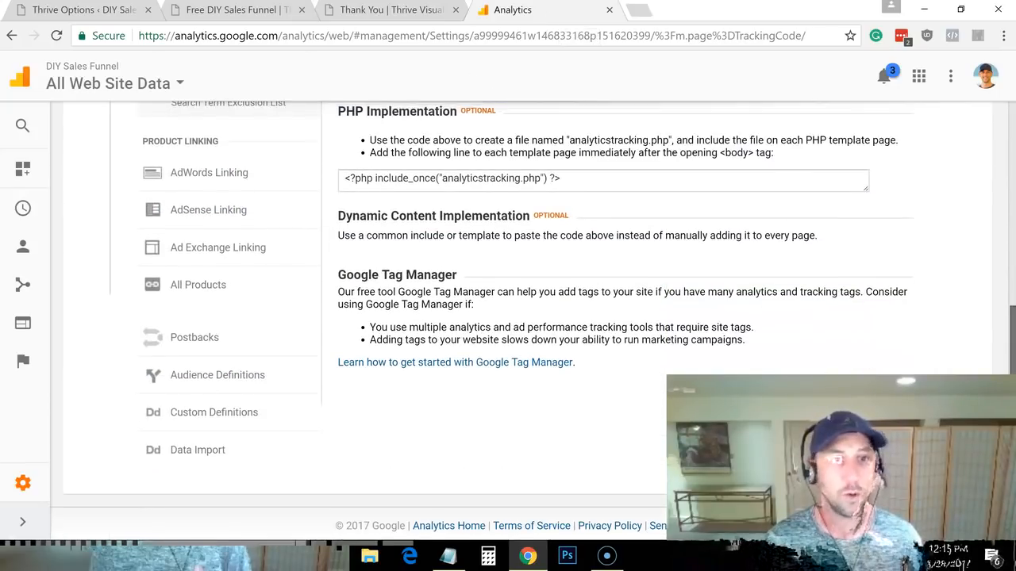
scroll(603, 317, up, 5)
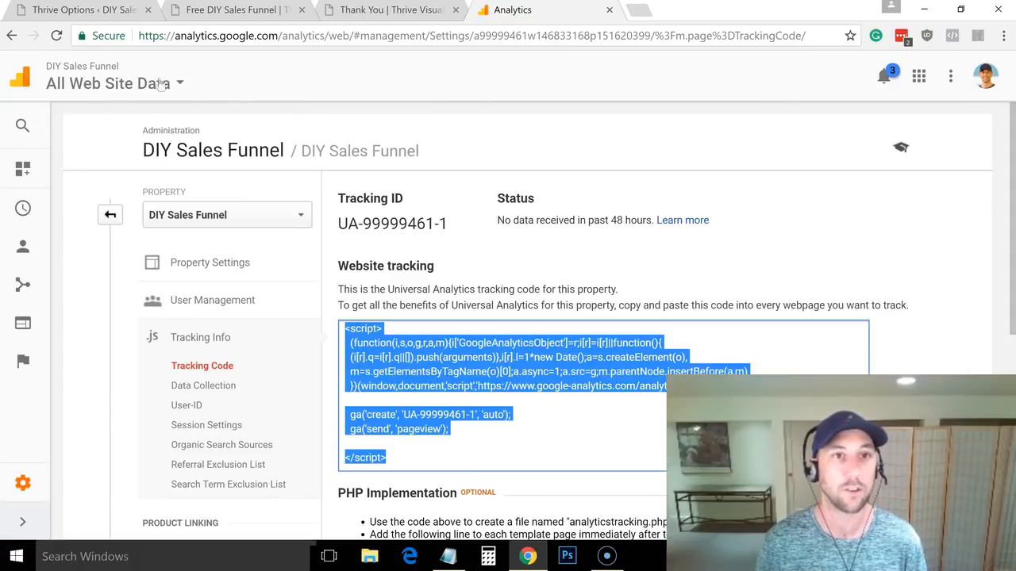
click(161, 85)
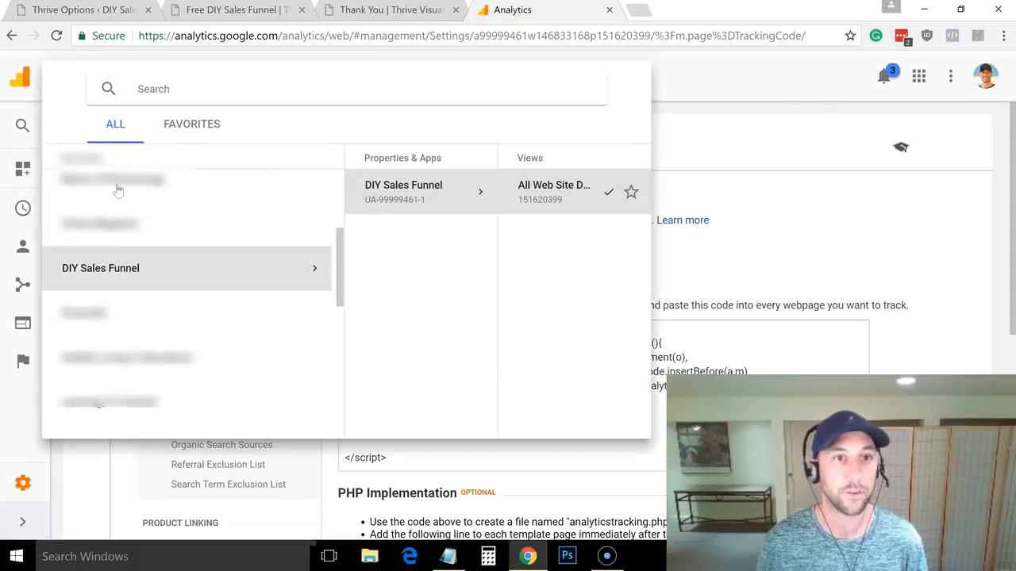
click(100, 268)
click(389, 195)
click(563, 206)
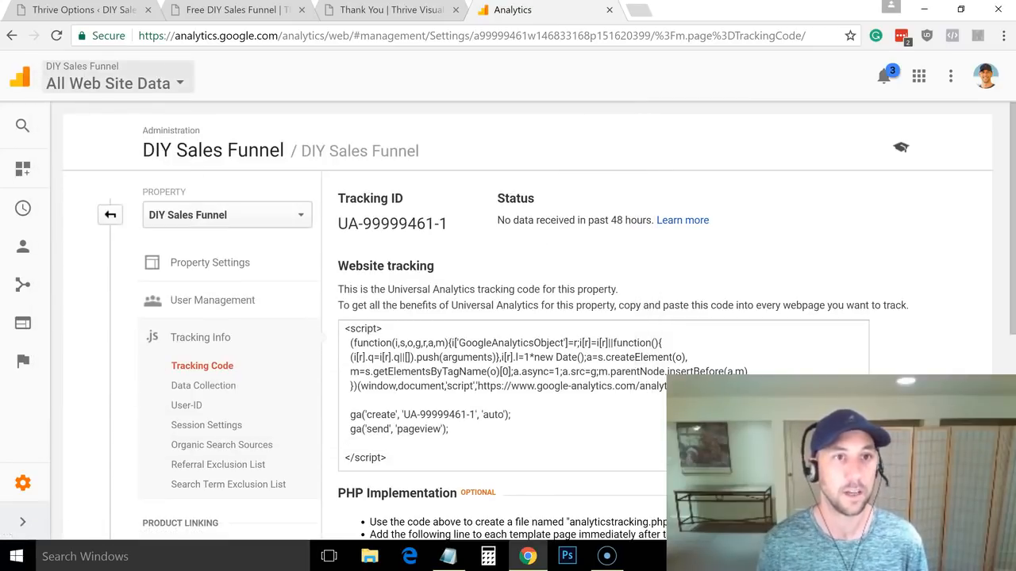
Expand the report navigation and view the Audience Overview report
click(23, 522)
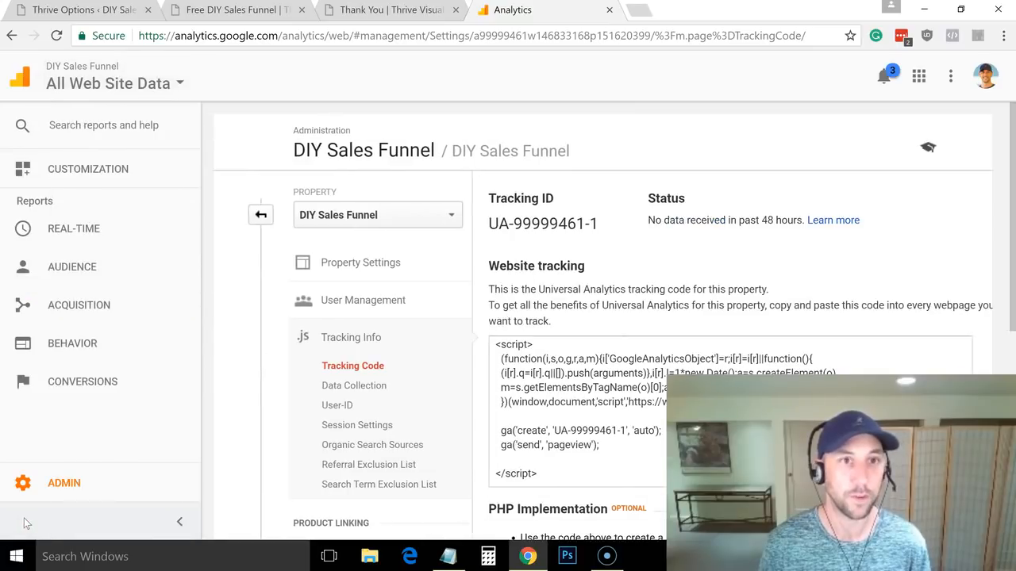
click(72, 267)
click(83, 308)
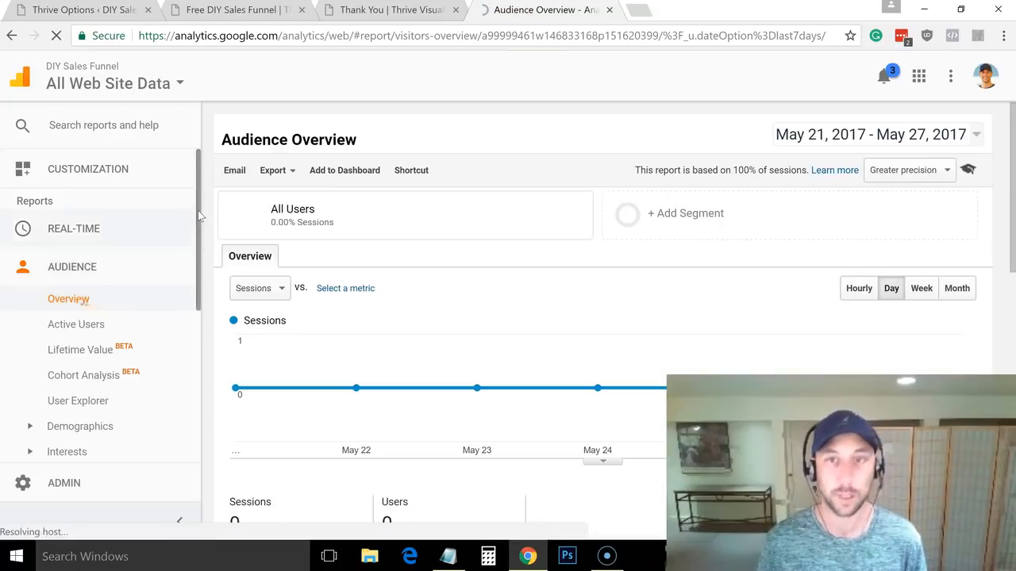
Open the Goal URLs report in the Goals section of Conversions
drag(198, 212, 202, 401)
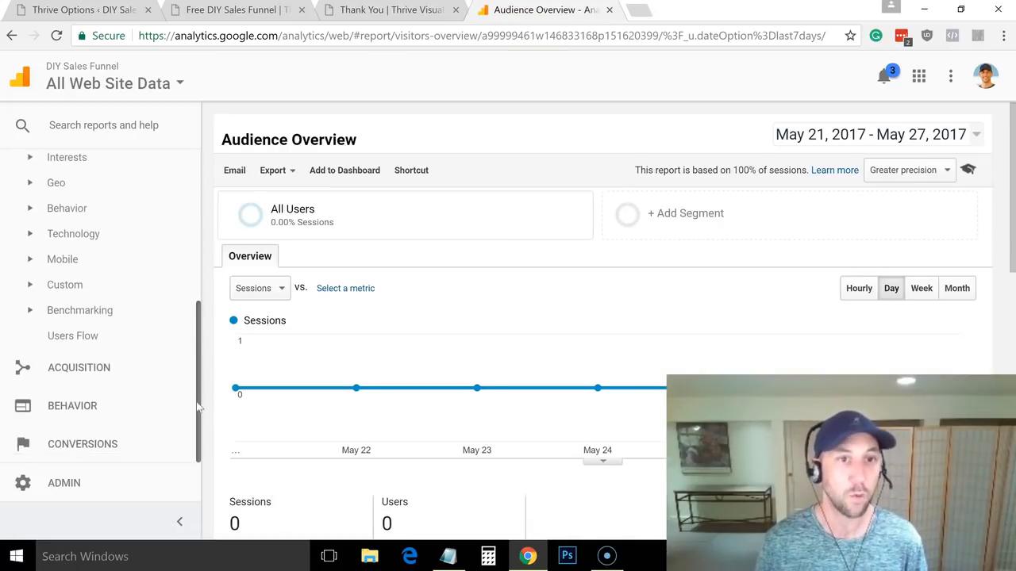
click(78, 457)
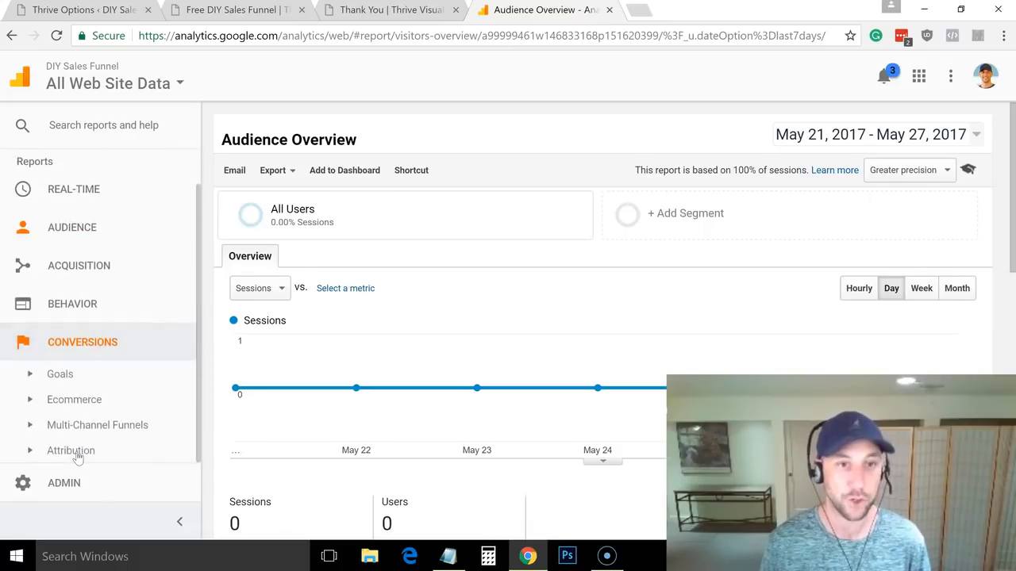
click(61, 371)
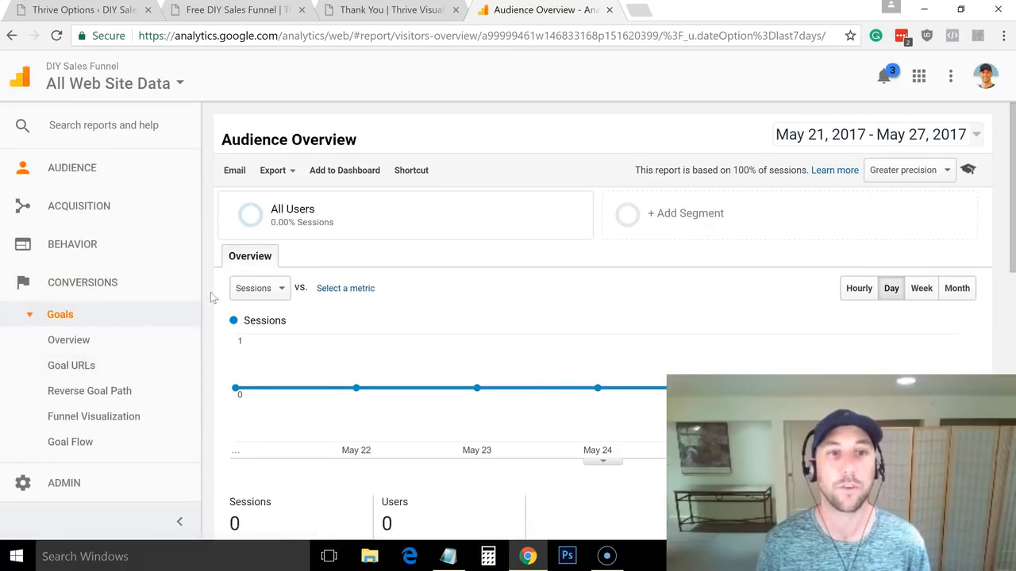
drag(200, 296, 201, 340)
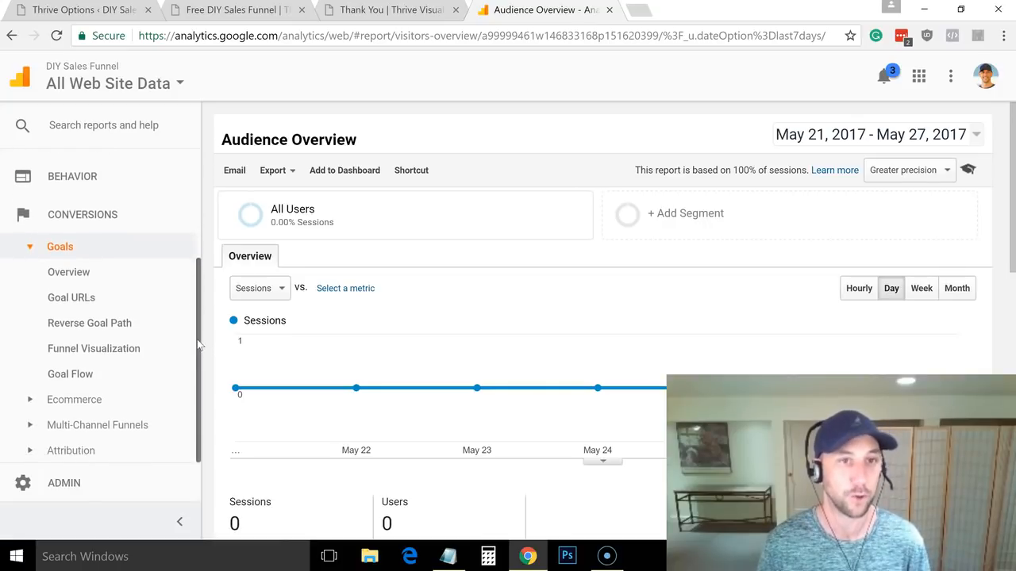
click(107, 300)
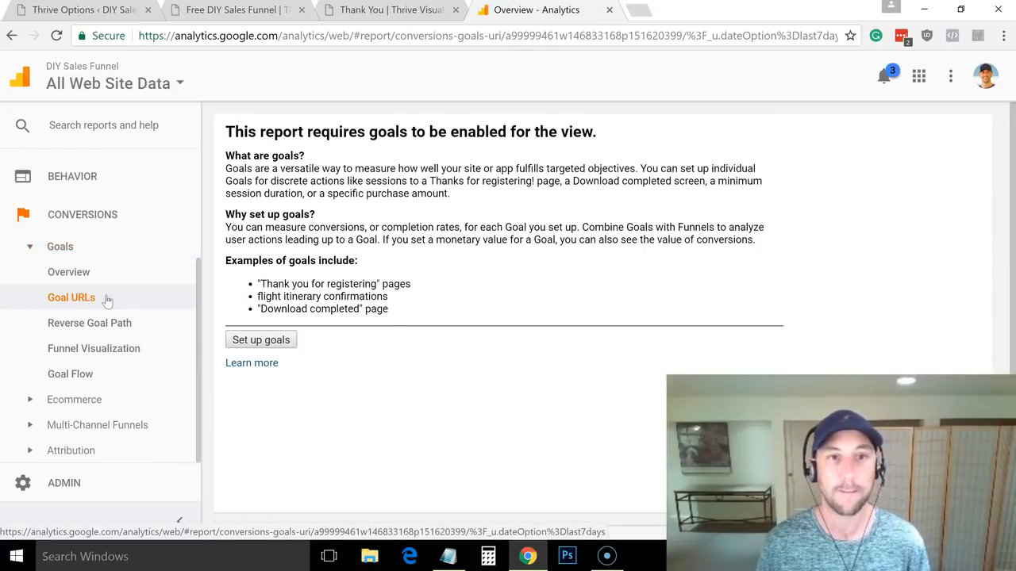
Create a new goal for the All Web Site Data view using the Custom setup and continue to its description
click(255, 342)
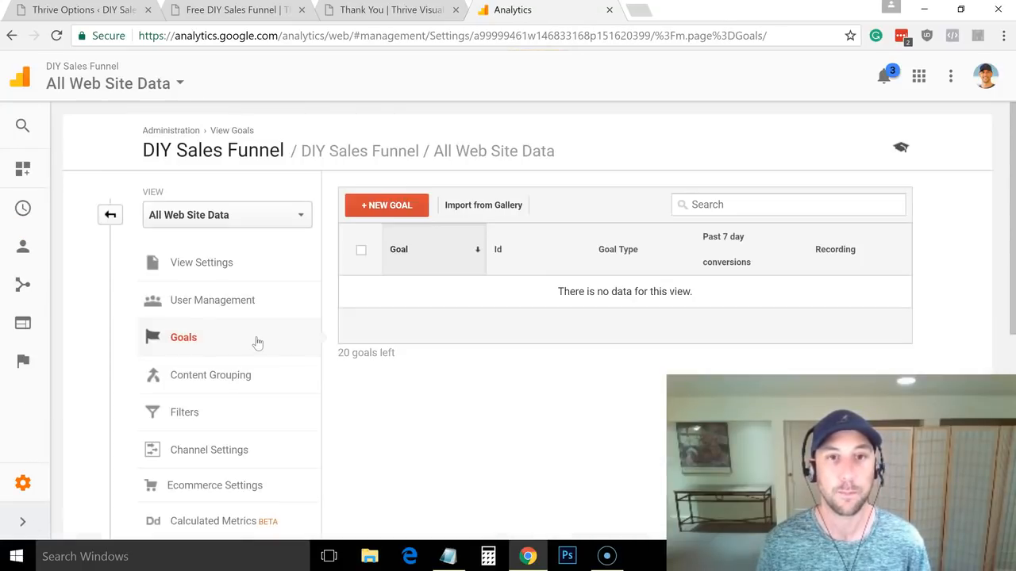
click(387, 208)
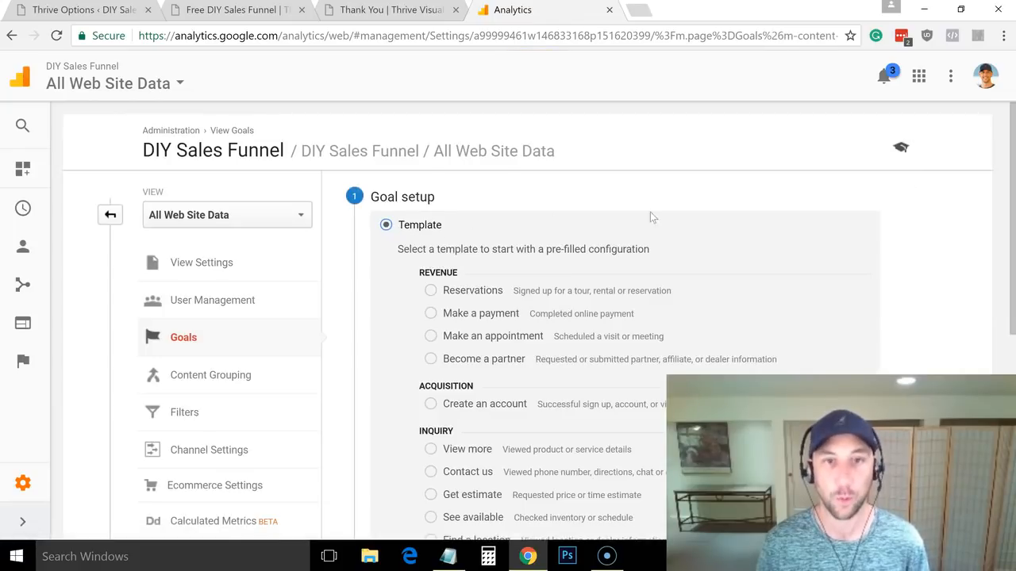
drag(1006, 224, 1010, 350)
click(383, 424)
click(398, 479)
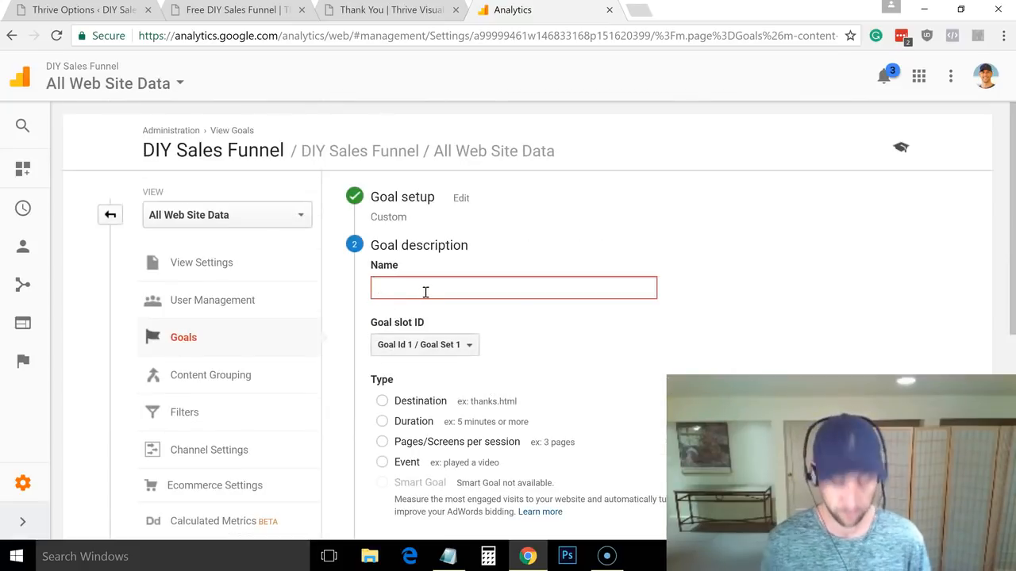
Name the goal "DIY SF - Opt In - New Lead", set its type to Destination and continue to the goal details
text(DIY SF - Opt In - New Lead)
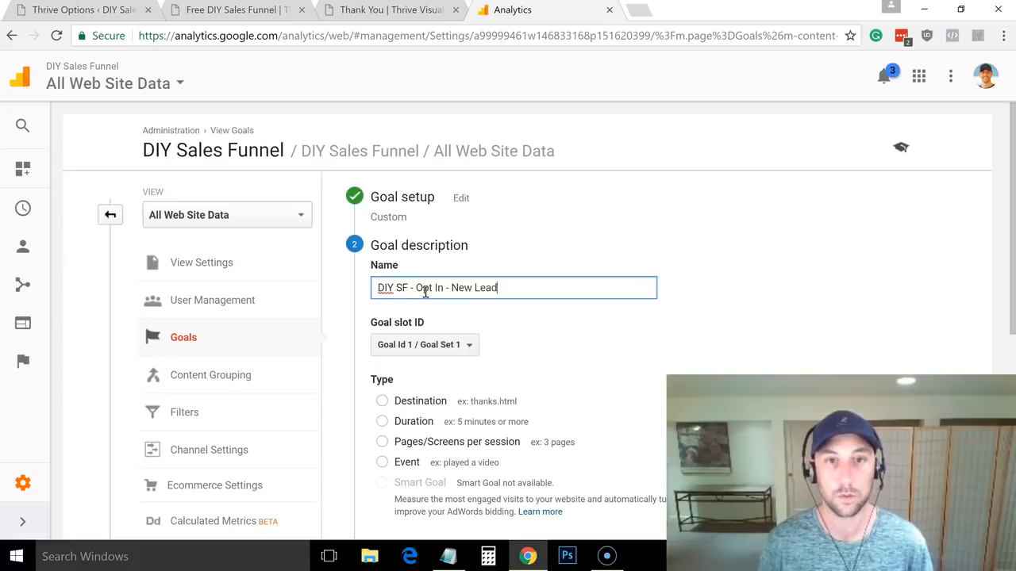
click(570, 363)
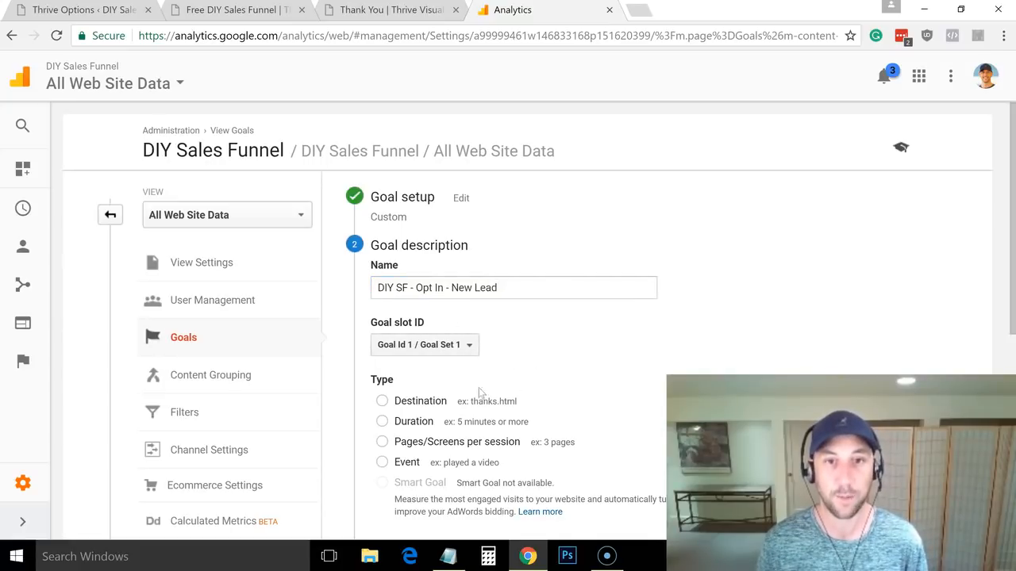
click(381, 404)
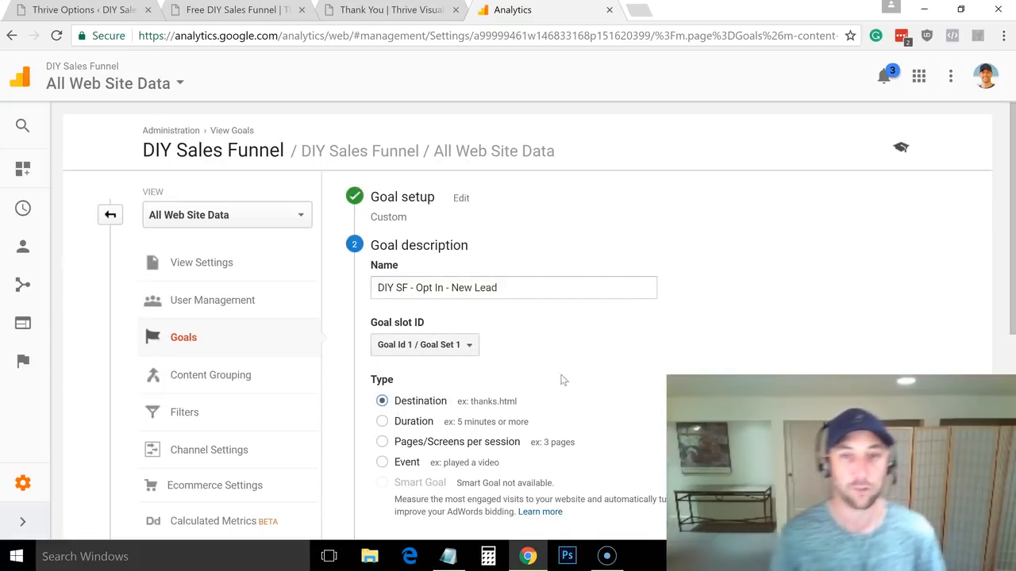
drag(1012, 165, 1011, 268)
click(395, 403)
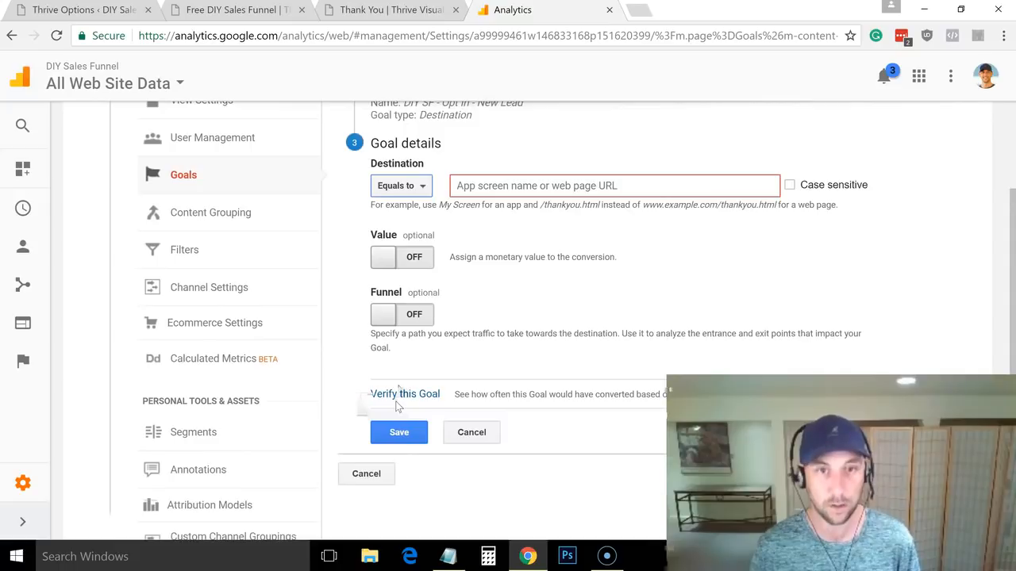
Review the Destination field's example showing which URL format to use for a web page
mouse_move(1009, 233)
mouse_down()
mouse_move(1011, 205)
mouse_move(1011, 221)
mouse_up()
drag(371, 230, 414, 232)
drag(541, 232, 601, 232)
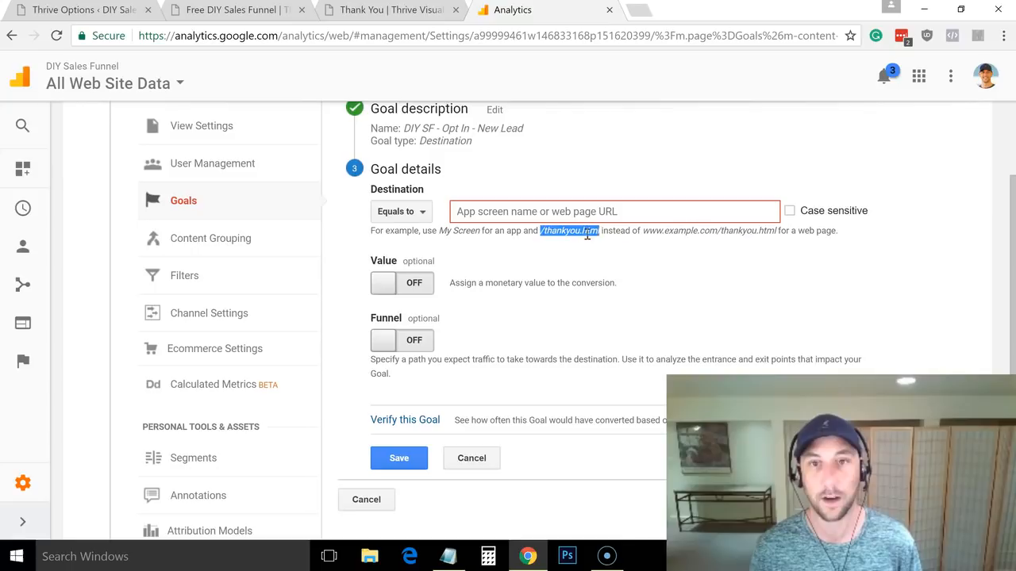
drag(642, 231, 707, 231)
click(614, 237)
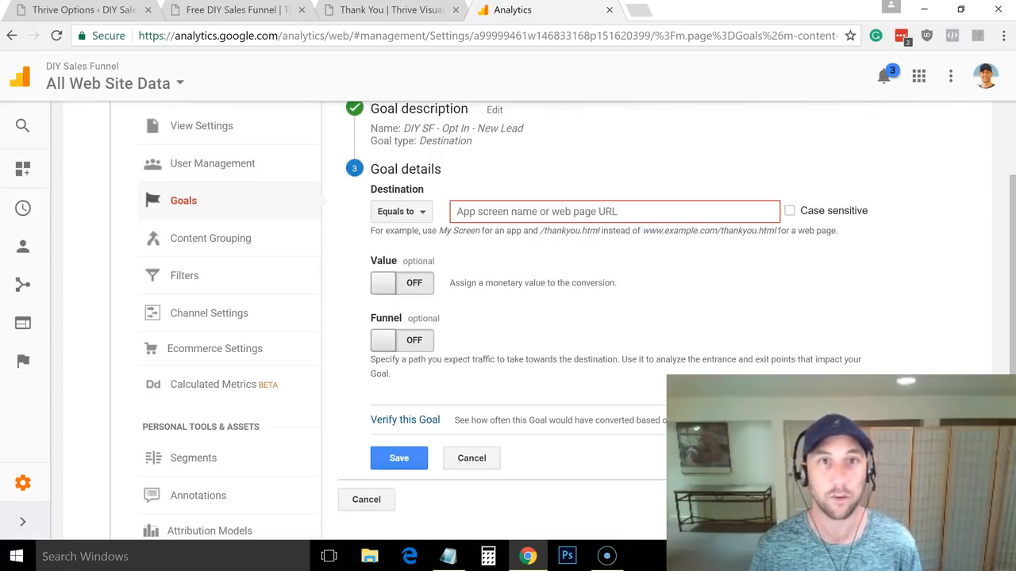
Preview the Thank You landing page, reload it without the preview parameter in its URL, and pause the video
click(381, 11)
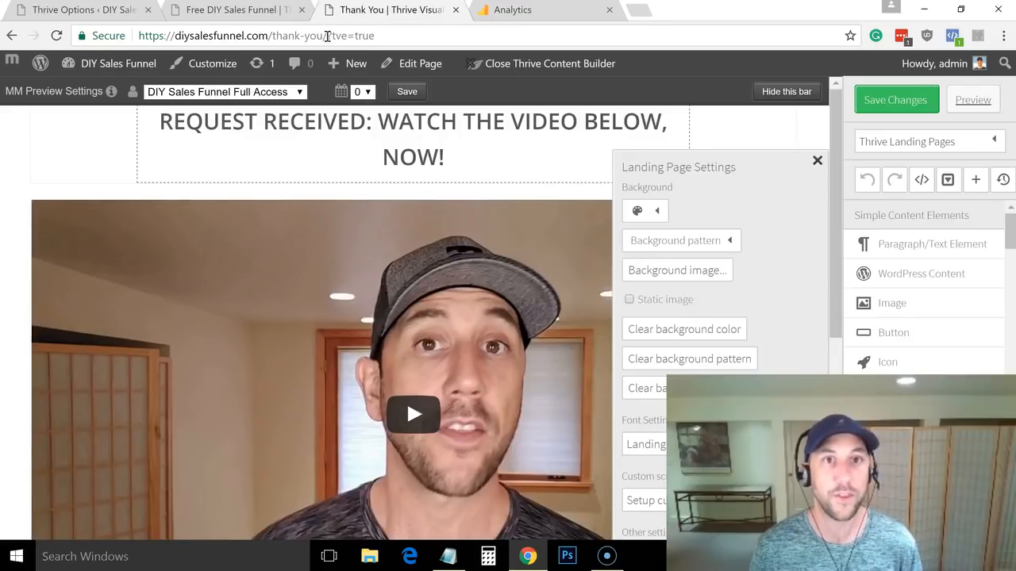
click(327, 36)
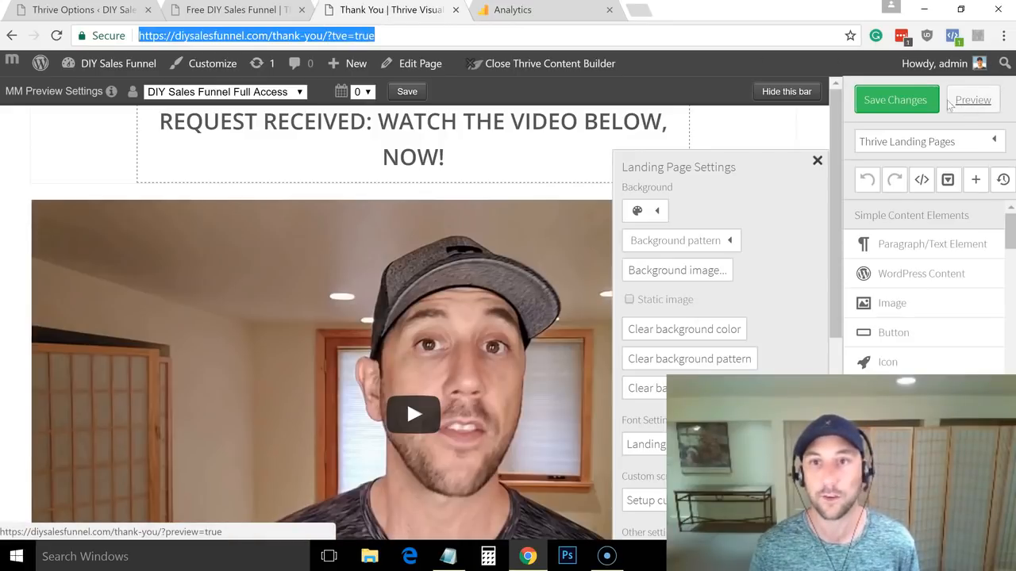
click(971, 100)
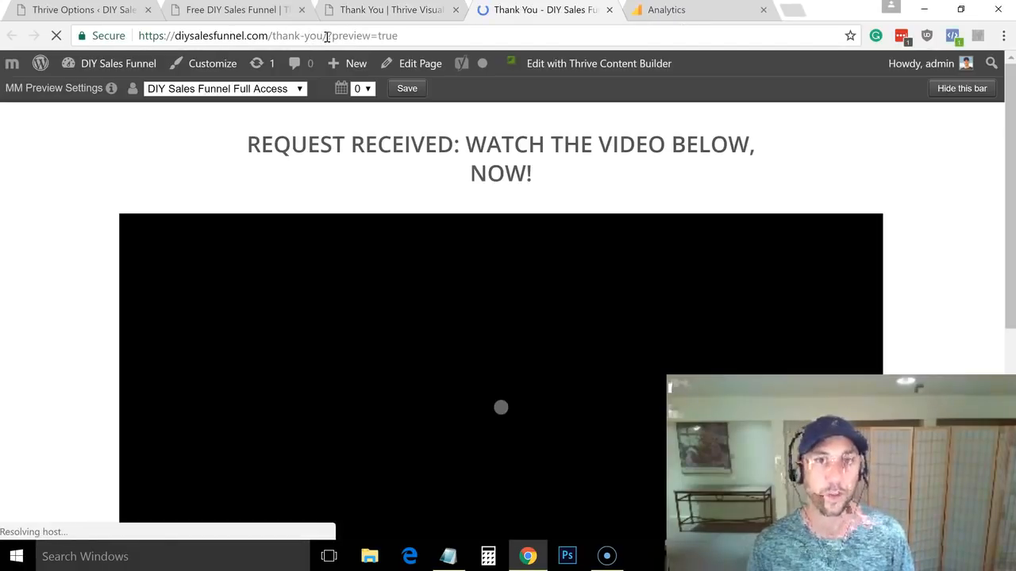
drag(328, 37, 460, 32)
key(BackSpace)
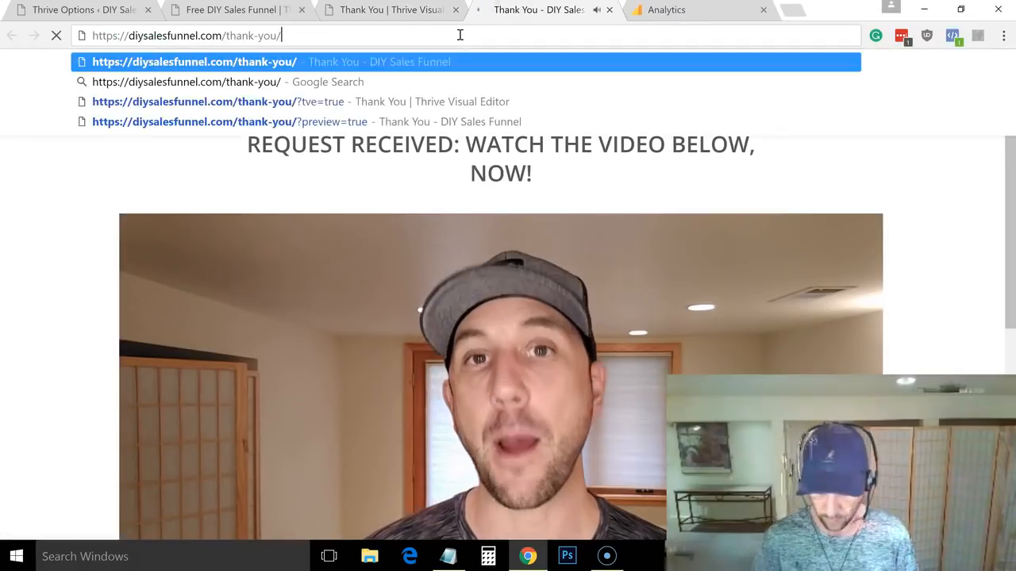
key(Return)
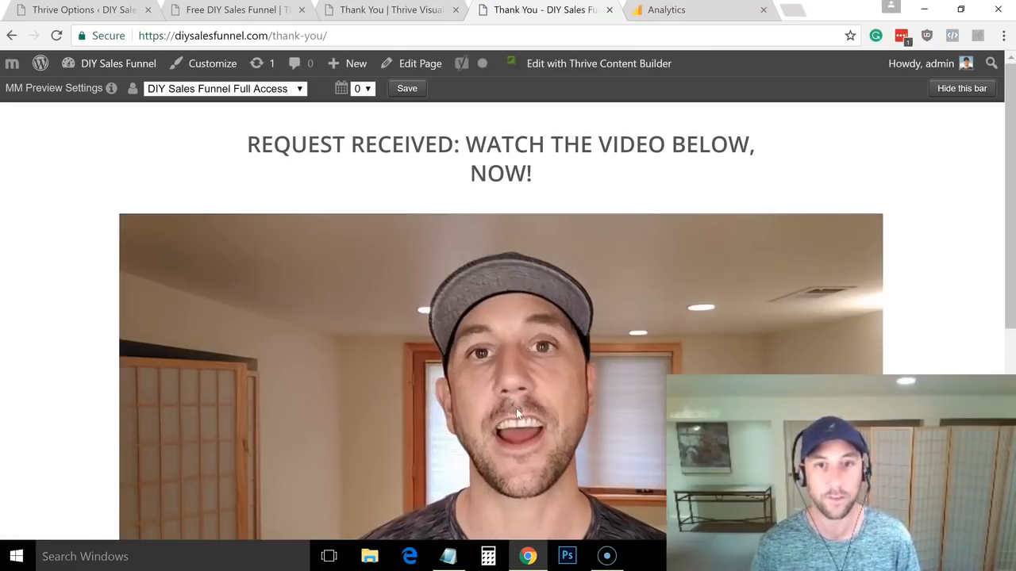
click(516, 408)
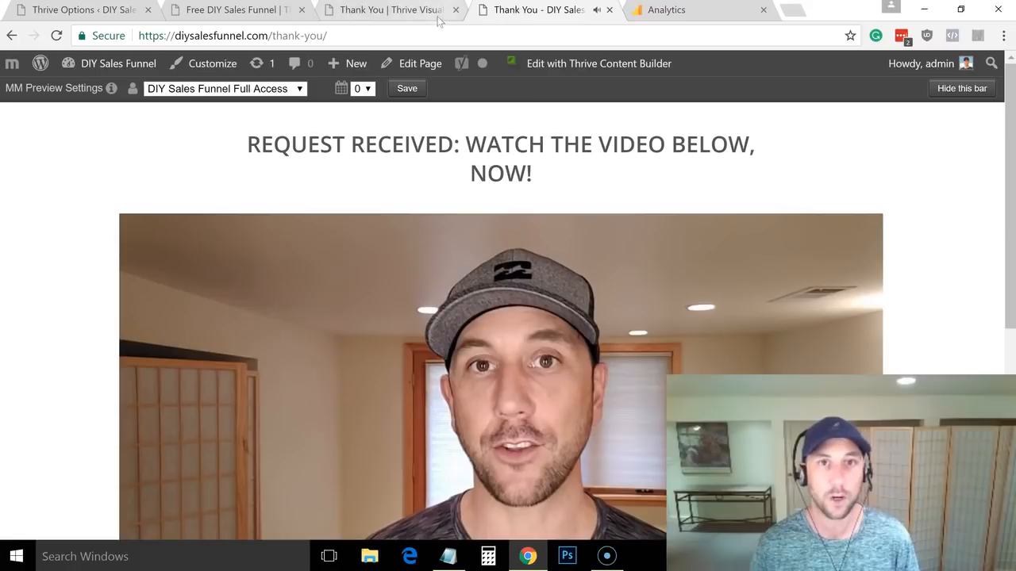
Compare the Thank You page's editor URL with its live URL and select the /thank-you/ path of the live one
click(385, 10)
drag(375, 36, 327, 36)
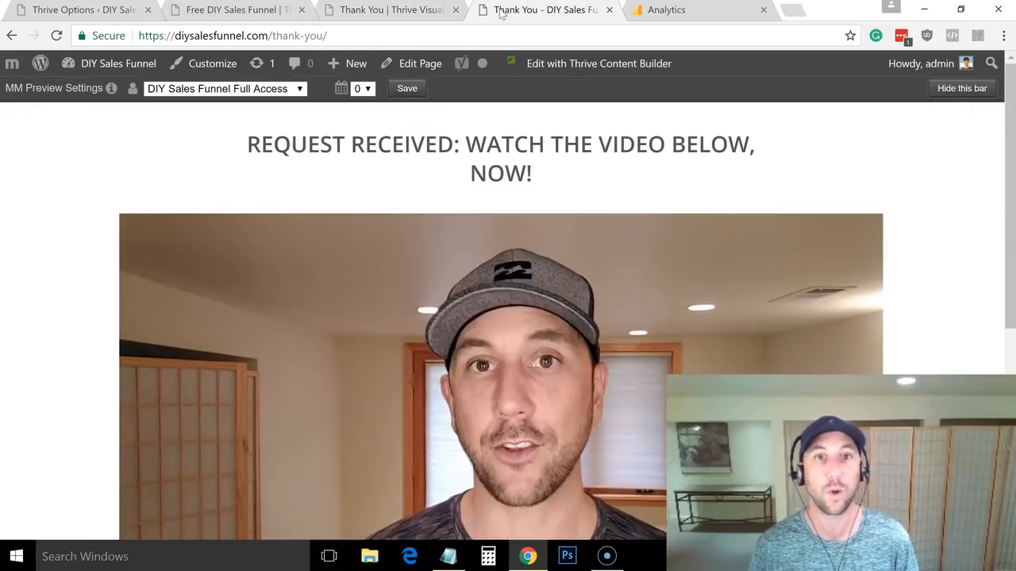
click(502, 9)
drag(338, 36, 272, 36)
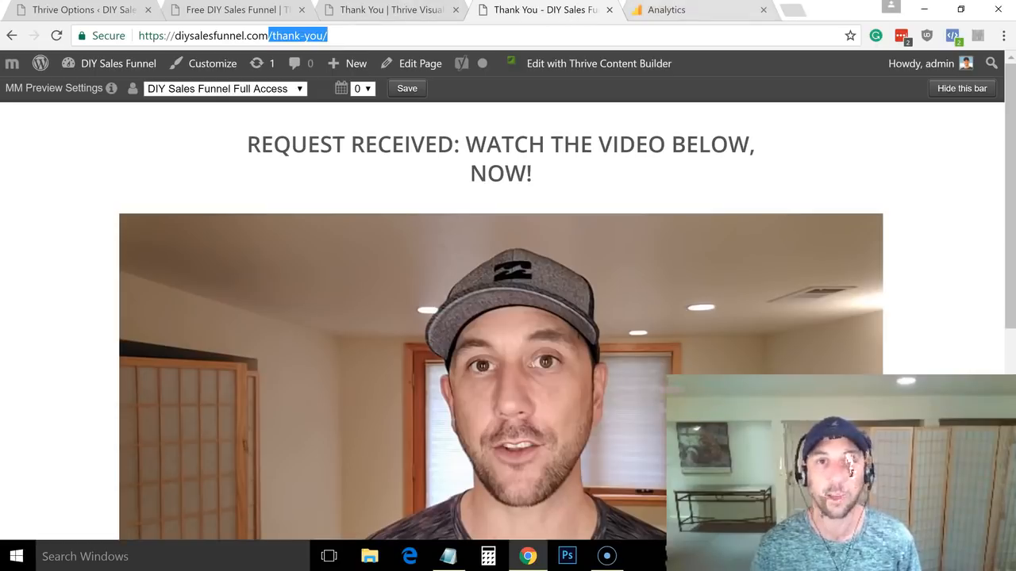
Back in Google Analytics, set the goal's destination to /thank-you/ and save the goal
click(669, 9)
click(606, 211)
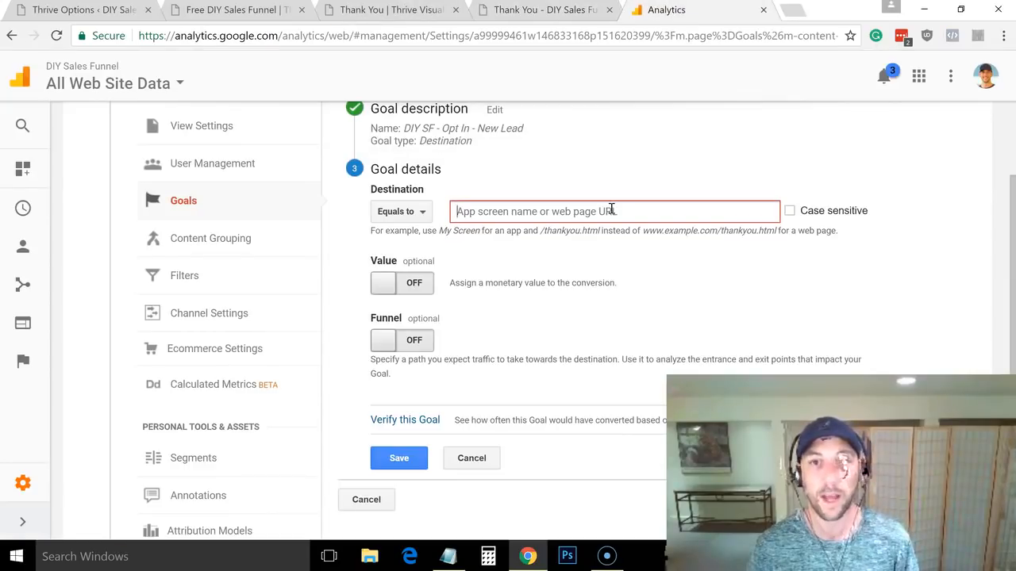
text(/thank-you/)
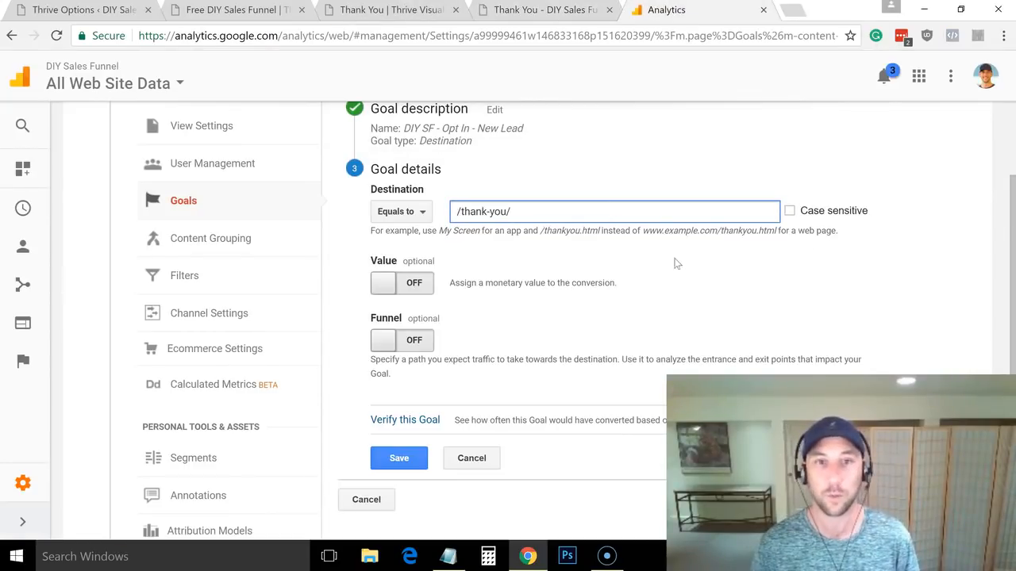
click(399, 460)
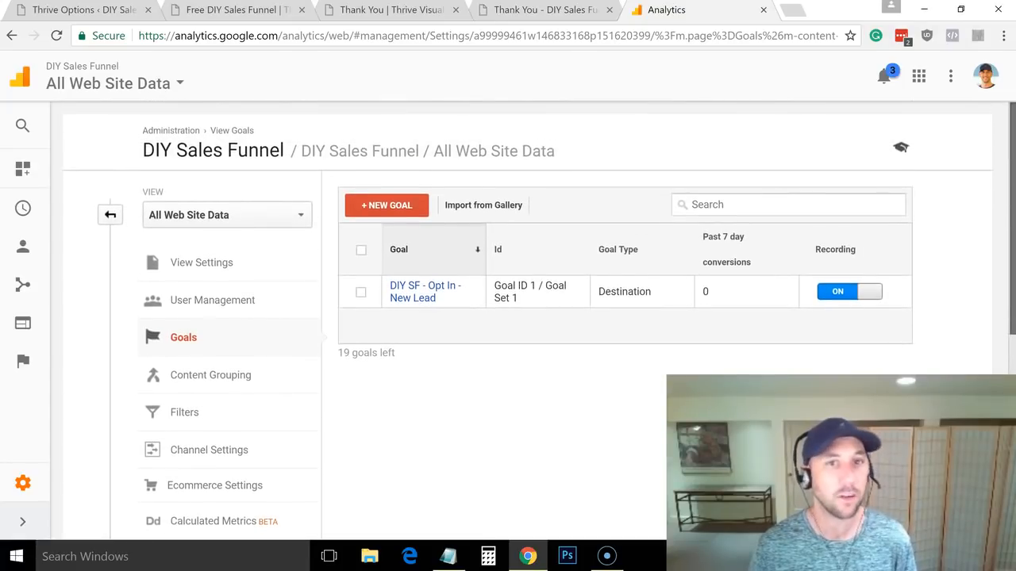
drag(342, 354, 398, 352)
click(409, 361)
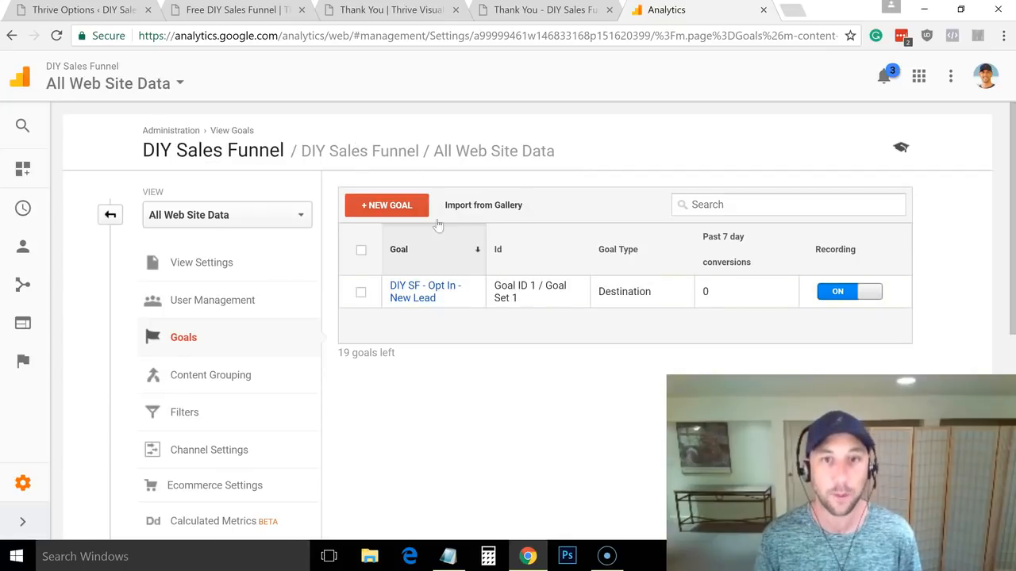
Reopen the opt-in goal's details, verify the goal, and return to the goals list without saving
click(423, 285)
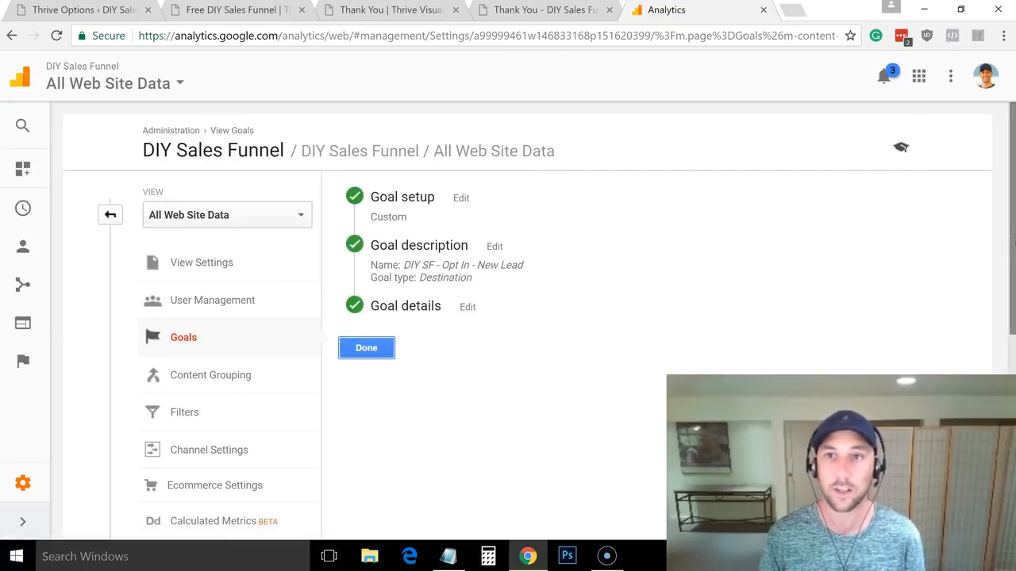
scroll(1013, 242, down, 1)
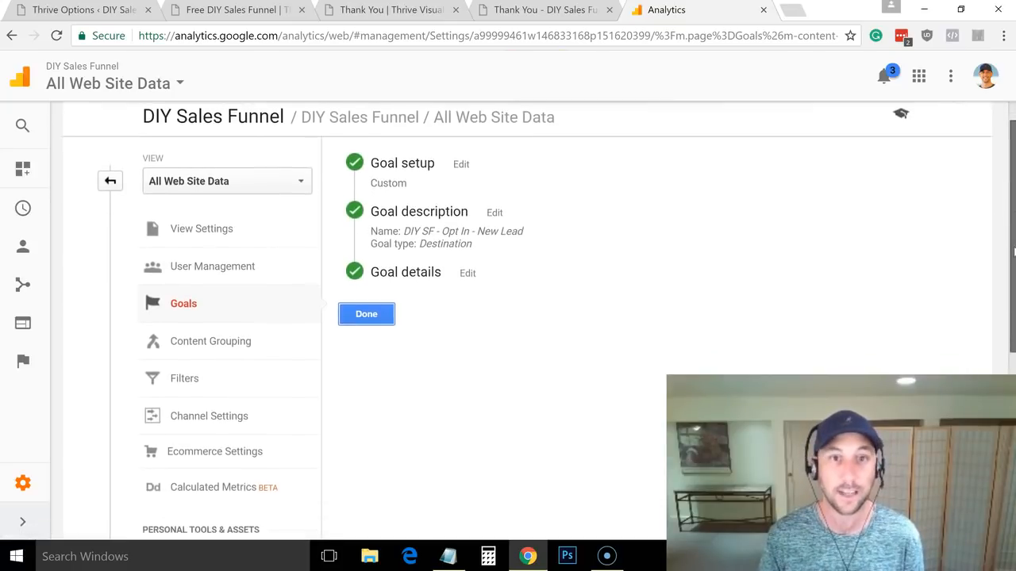
click(474, 287)
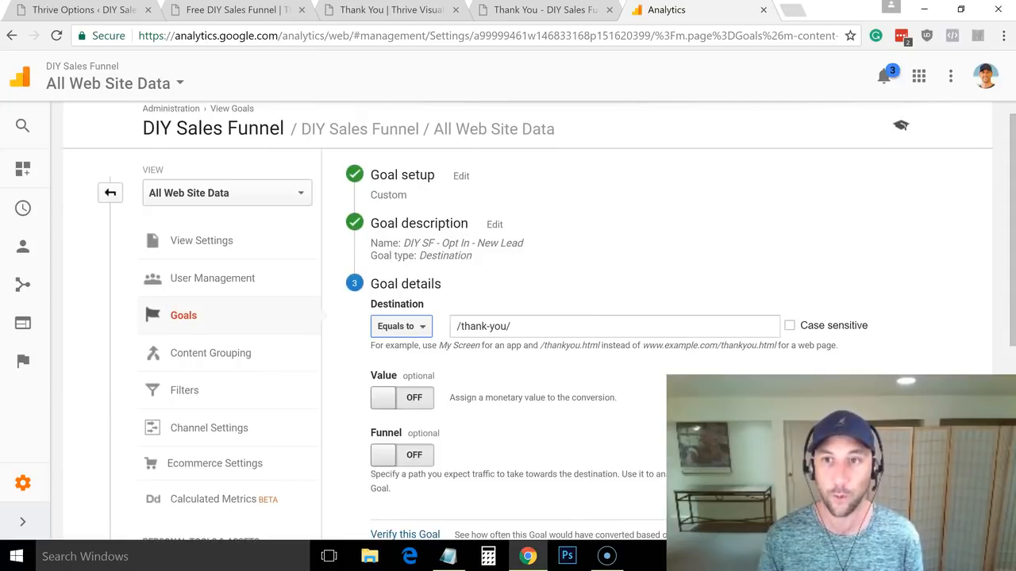
drag(1013, 298, 1013, 299)
scroll(1014, 299, down, 2)
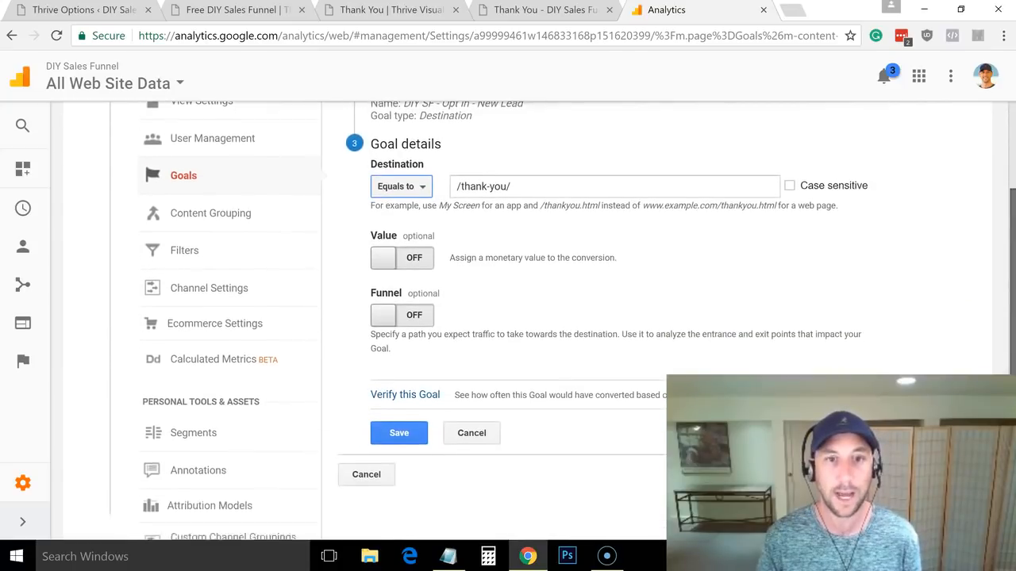
click(408, 373)
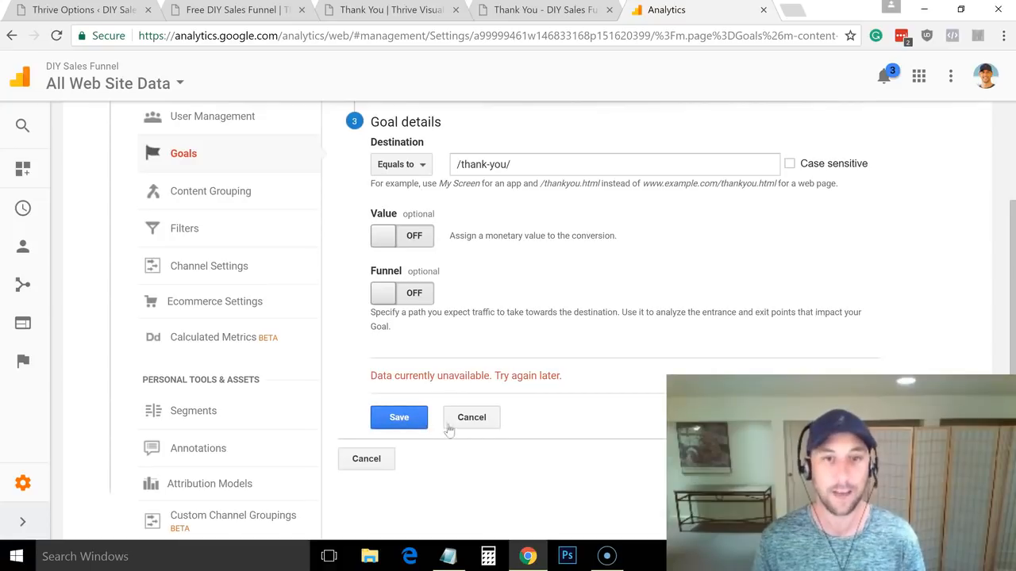
click(374, 460)
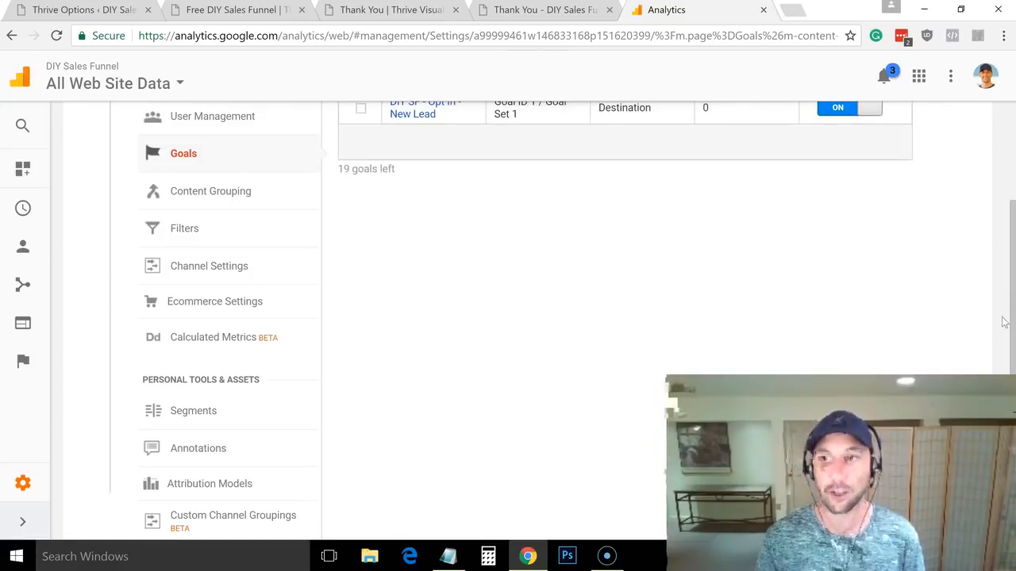
scroll(1012, 310, up, 3)
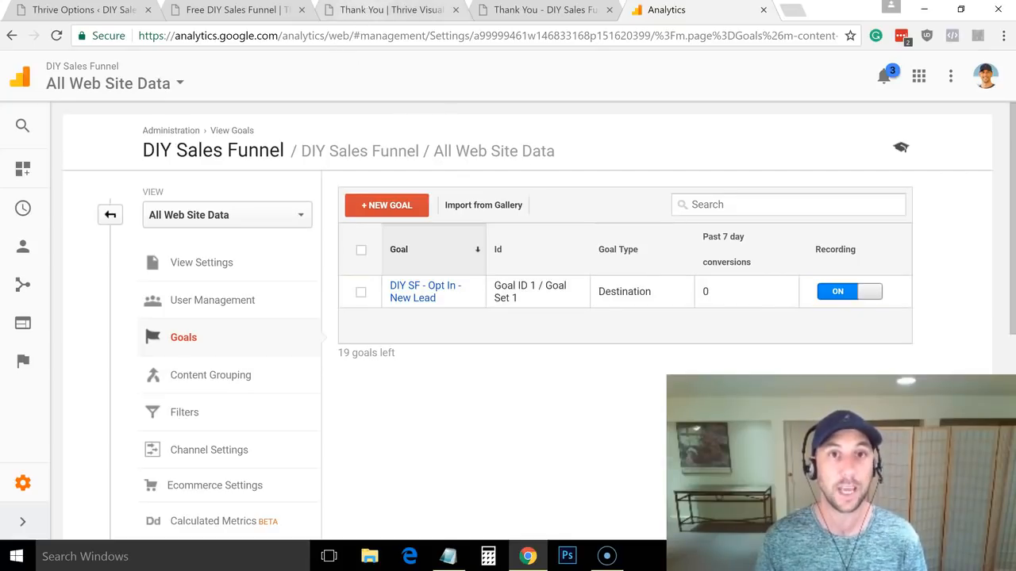
Close the opt-in page's landing page settings and reorder the browser tabs so Analytics sits directly after the opt-in page
click(365, 12)
click(238, 10)
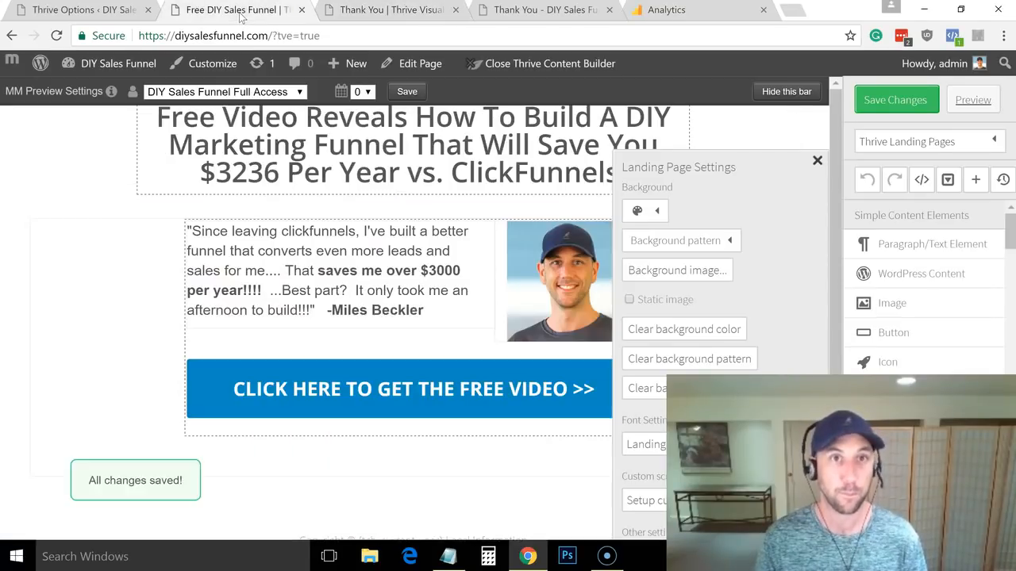
click(817, 161)
drag(437, 12, 567, 18)
click(404, 10)
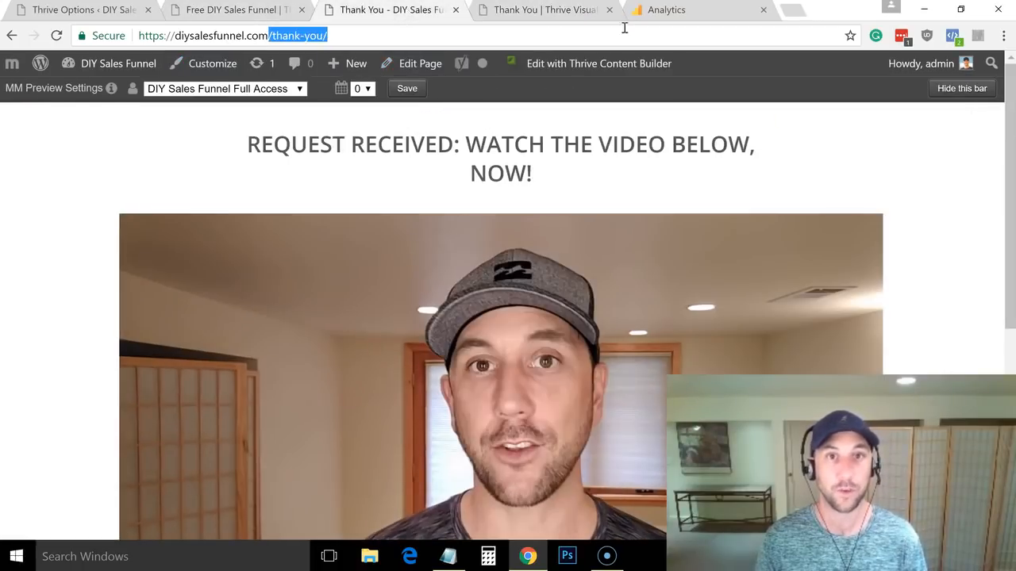
drag(671, 13, 400, 13)
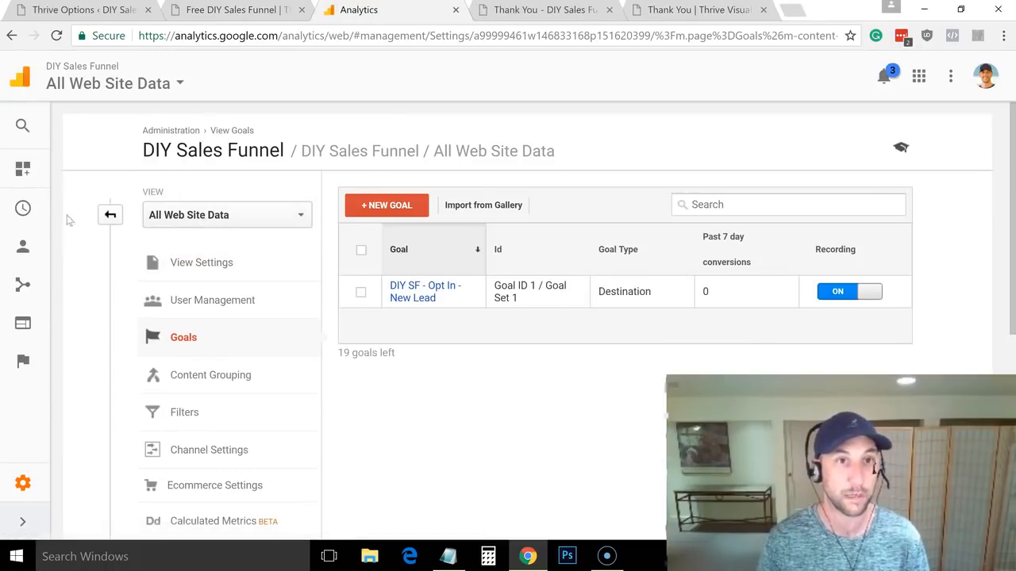
Expand the report navigation and open the Experiments page in the Behavior section
click(17, 522)
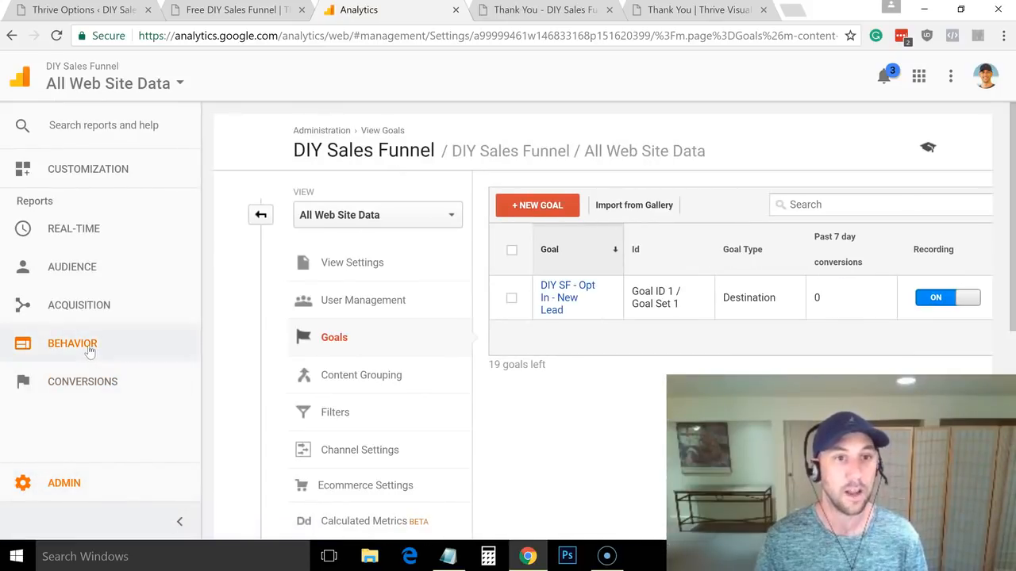
click(18, 349)
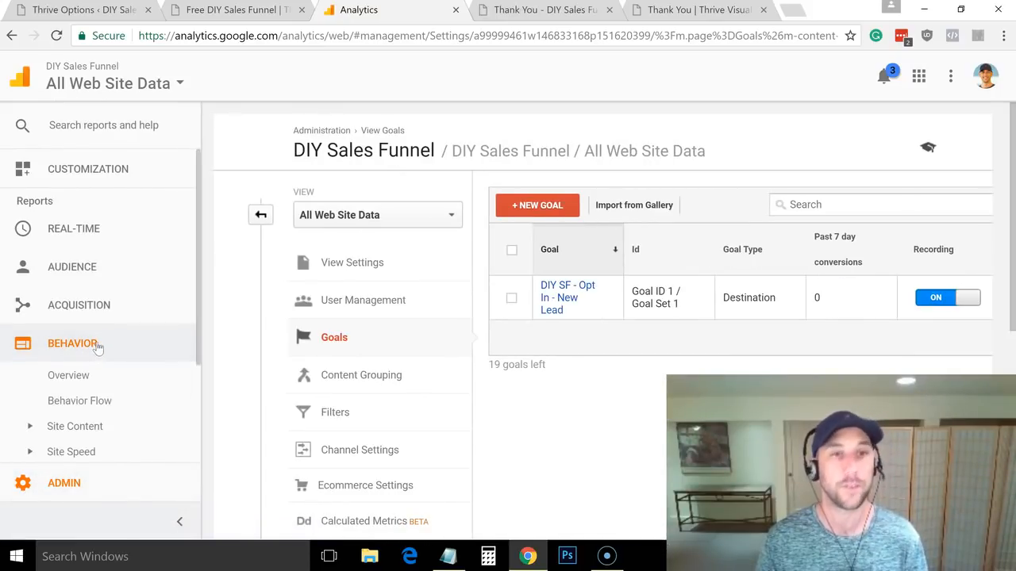
drag(199, 316, 174, 423)
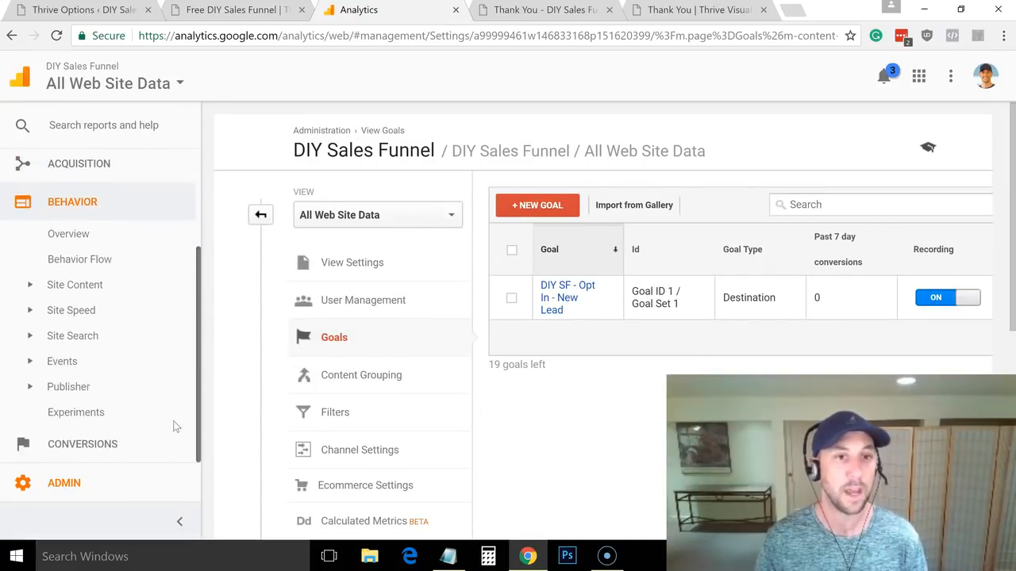
click(73, 412)
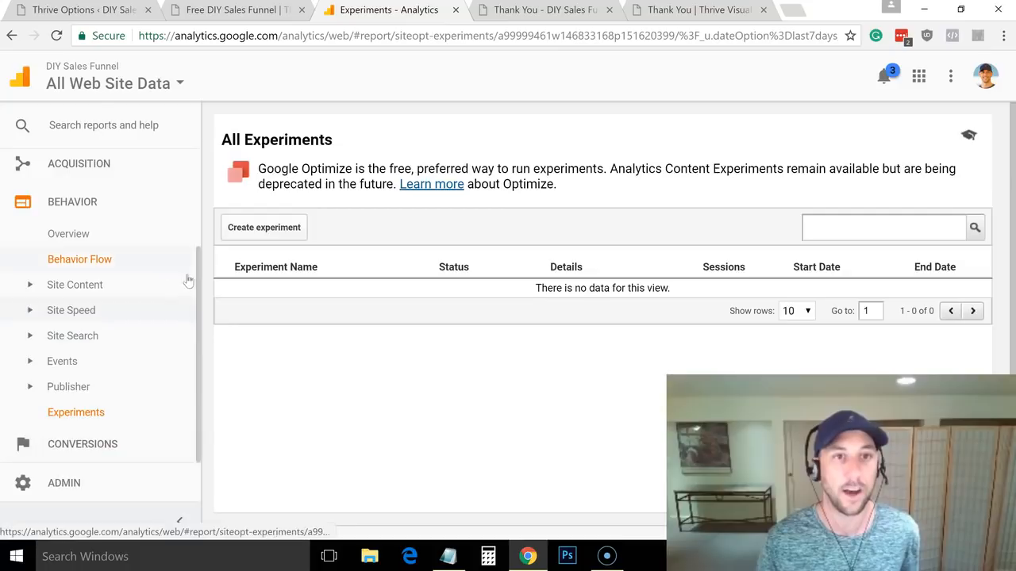
Retrace the path through the Behavior reports to the Experiments page from the re-expanded navigation
mouse_move(197, 275)
mouse_down()
mouse_move(199, 244)
mouse_move(189, 271)
mouse_up()
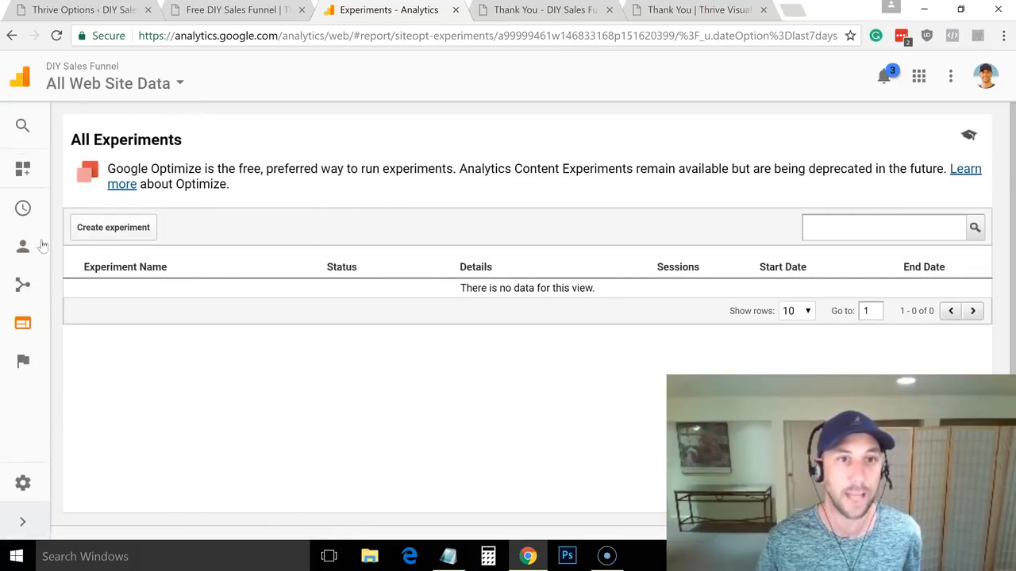
click(27, 521)
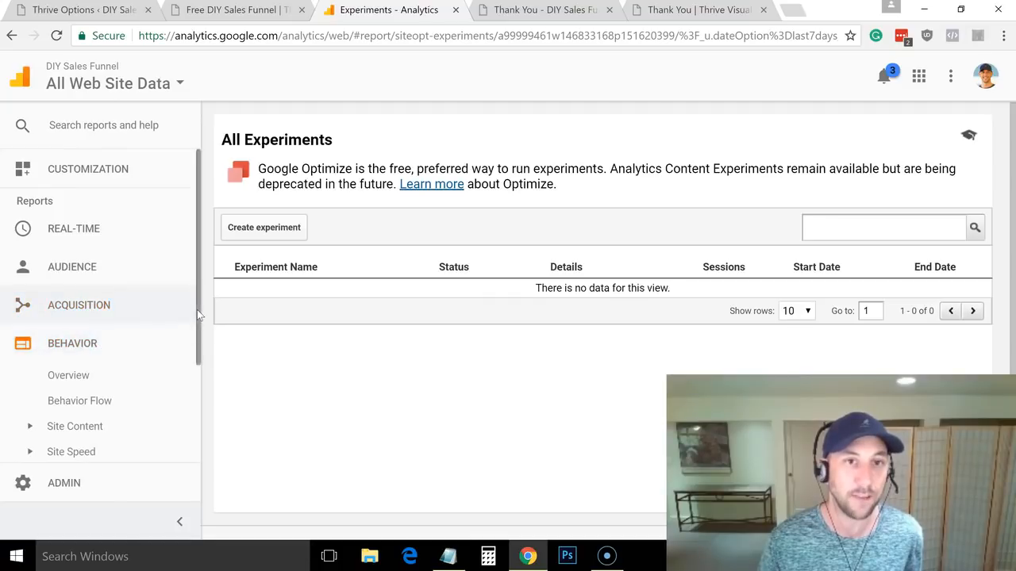
scroll(197, 310, down, 3)
click(80, 412)
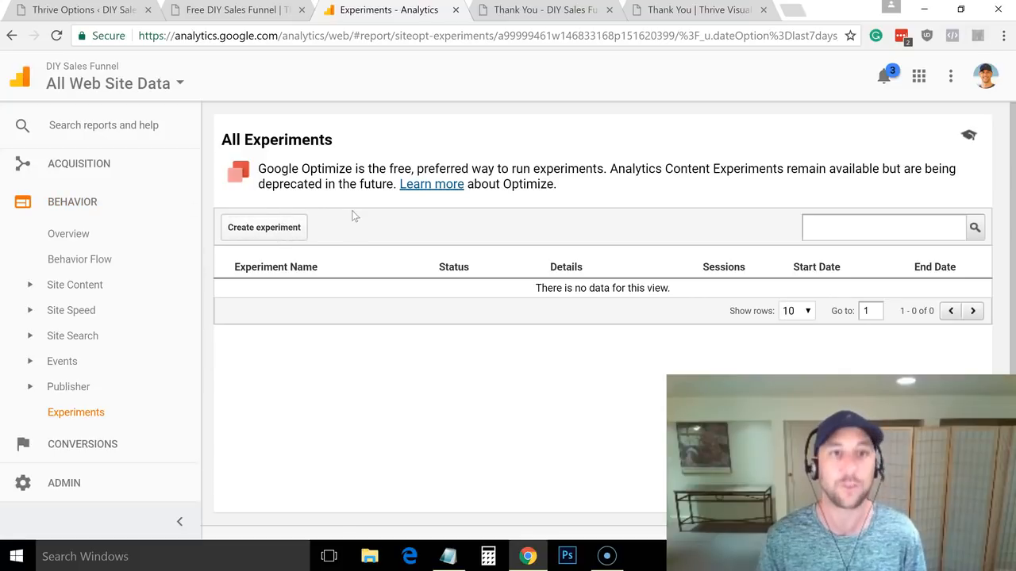
Create an experiment named Opt In Split Test with the DIY SF - Opt In - New Lead goal as objective and continue to its configuration
click(278, 232)
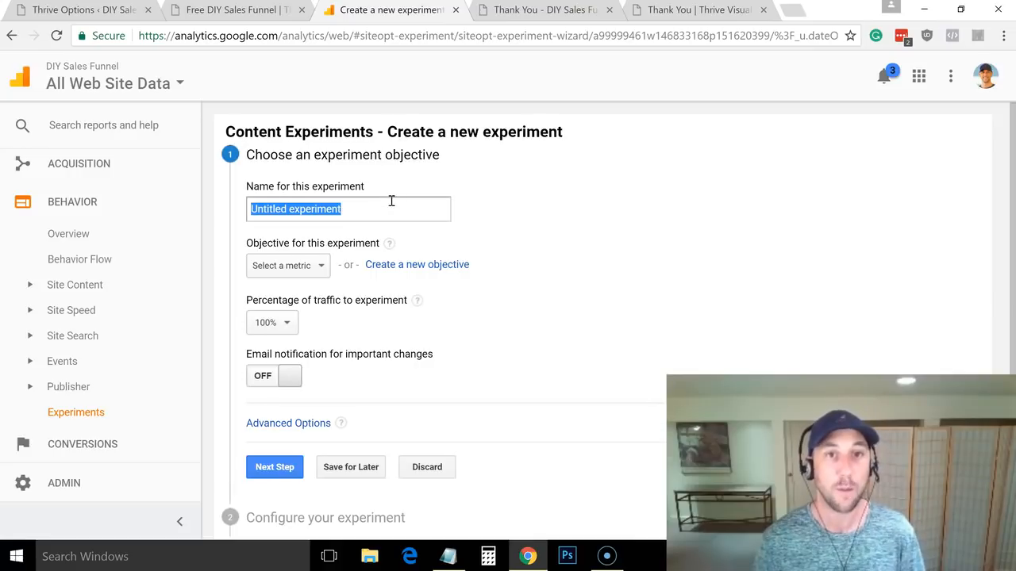
text(Op)
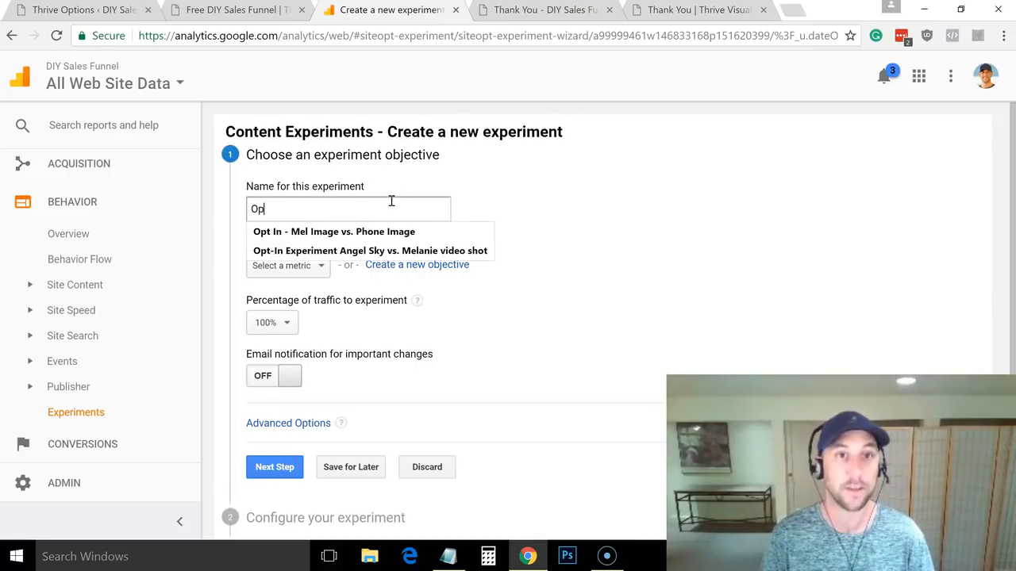
text(t In Split Test)
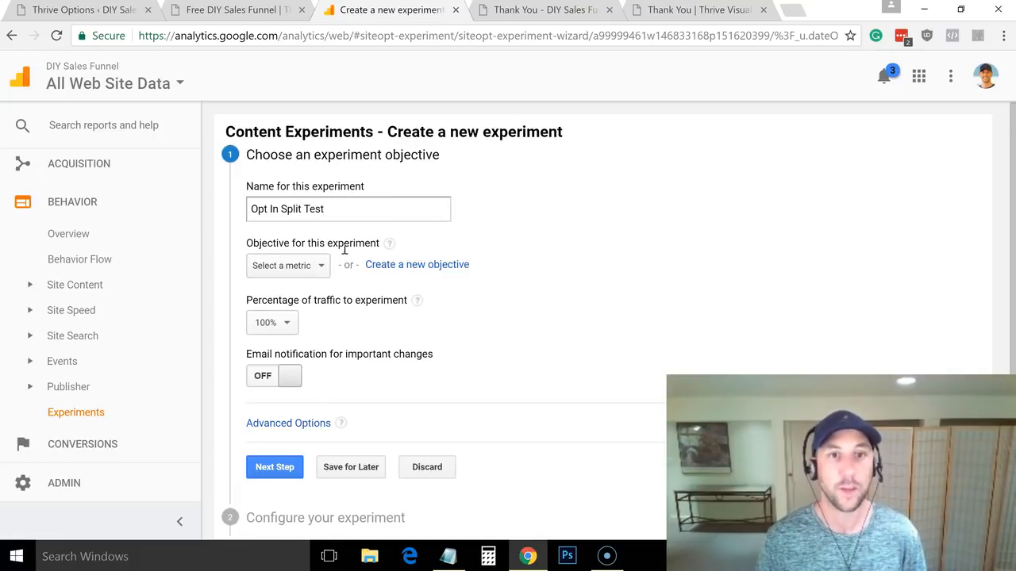
click(329, 268)
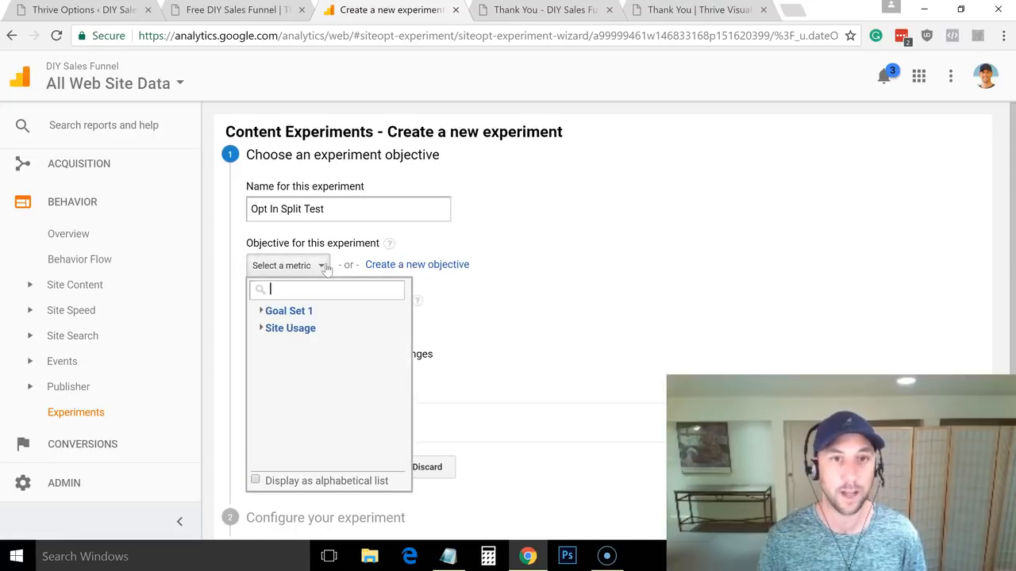
click(289, 312)
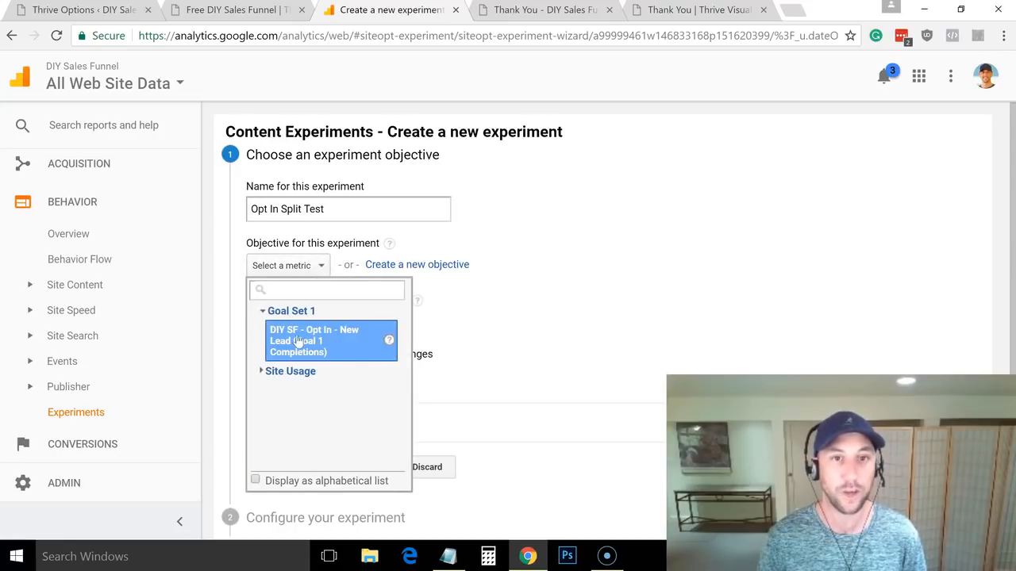
click(300, 343)
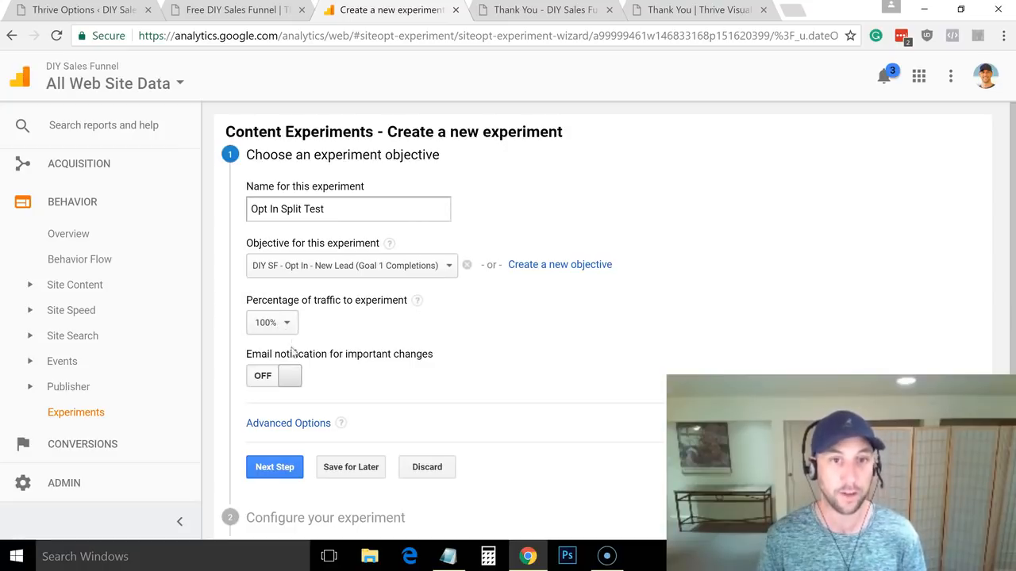
click(273, 469)
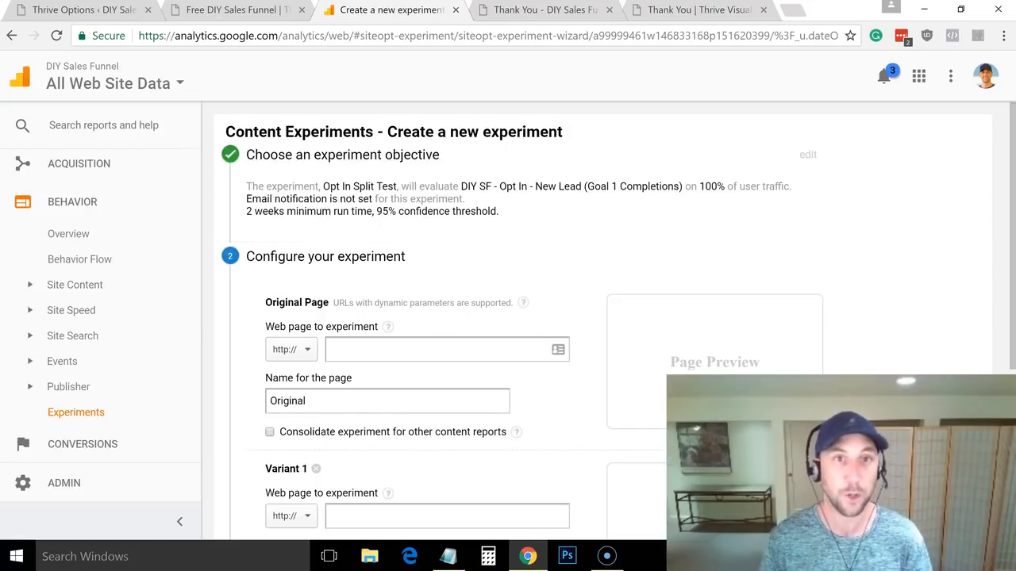
Copy the opt-in page's address diysalesfunnel.com/ and enter it as the experiment's original page
click(215, 11)
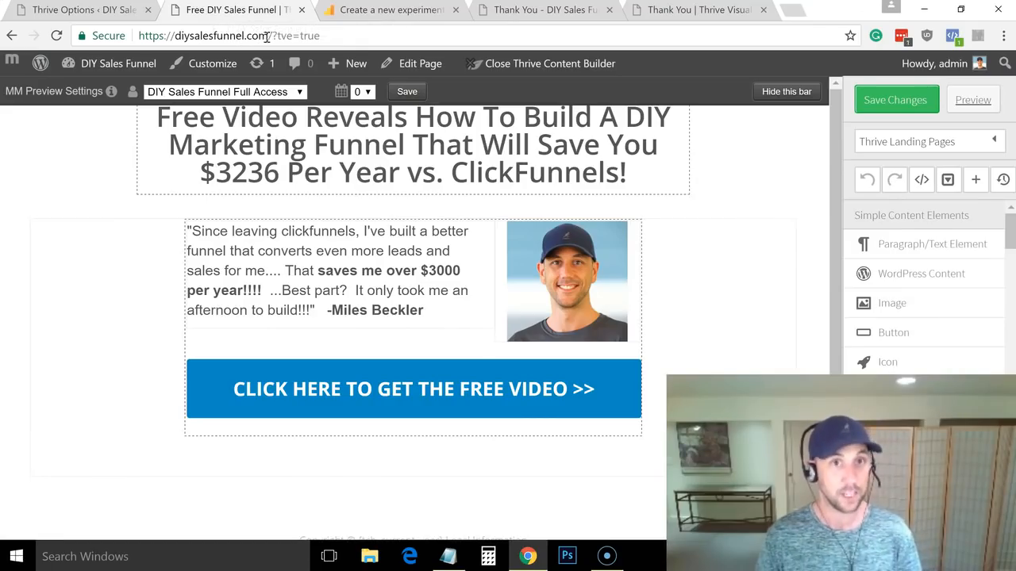
drag(272, 35, 176, 43)
key(ctrl+c)
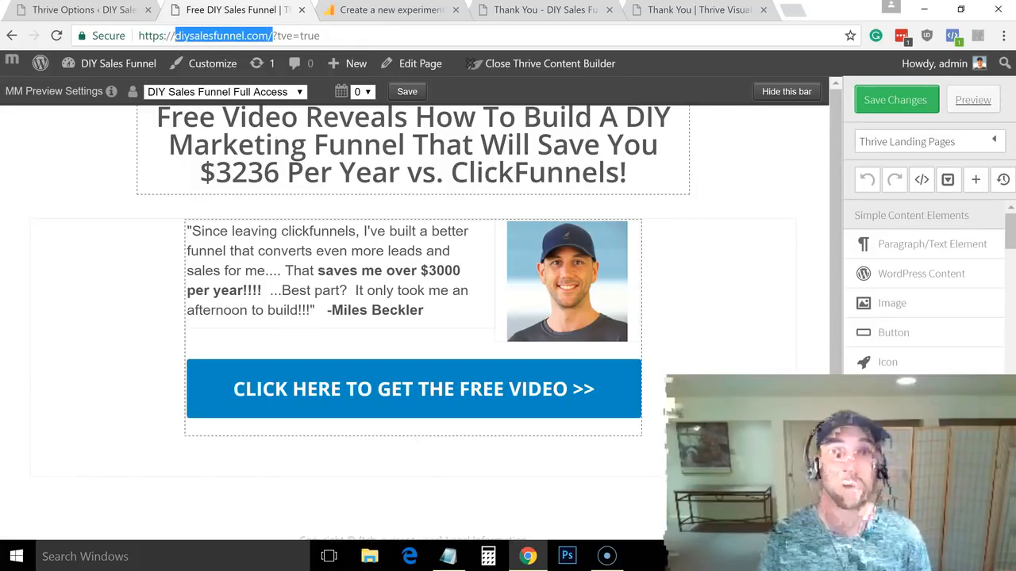
click(370, 10)
click(431, 351)
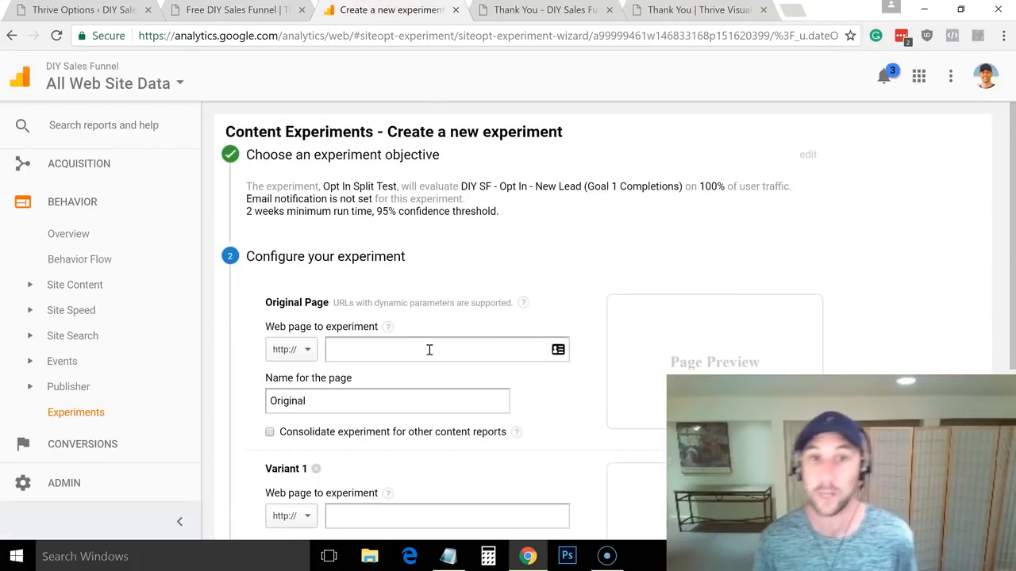
key(ctrl+v)
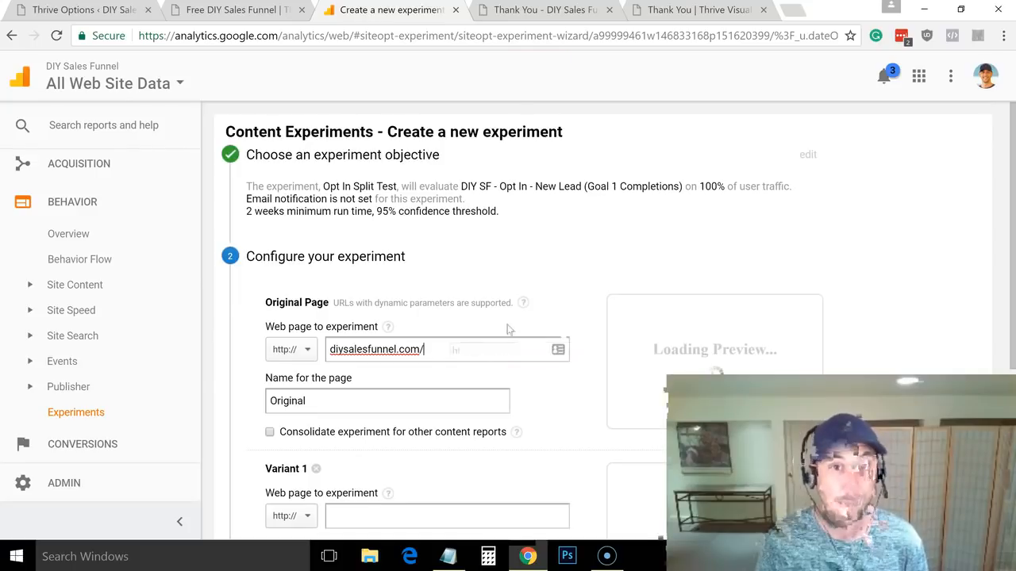
scroll(1014, 277, down, 1)
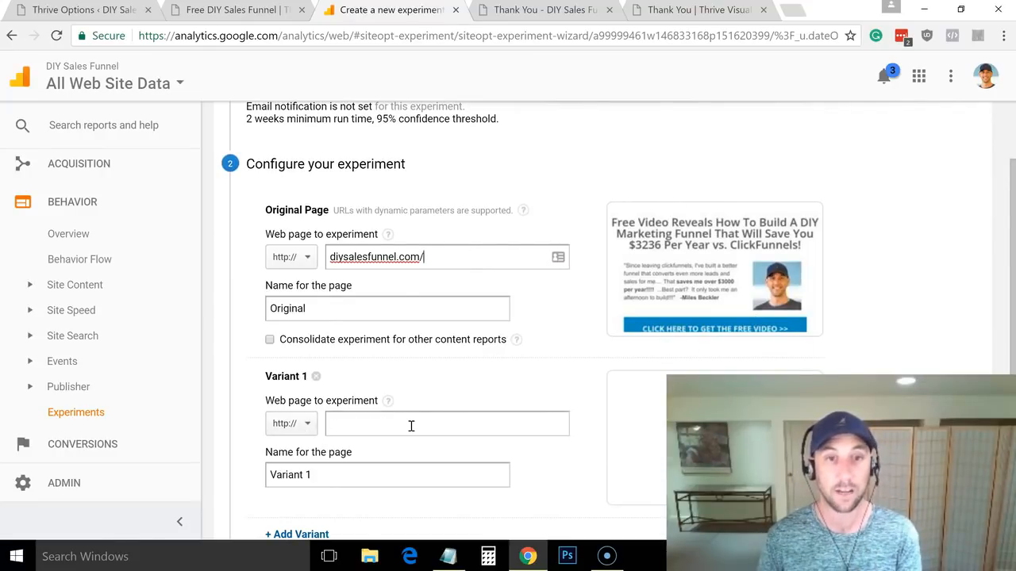
Switch to the WordPress admin, open the site's page list, and clone the Free DIY Sales Funnel front page
click(87, 11)
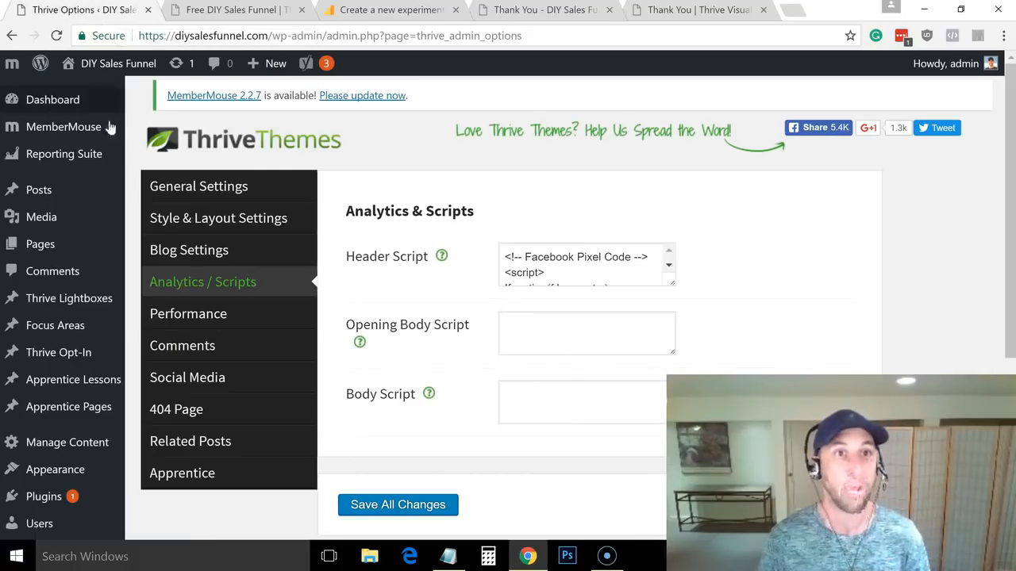
click(48, 245)
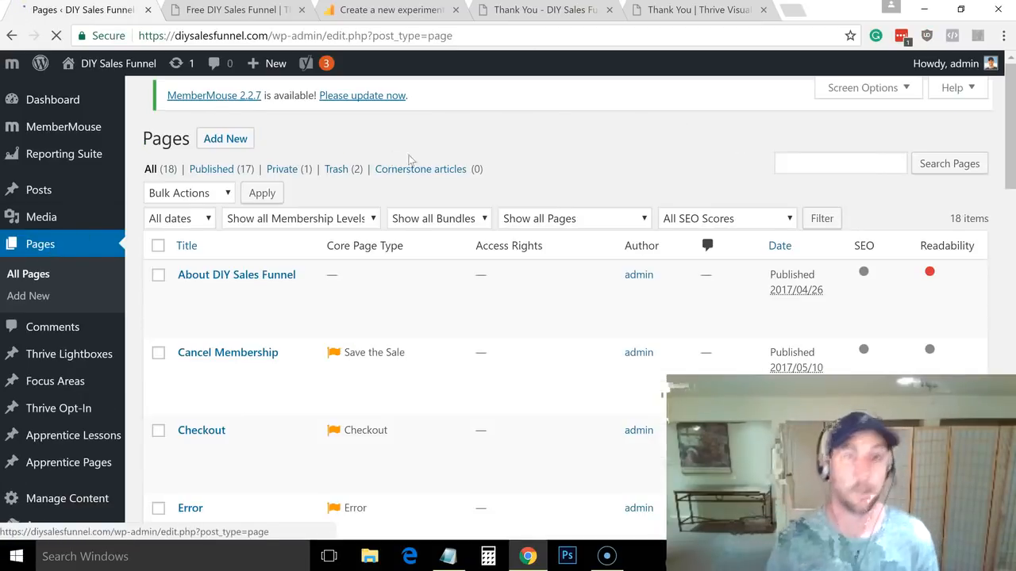
scroll(555, 317, down, 4)
scroll(662, 391, down, 8)
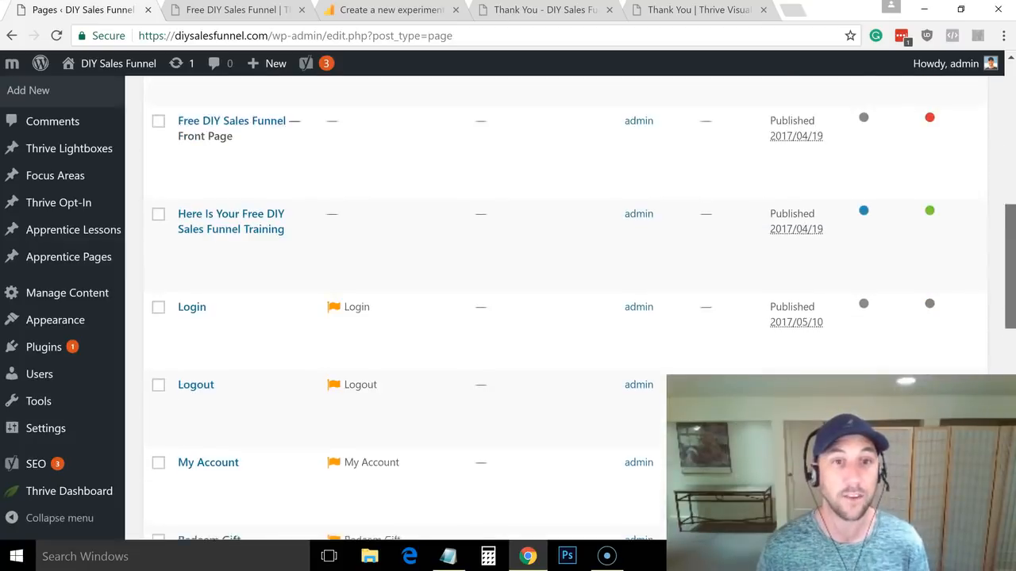
scroll(556, 317, down, 5)
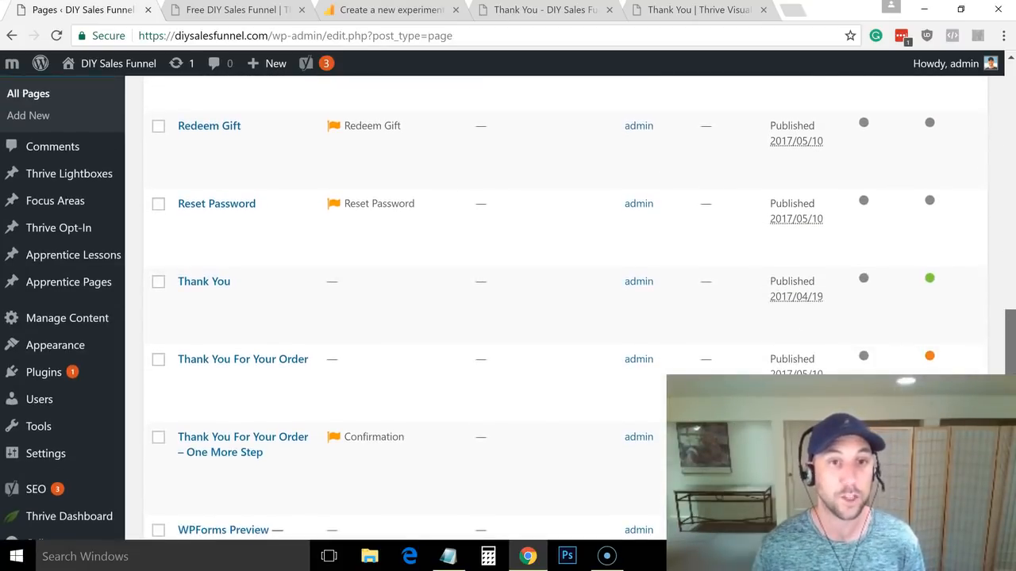
scroll(397, 397, down, 1)
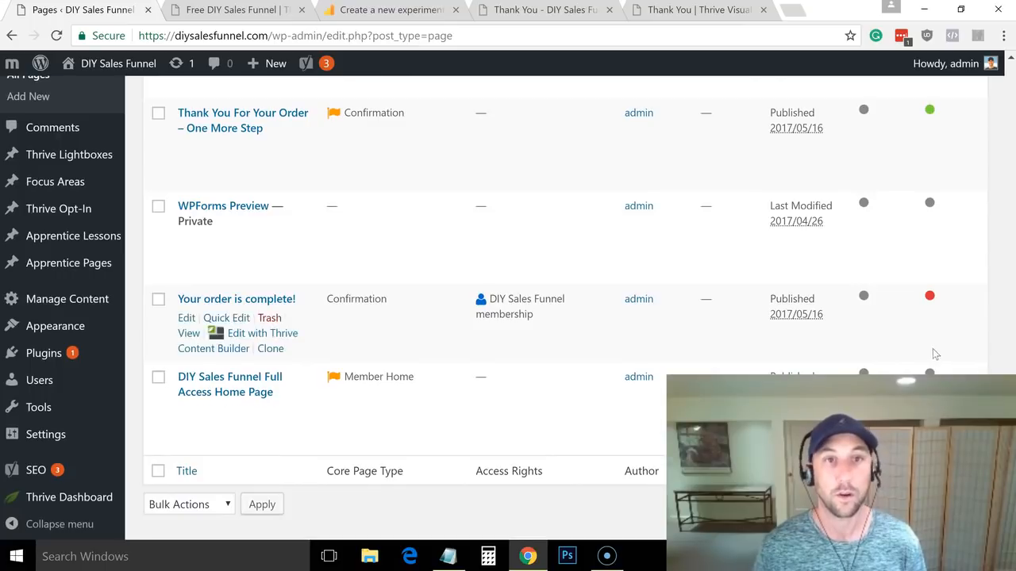
drag(1007, 411, 1008, 190)
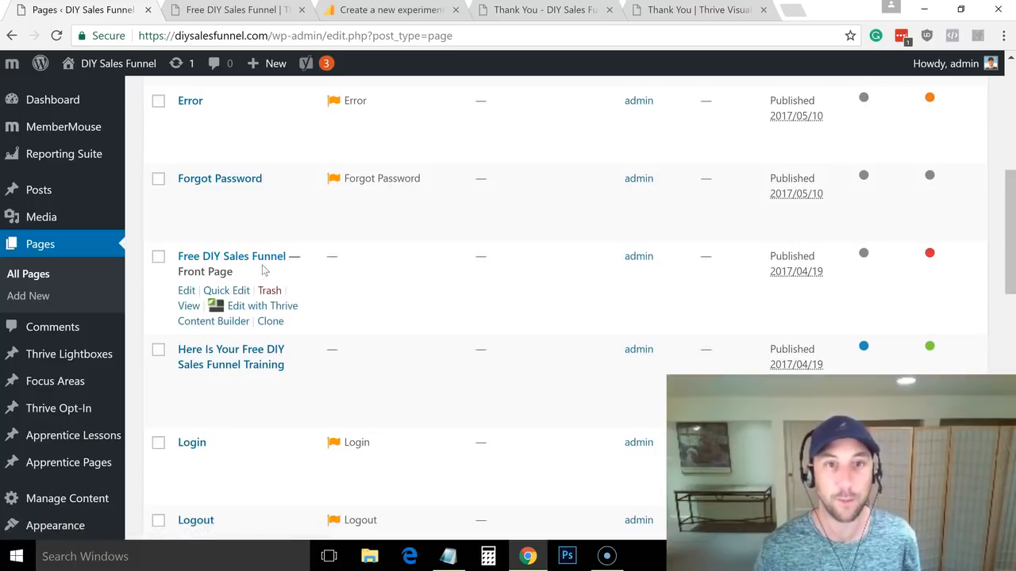
click(270, 322)
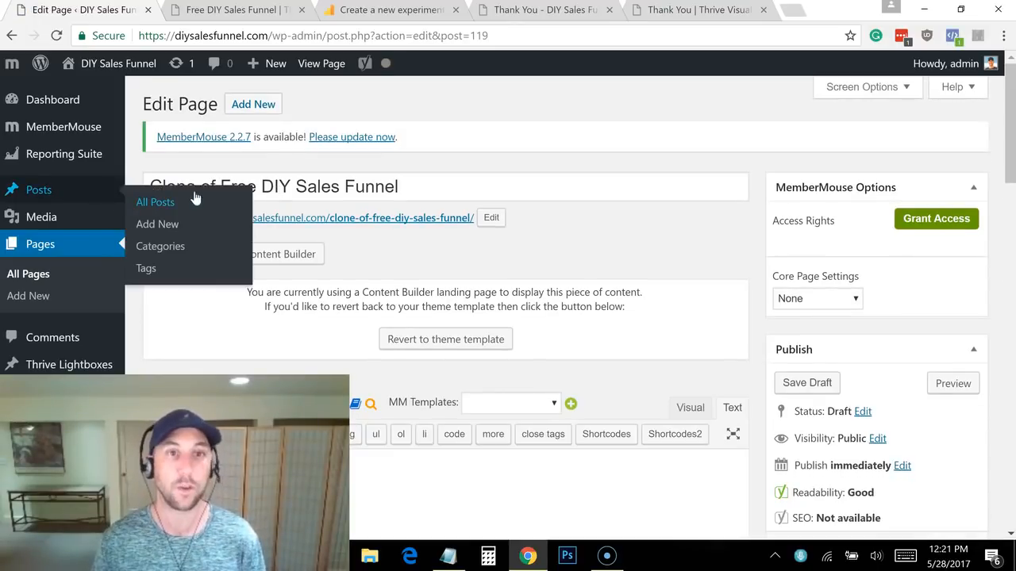
Remove the "Clone of" prefix from the cloned page's title so it reads Free DIY Sales Funnel
drag(219, 185, 150, 186)
right_click(150, 187)
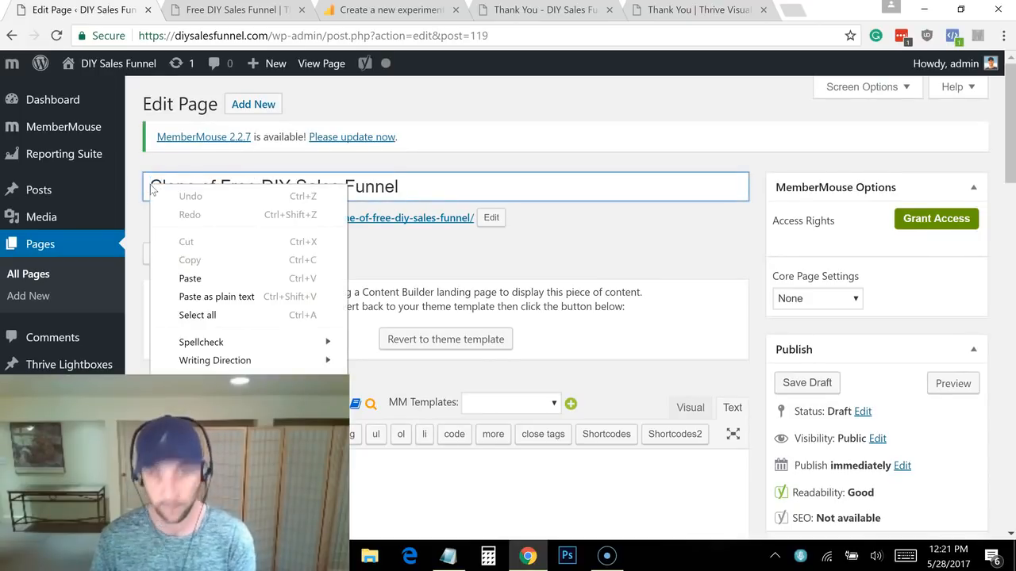
click(191, 175)
mouse_move(223, 186)
mouse_down()
mouse_move(152, 185)
mouse_move(146, 195)
mouse_up()
key(BackSpace)
Set the cloned page's permalink slug to free and publish the page
click(492, 217)
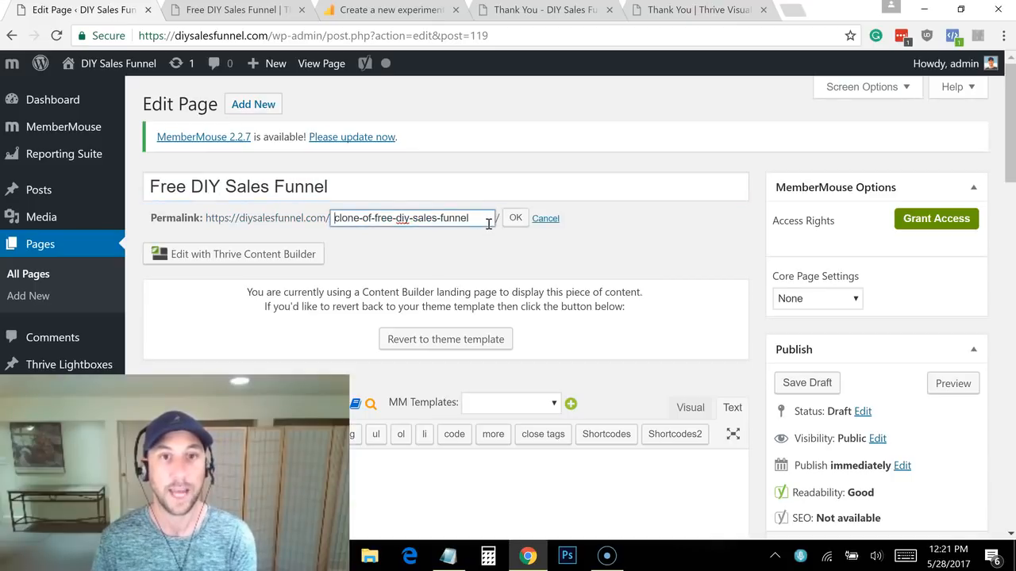
triple_click(472, 221)
text(free)
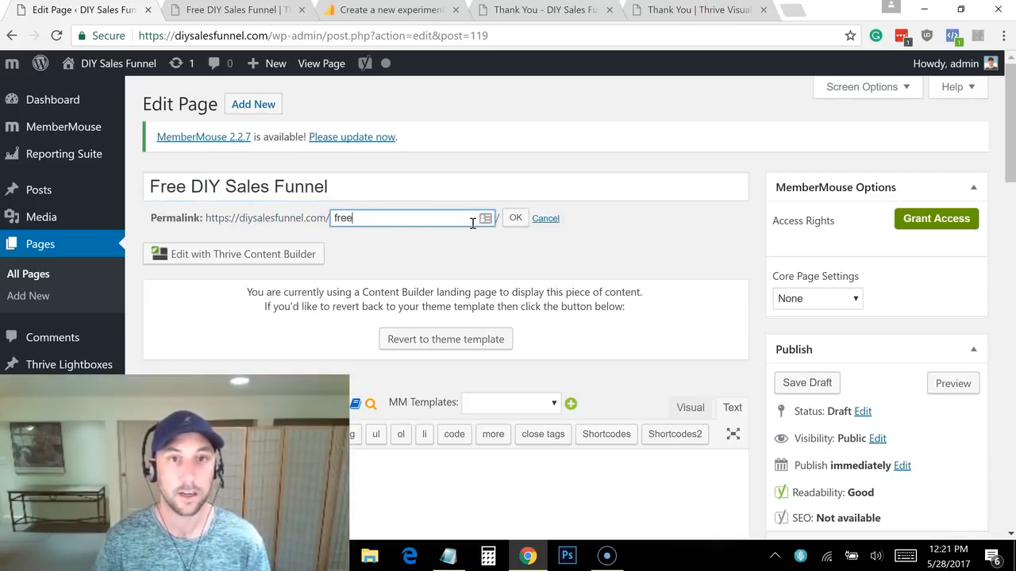
click(515, 218)
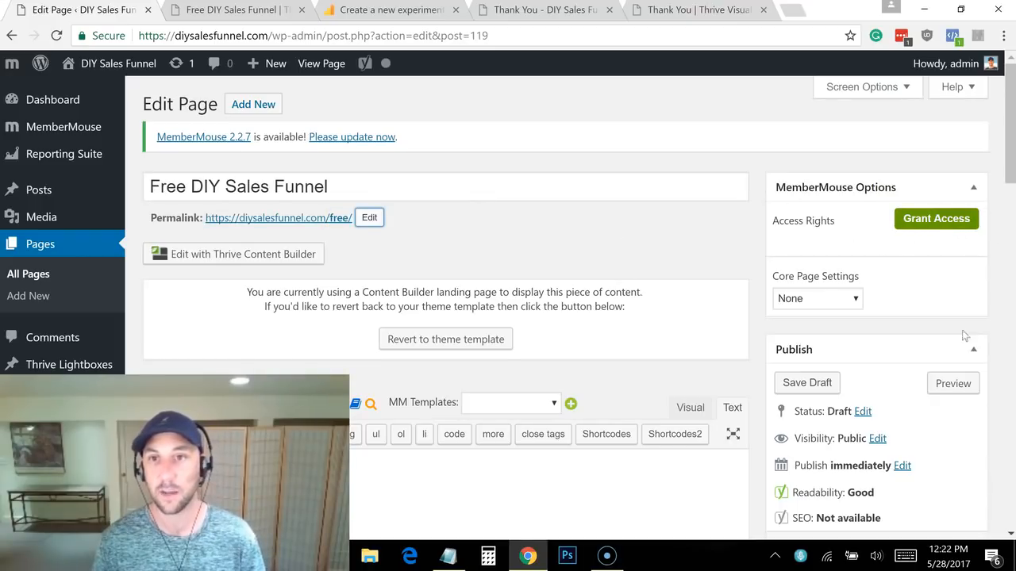
scroll(932, 393, down, 3)
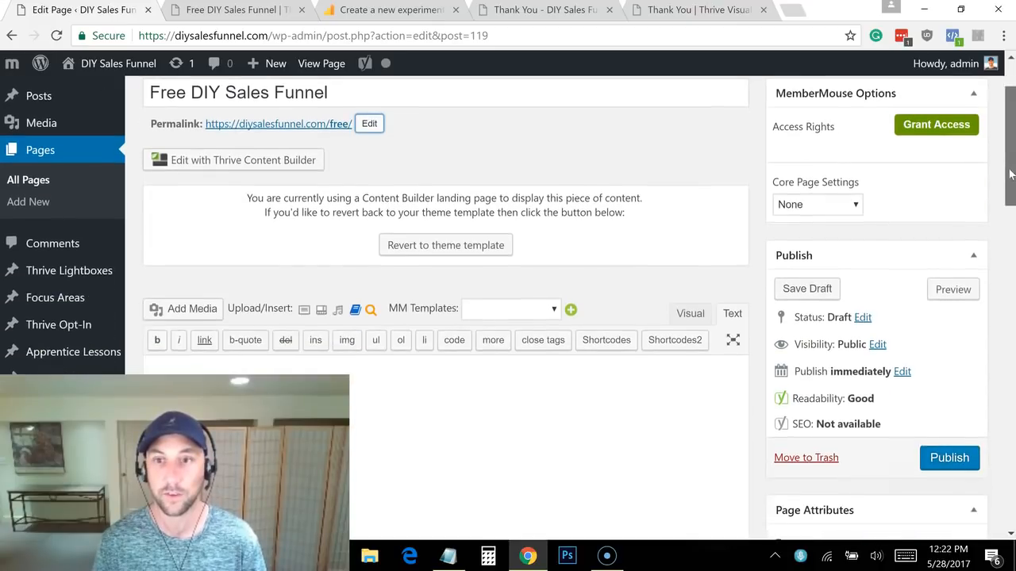
click(949, 429)
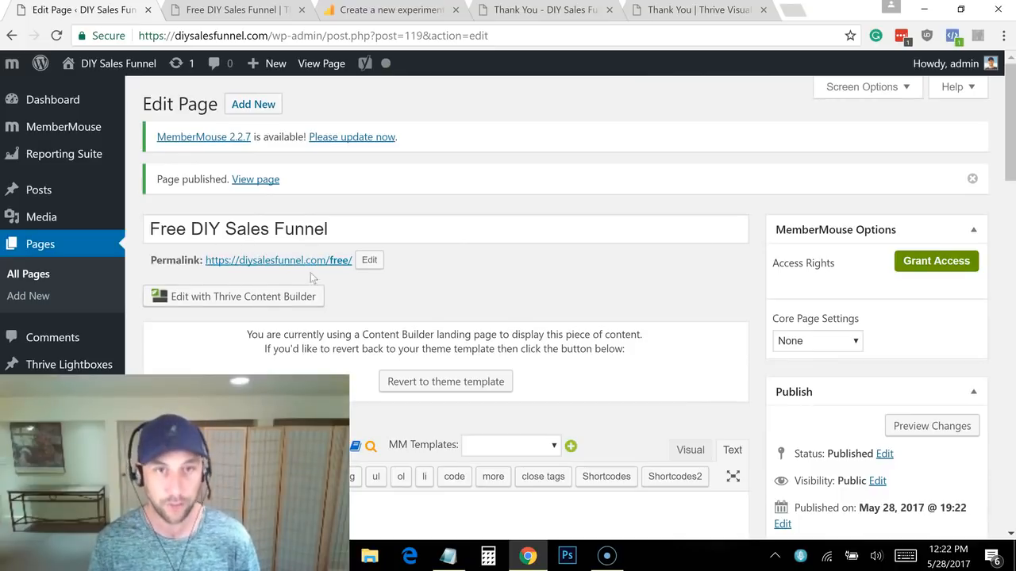
Open the cloned page in Thrive Content Builder and check its custom header scripts for the Analytics tracking code
click(279, 298)
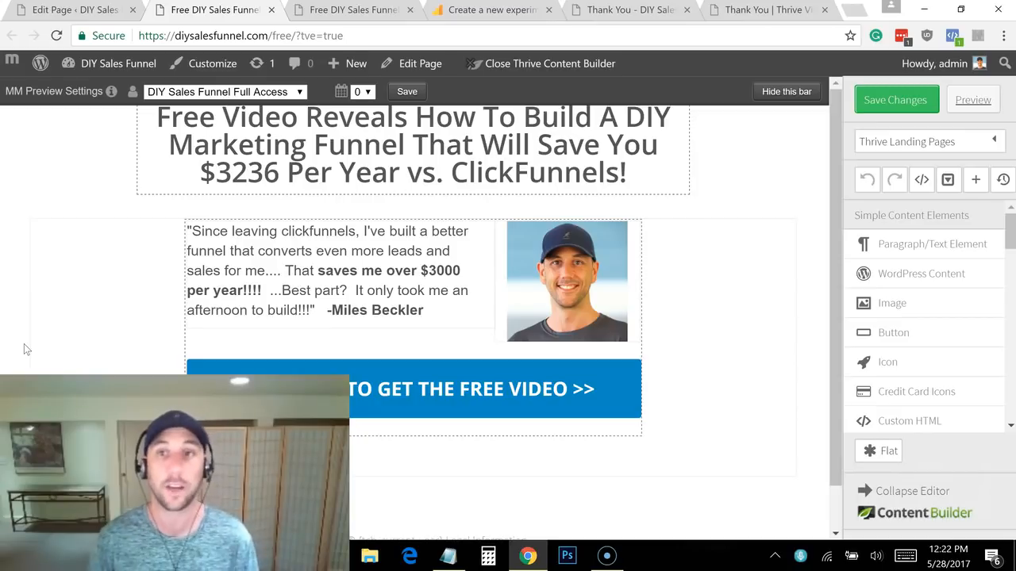
click(873, 149)
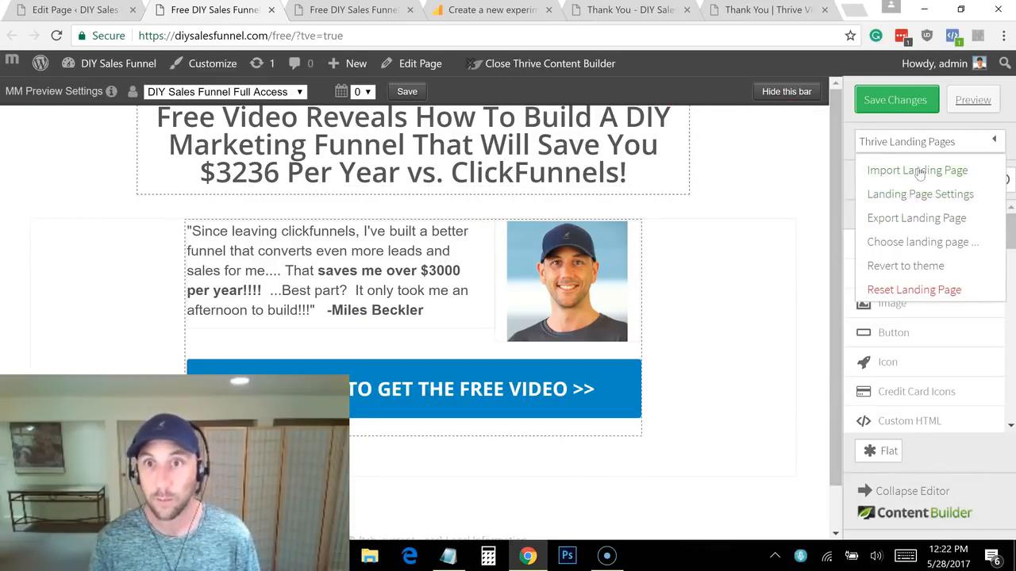
click(919, 195)
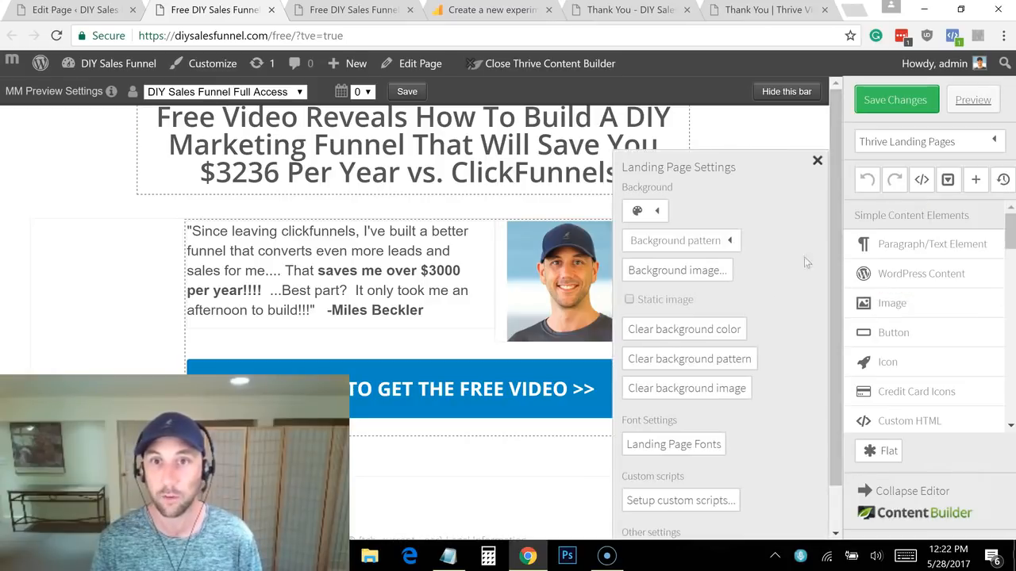
click(674, 499)
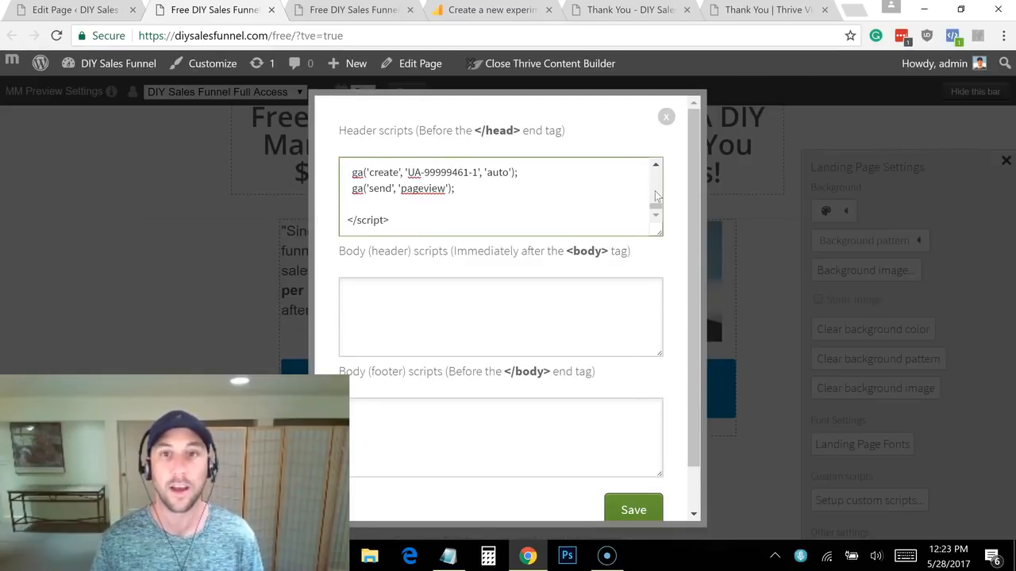
drag(654, 209, 655, 169)
click(665, 117)
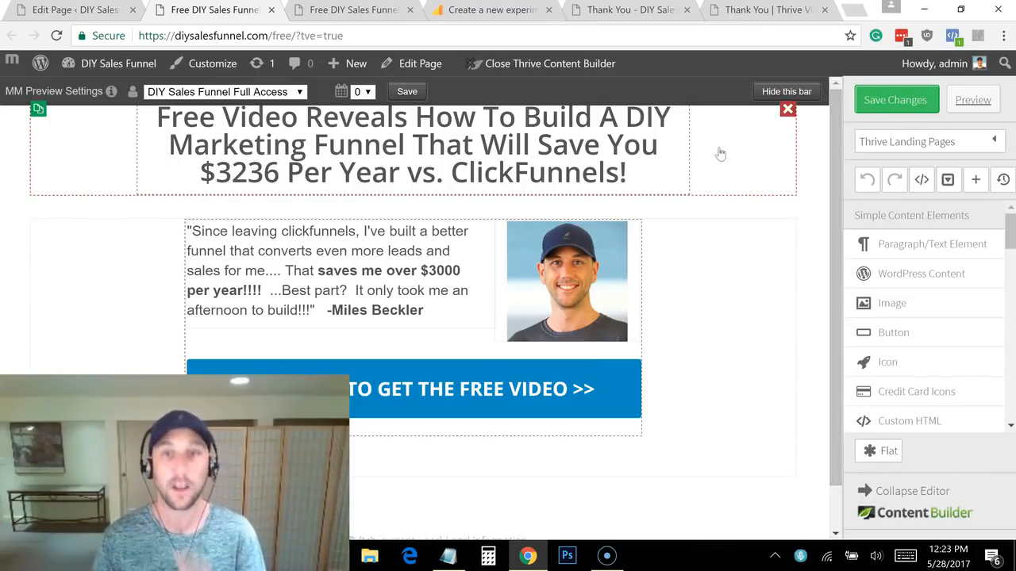
Reword the cloned page's headline to "Learn How To Save $3236 Per Year vs. ClickFunnels When Building Your Sales Funnel!"
click(467, 137)
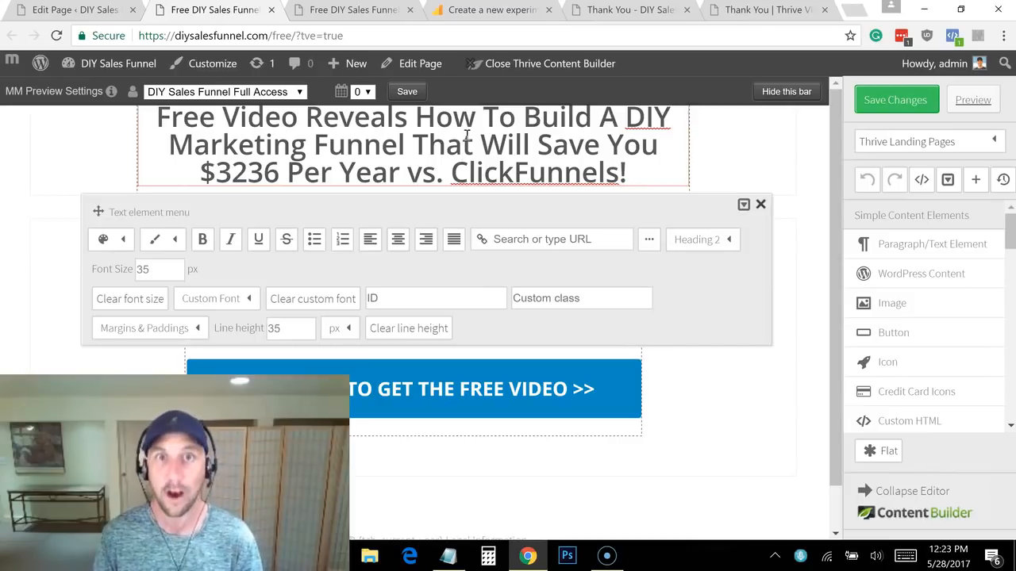
triple_click(469, 136)
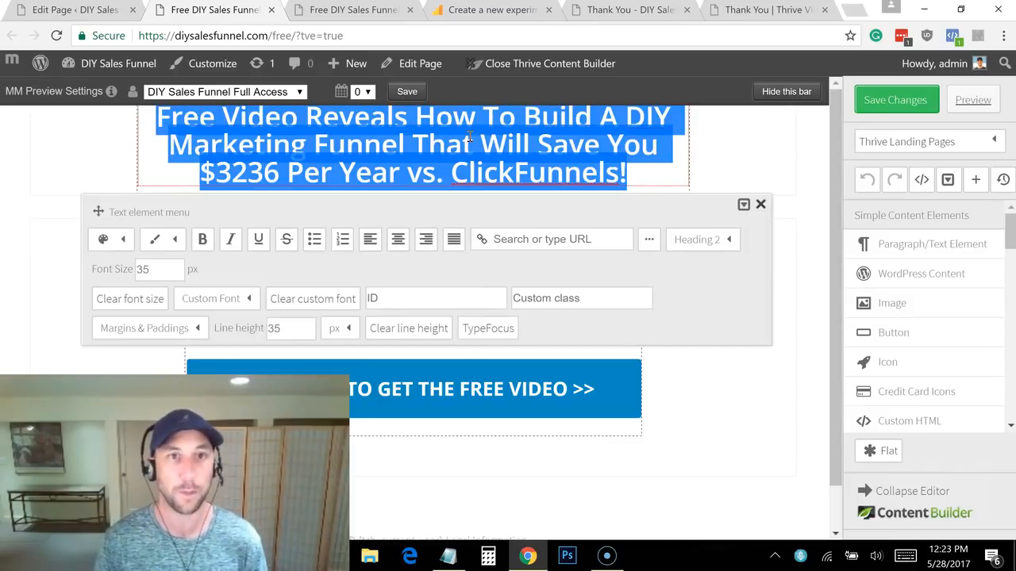
drag(156, 116, 525, 144)
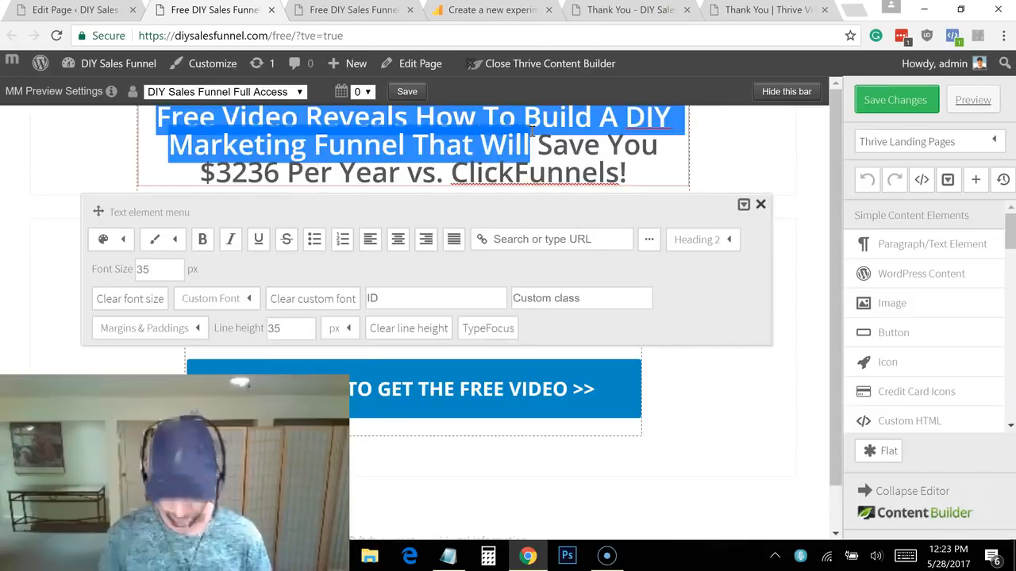
text(Learn How To)
key(ctrl+Right)
key(ctrl+shift+Right)
key(Delete)
key(End)
key(Left)
text(When Building Your Sal)
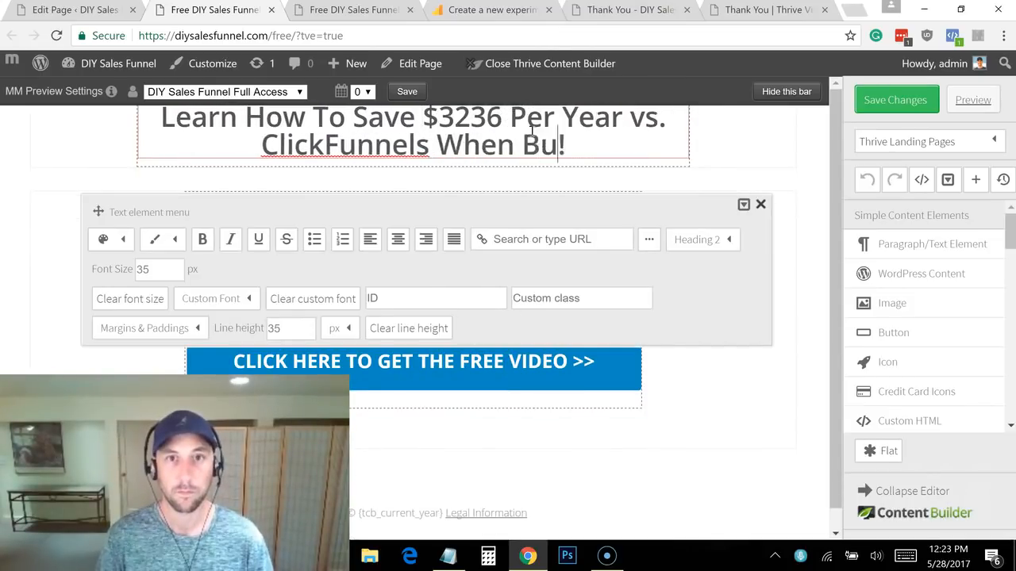
text(es Funnel)
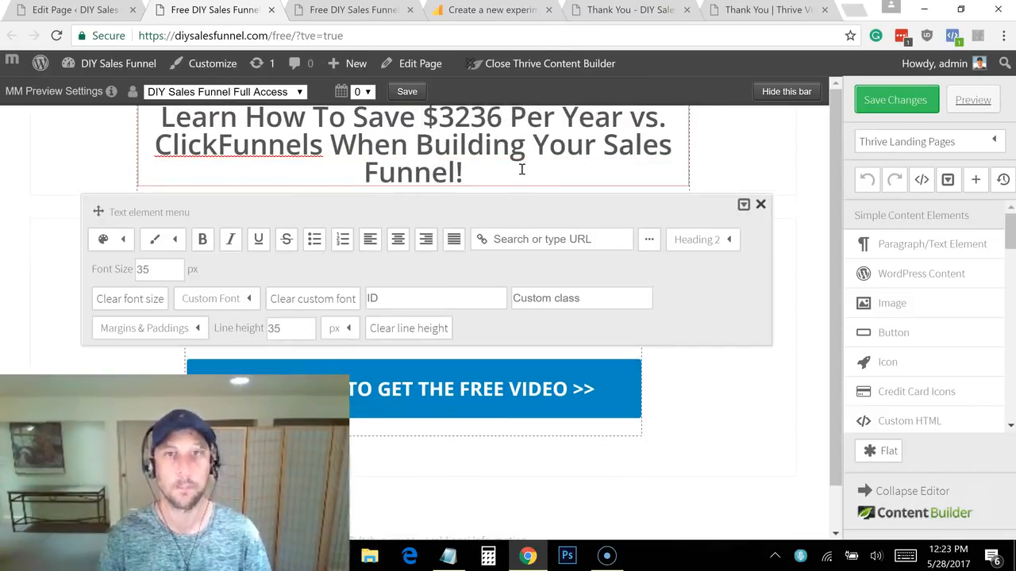
Save the cloned page with its reworded headline and close the text element menu
click(885, 115)
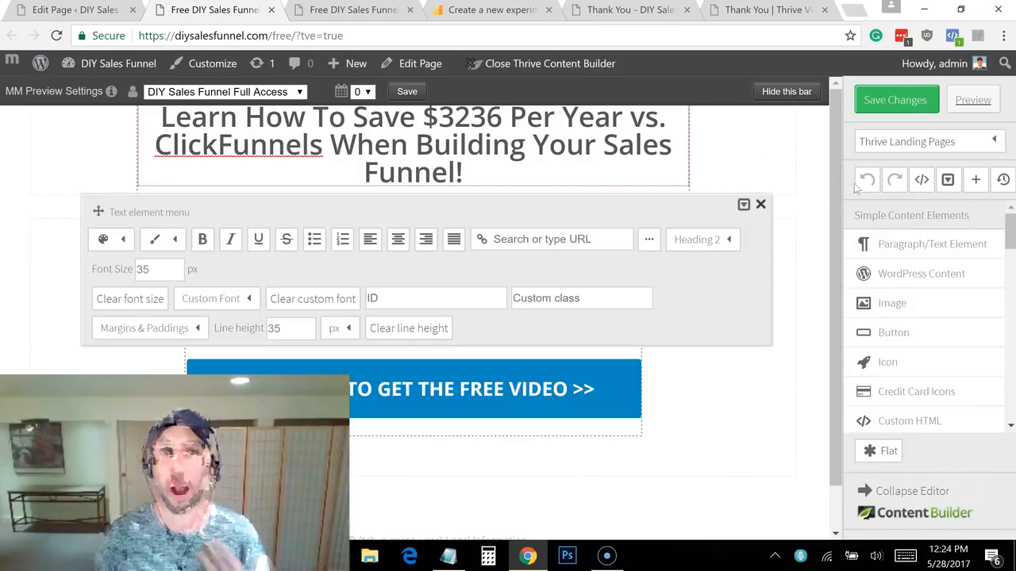
click(760, 206)
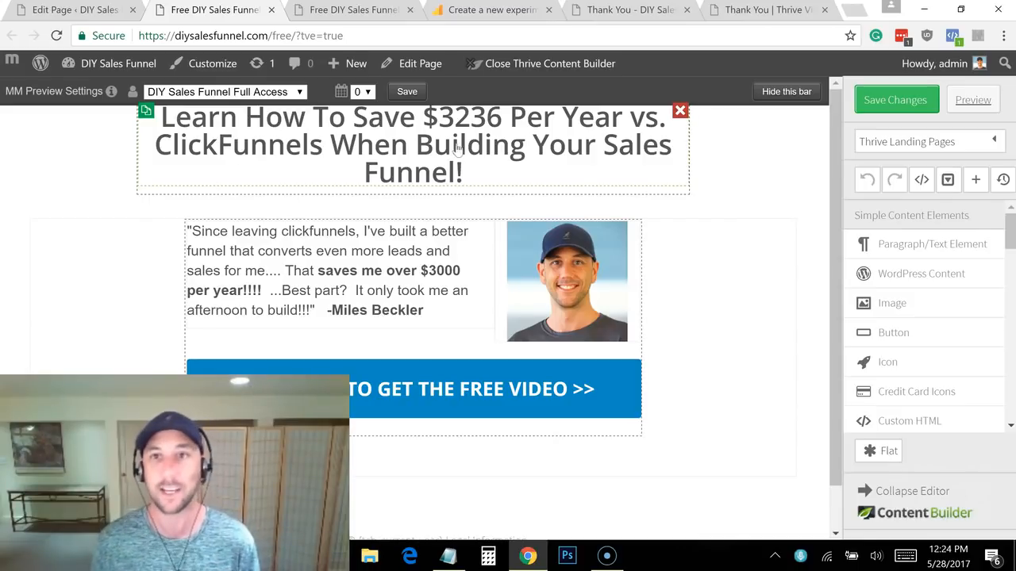
click(889, 105)
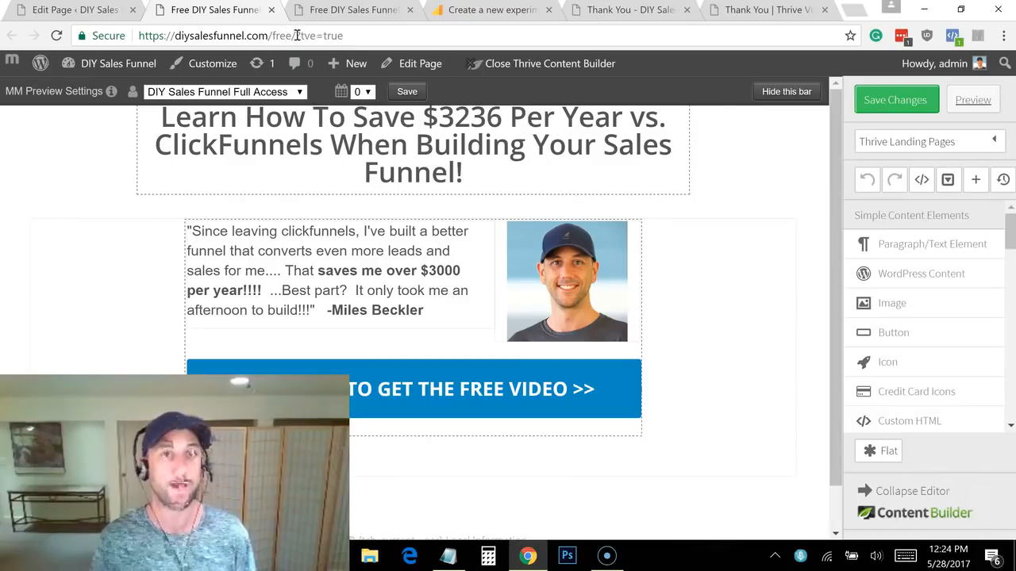
View the live page at diysalesfunnel.com/free/ and check that its call-to-action button opens the email opt-in popup
drag(296, 35, 457, 26)
key(BackSpace)
key(Return)
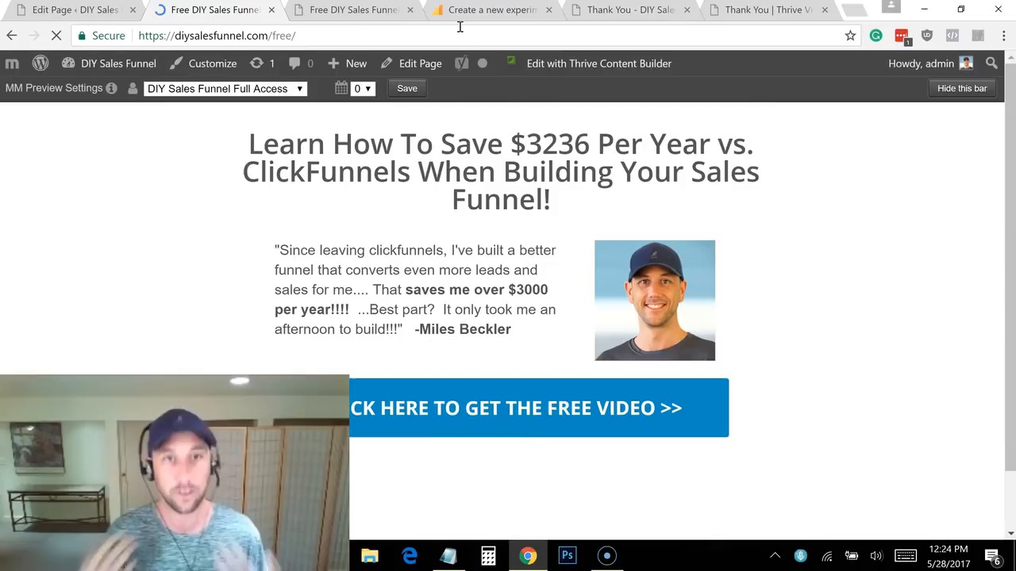
click(384, 421)
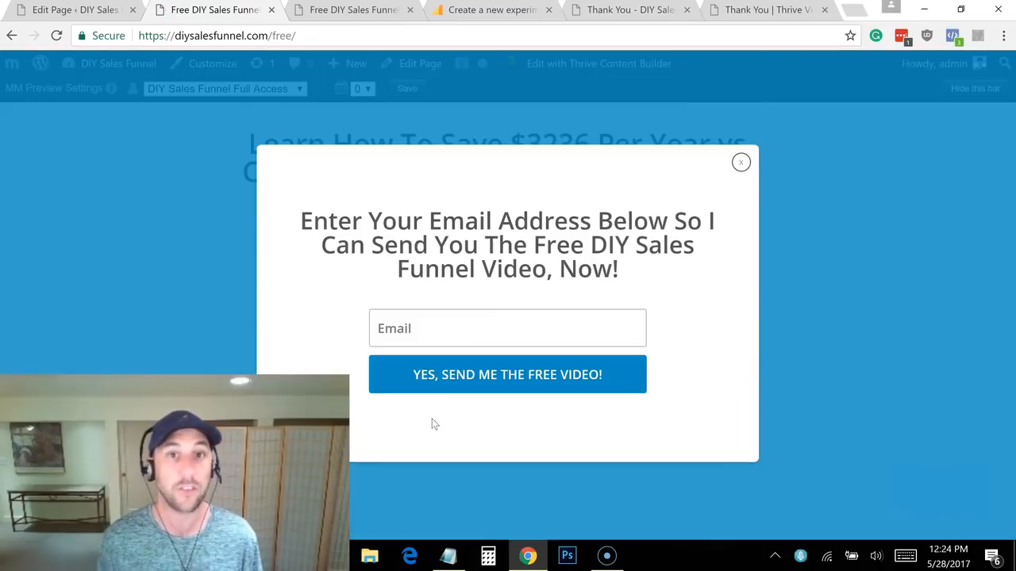
click(739, 164)
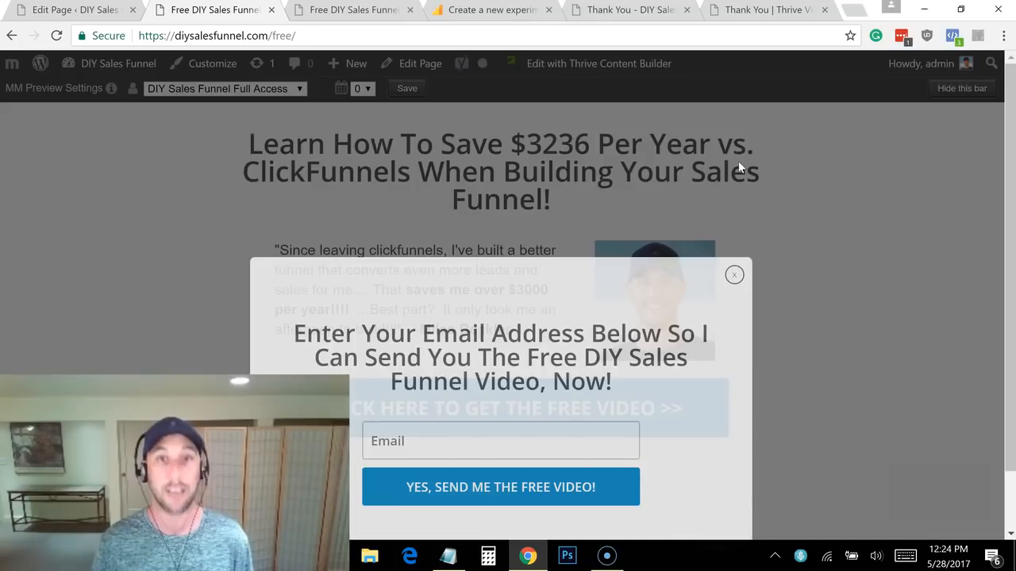
In the Google Analytics experiment, set Variant 1's web page to /free/ and name it Free
drag(316, 35, 274, 38)
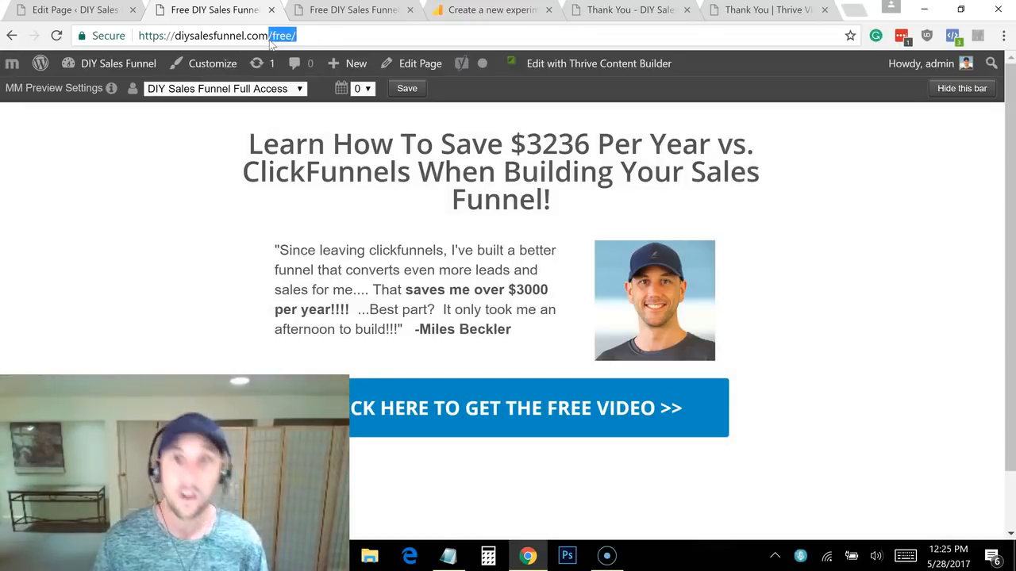
click(490, 11)
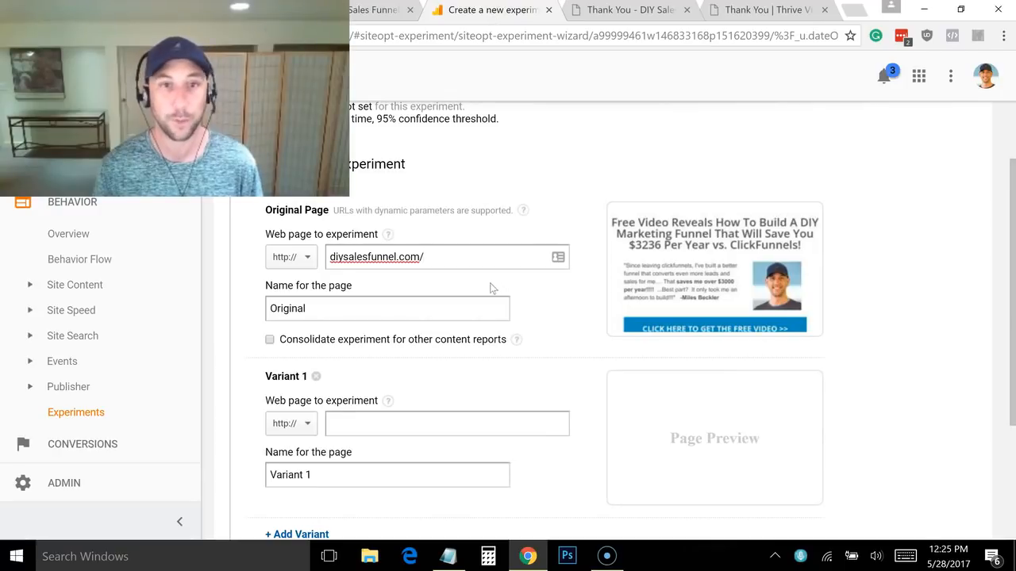
click(374, 425)
text(/free/)
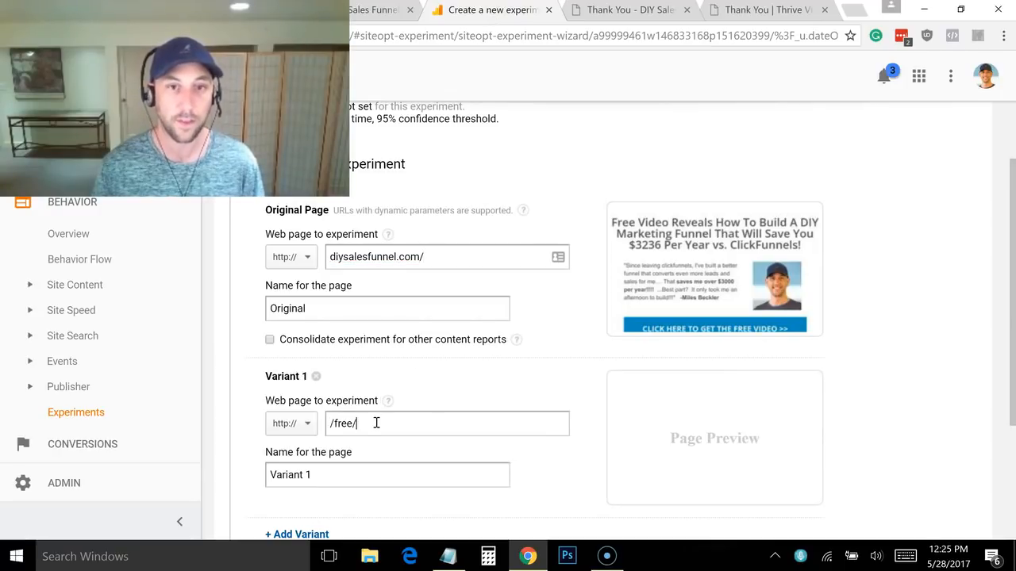
triple_click(365, 481)
text(Free)
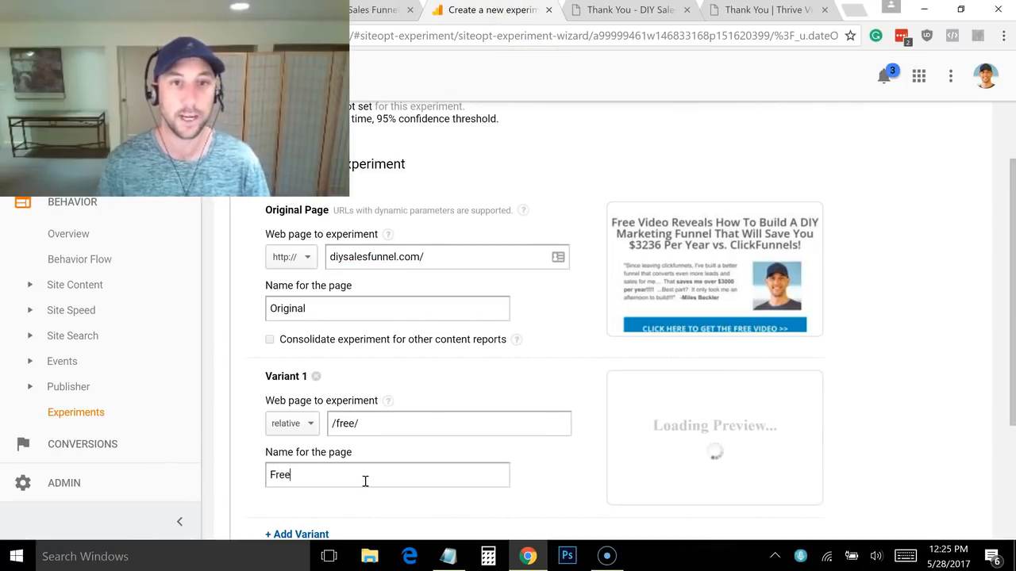
Name the experiment's original page Homepage and continue to the experiment code setup
triple_click(379, 310)
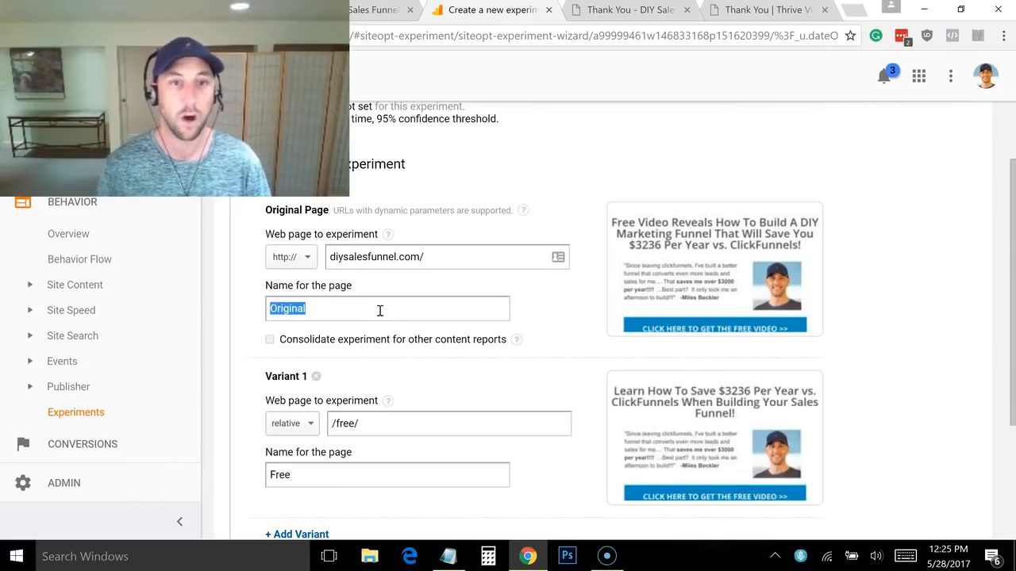
text(Homepage)
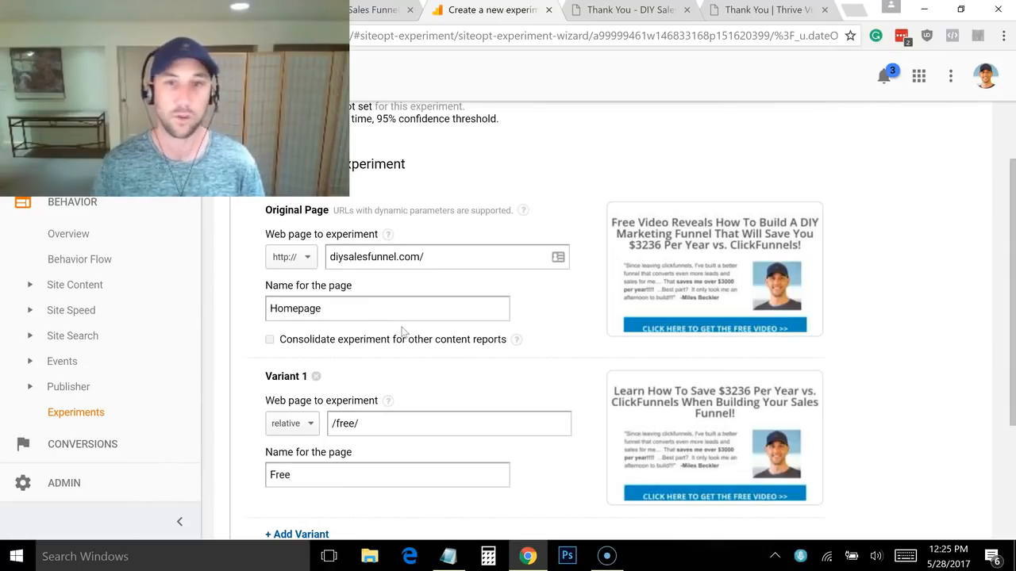
scroll(866, 294, down, 1)
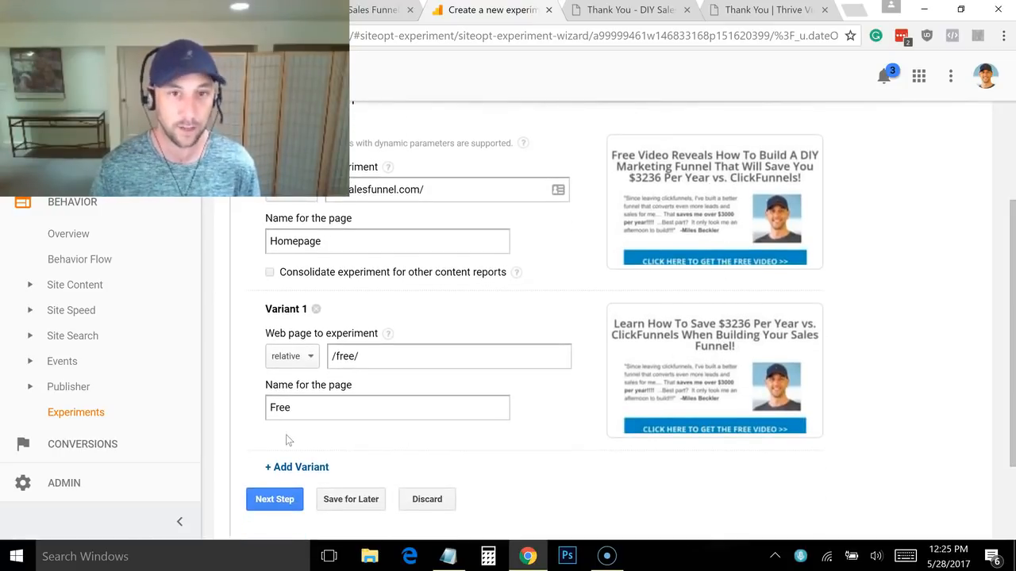
click(281, 506)
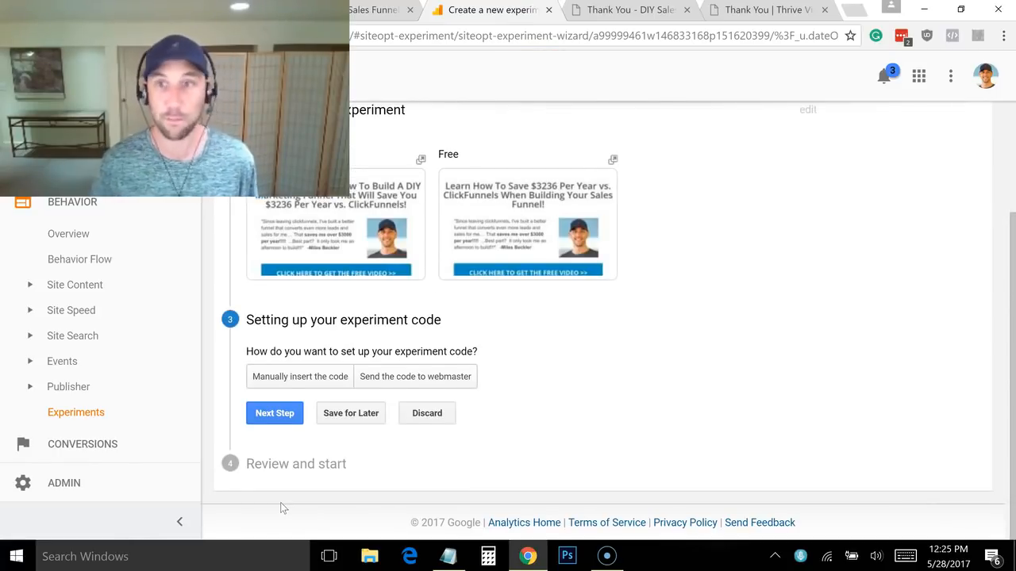
Choose to insert the experiment code manually, review the placement instructions and copy the entire Content Experiment script
click(304, 380)
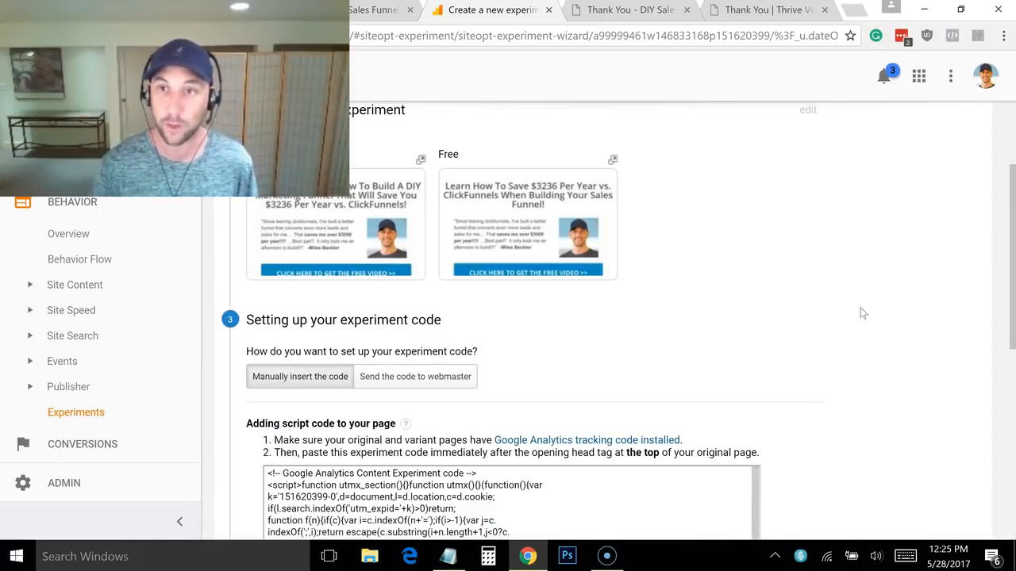
scroll(1001, 311, down, 2)
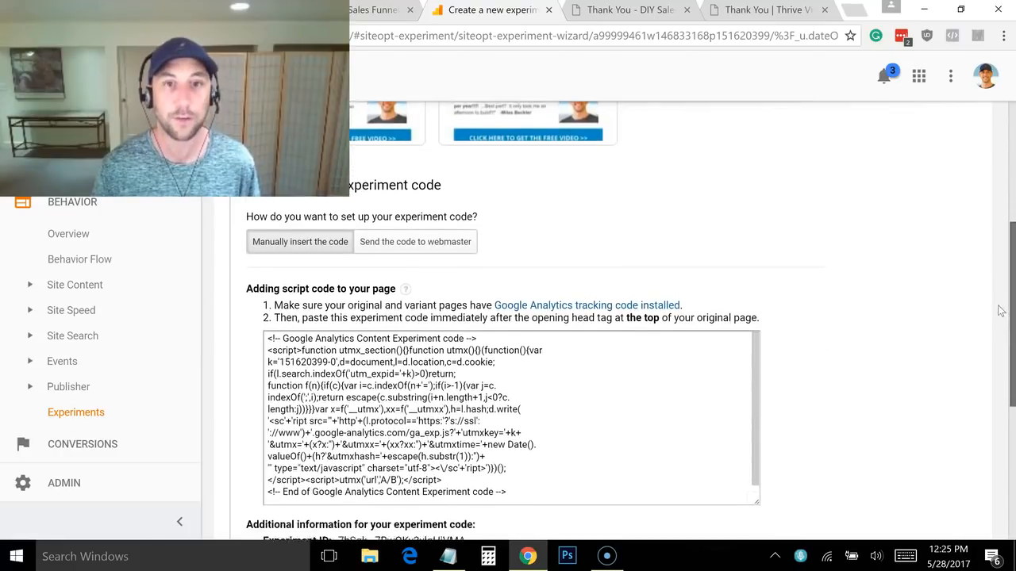
scroll(1001, 311, down, 1)
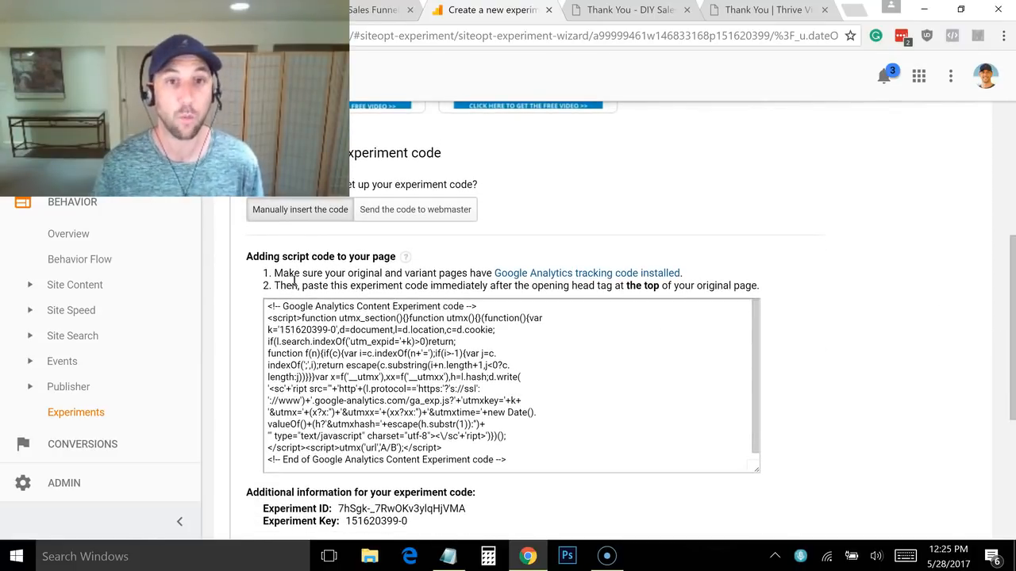
drag(271, 274, 696, 274)
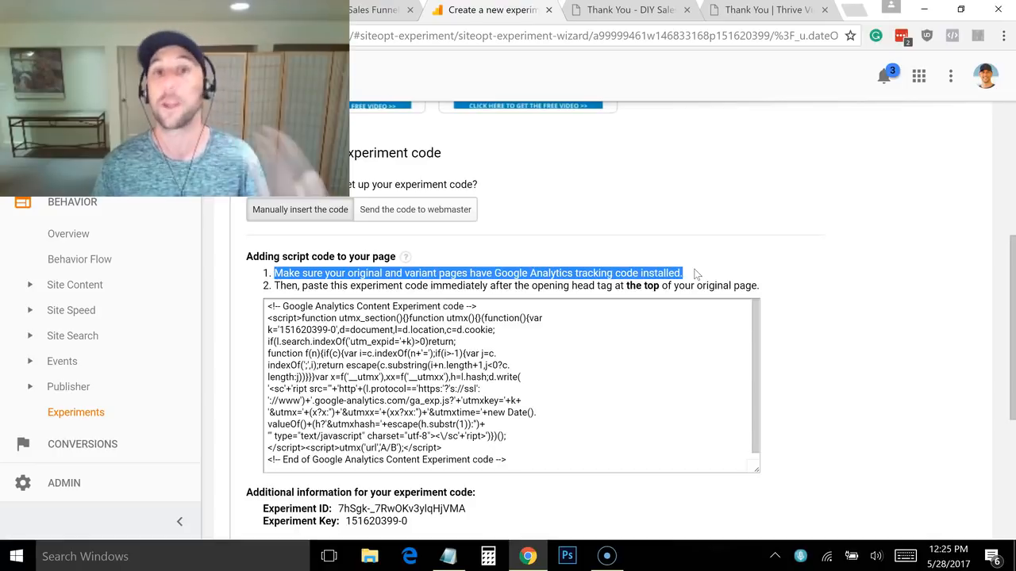
click(287, 298)
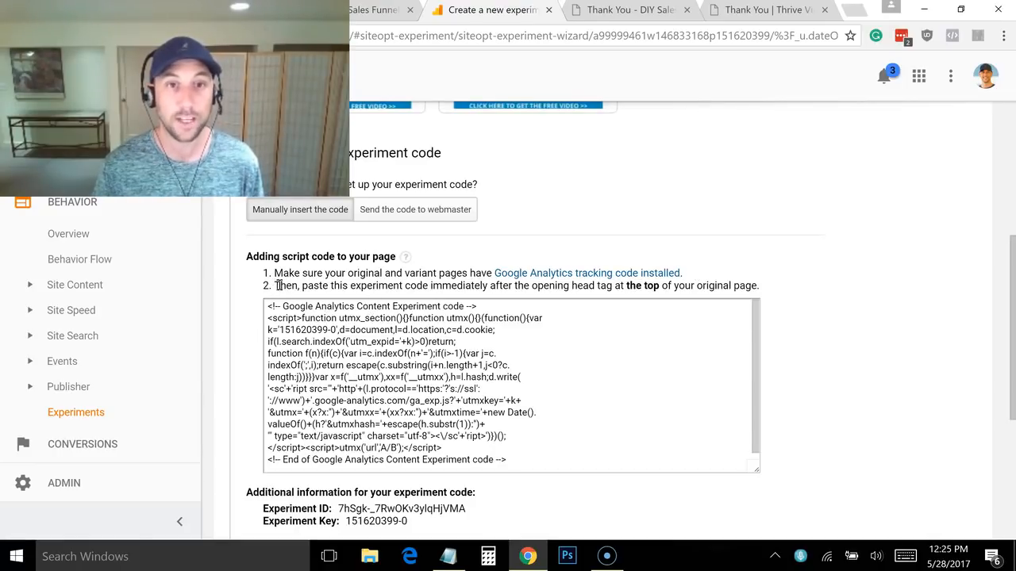
drag(490, 285, 758, 289)
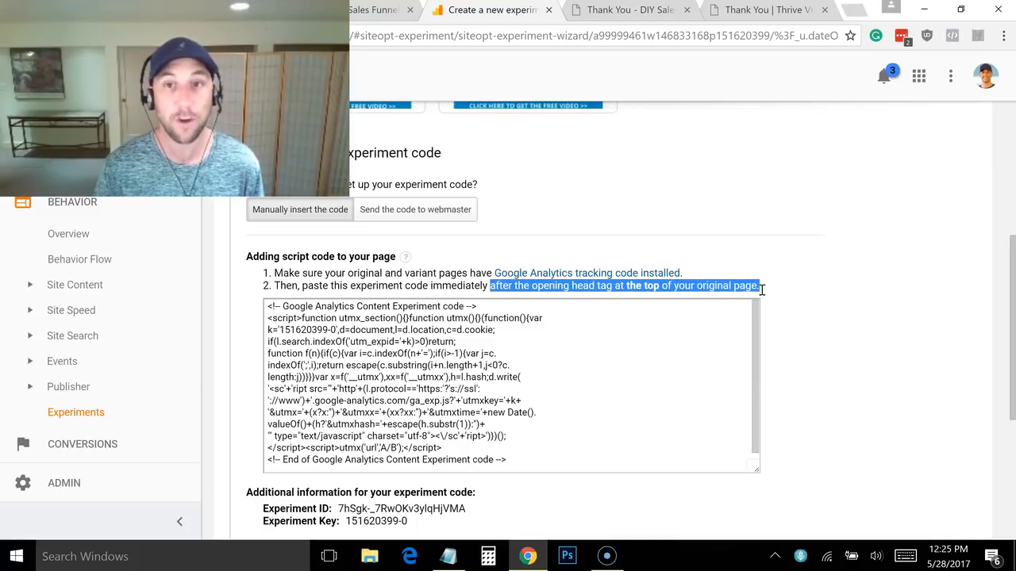
click(676, 379)
key(ctrl+a)
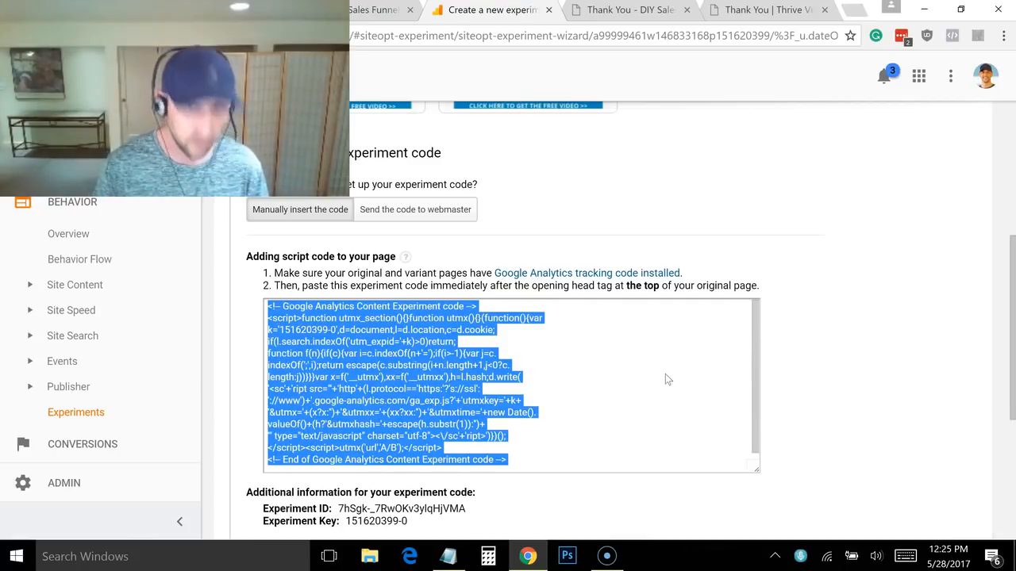
Switch to the original homepage in Thrive Content Builder and open its custom scripts from the landing page settings
click(249, 10)
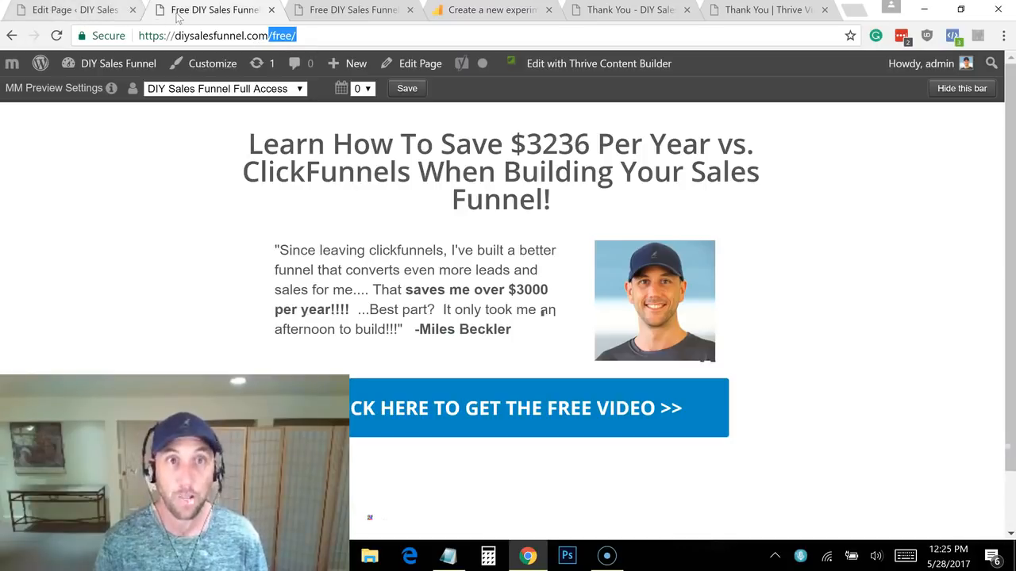
click(337, 13)
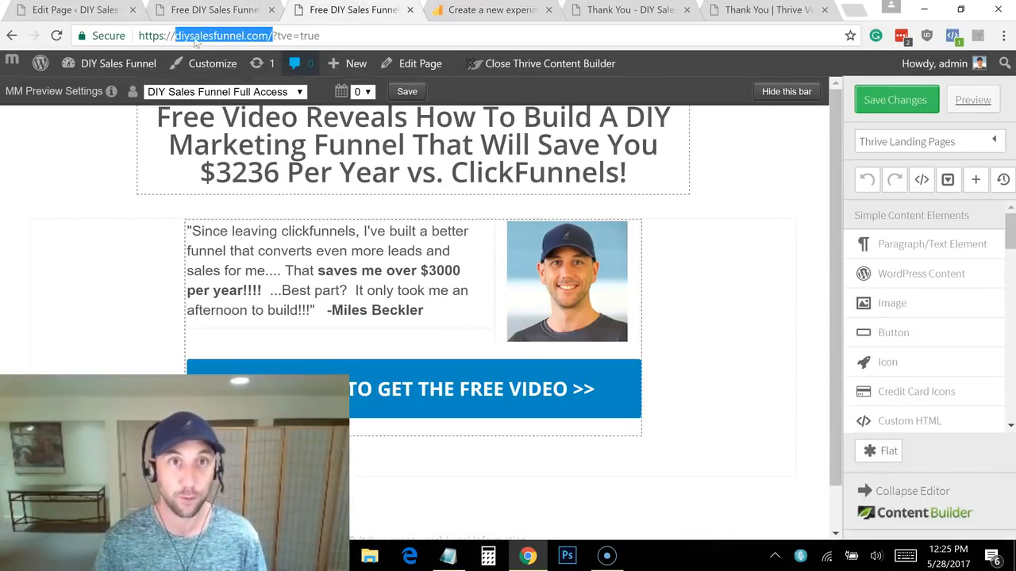
click(274, 37)
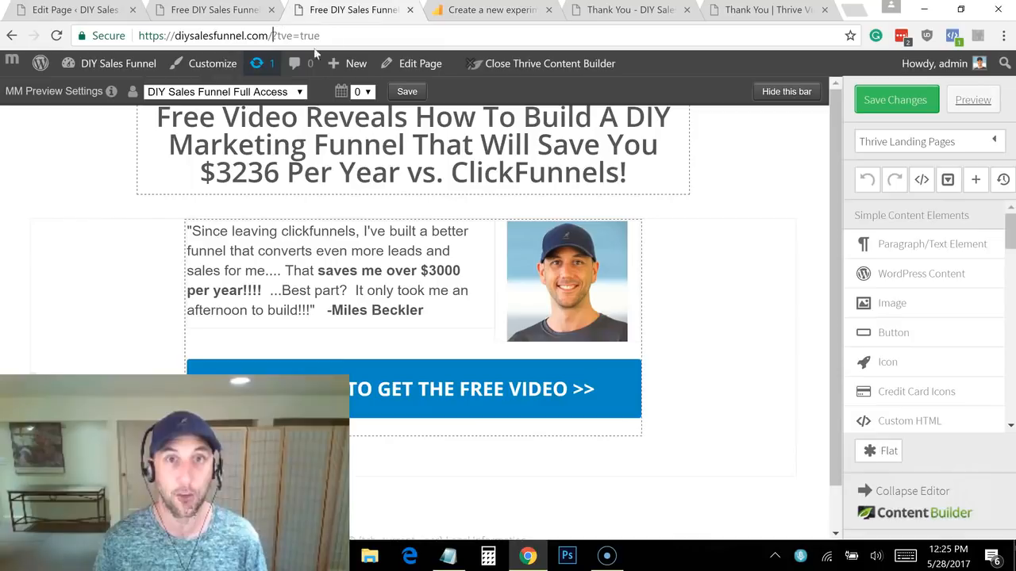
click(917, 150)
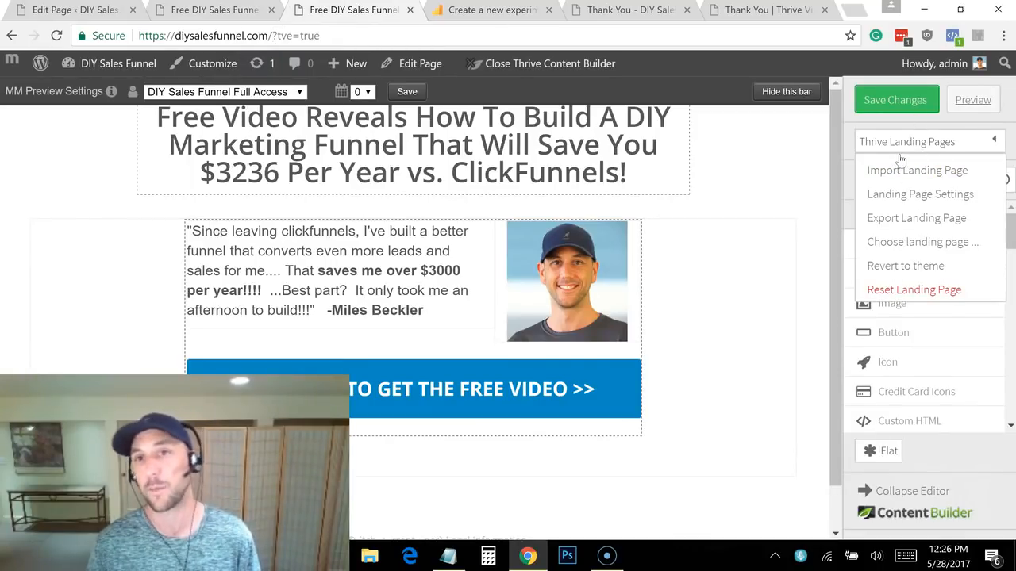
click(910, 202)
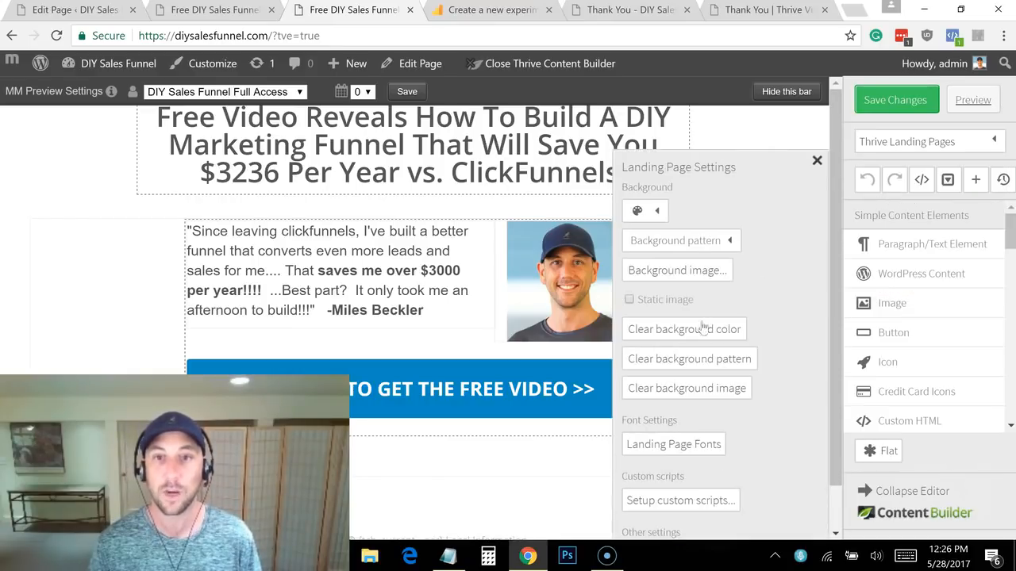
click(707, 501)
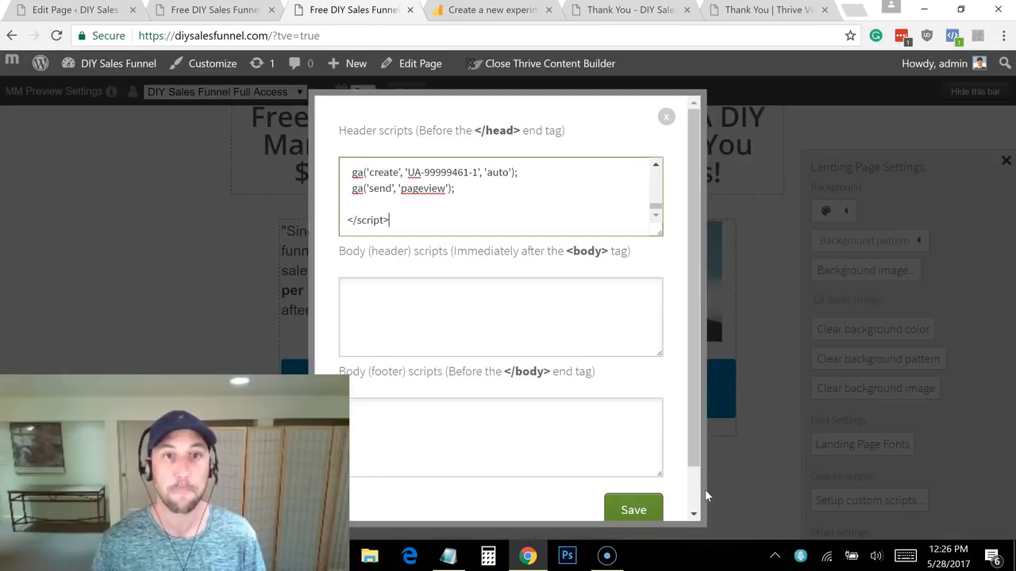
Paste the experiment code at the top of the header scripts, above the Facebook Pixel code, and save the scripts and page
drag(656, 211, 656, 172)
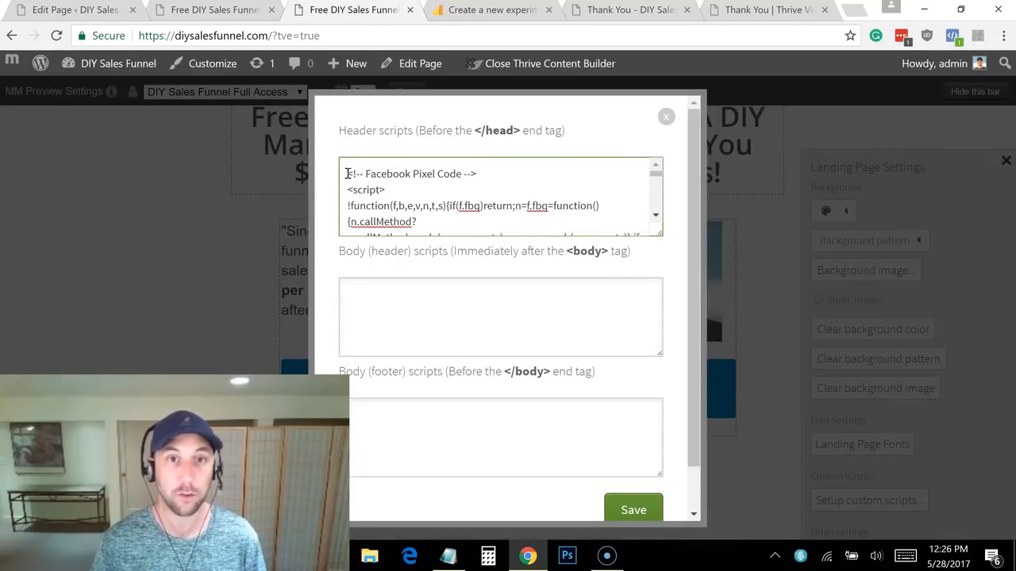
key(Return)
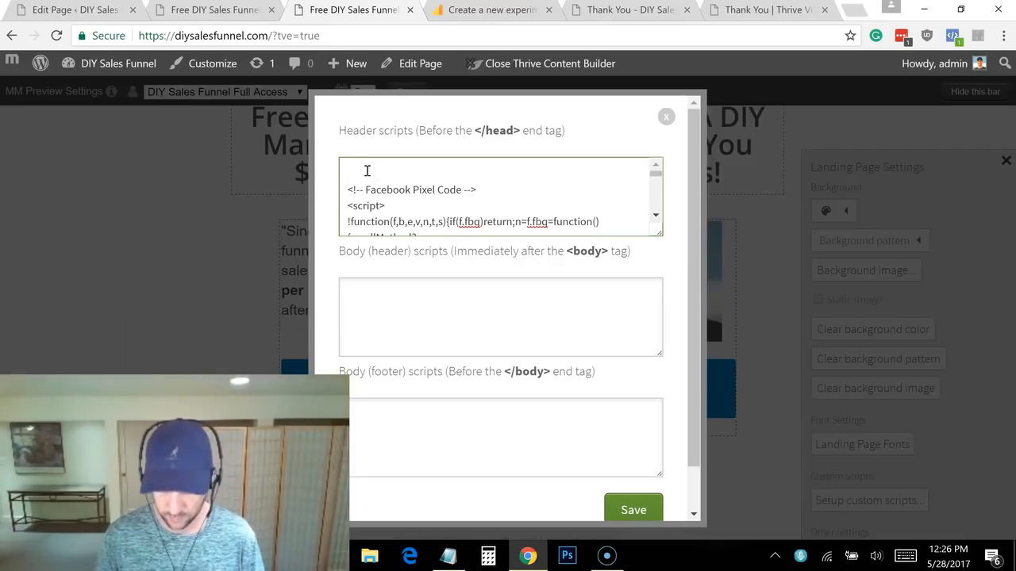
key(ctrl+v)
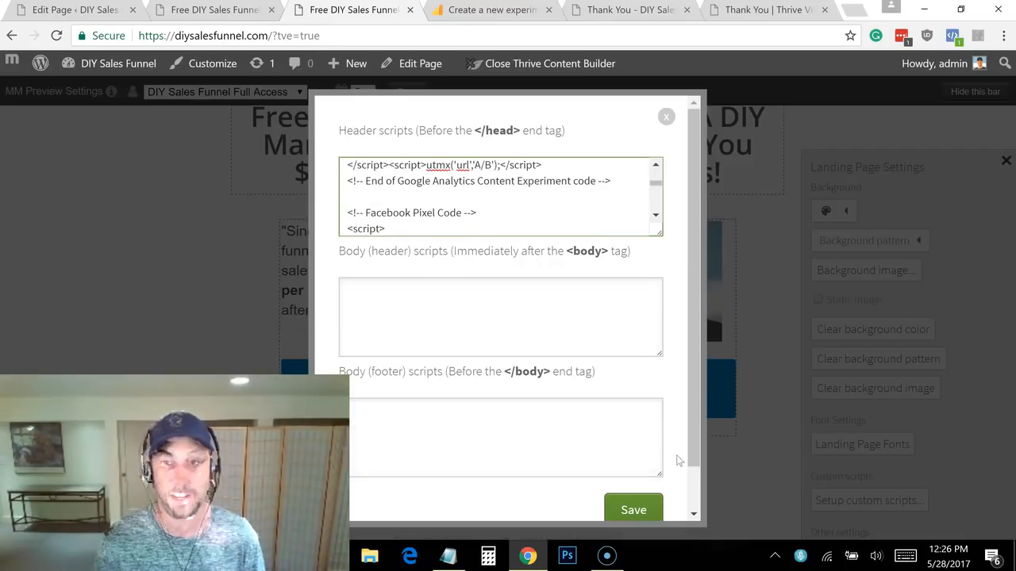
click(641, 505)
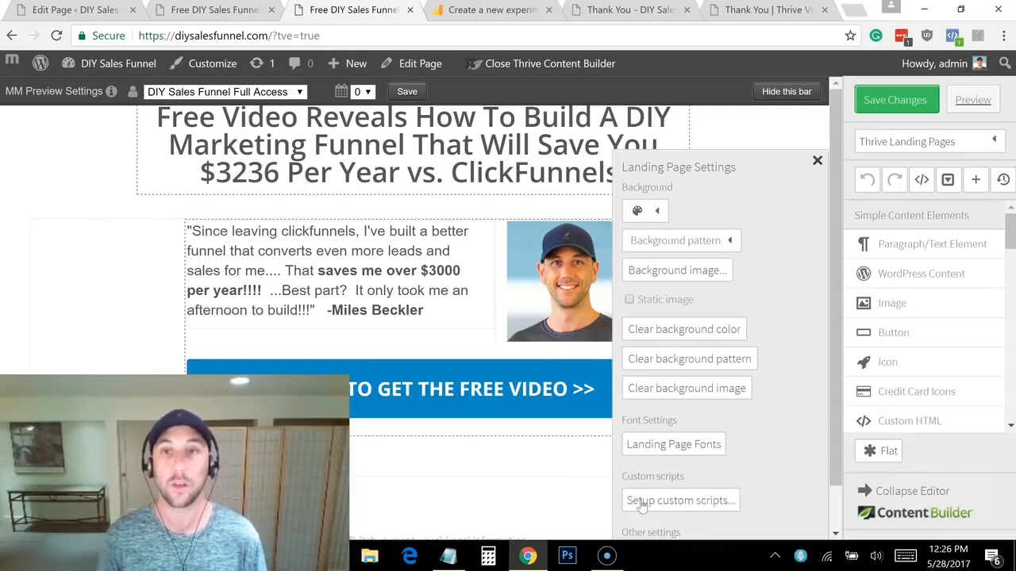
click(918, 97)
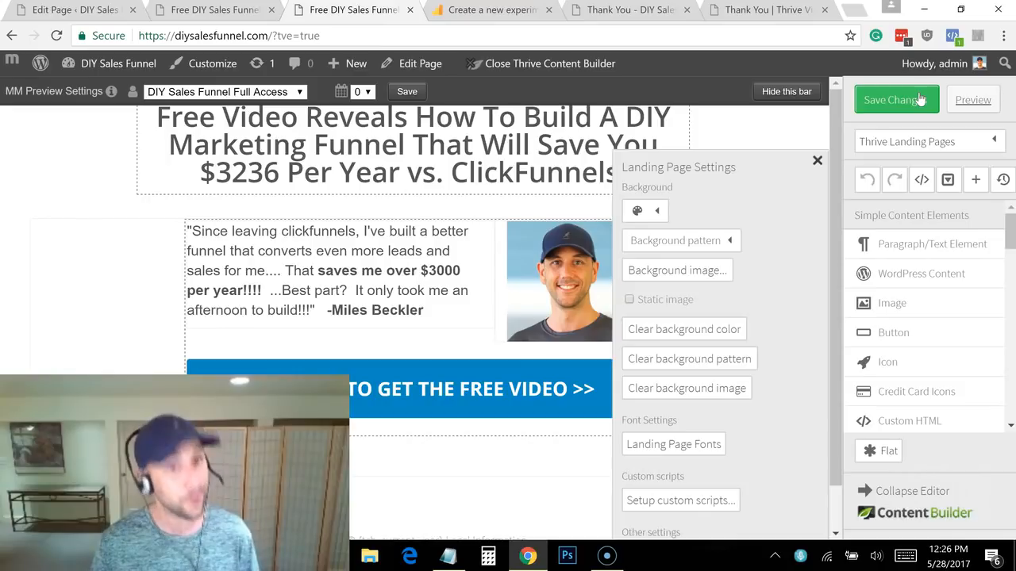
Return to the Google Analytics experiment and validate the installed code by advancing to the Review and start stage
click(519, 12)
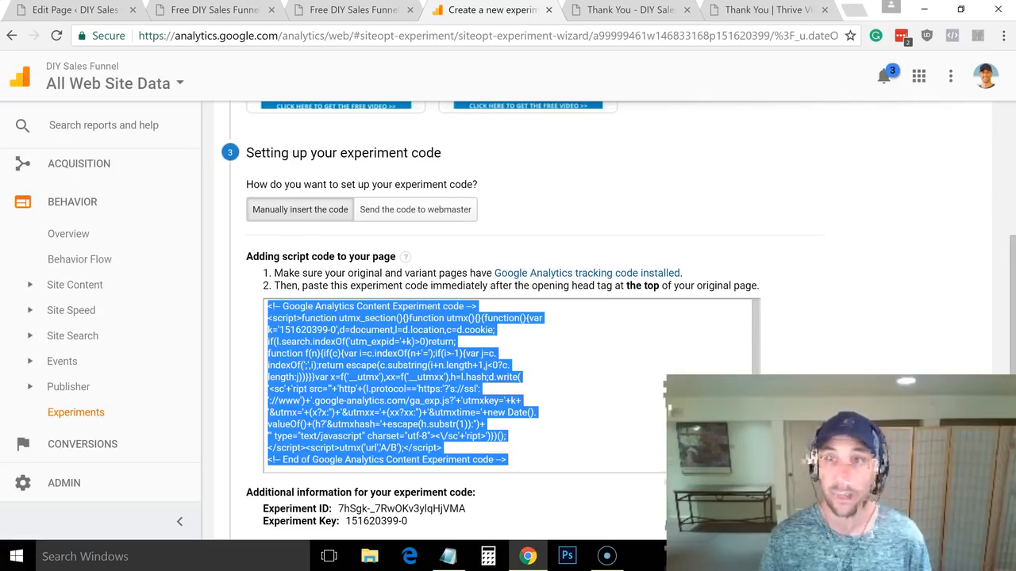
scroll(1011, 357, down, 3)
scroll(1012, 357, down, 1)
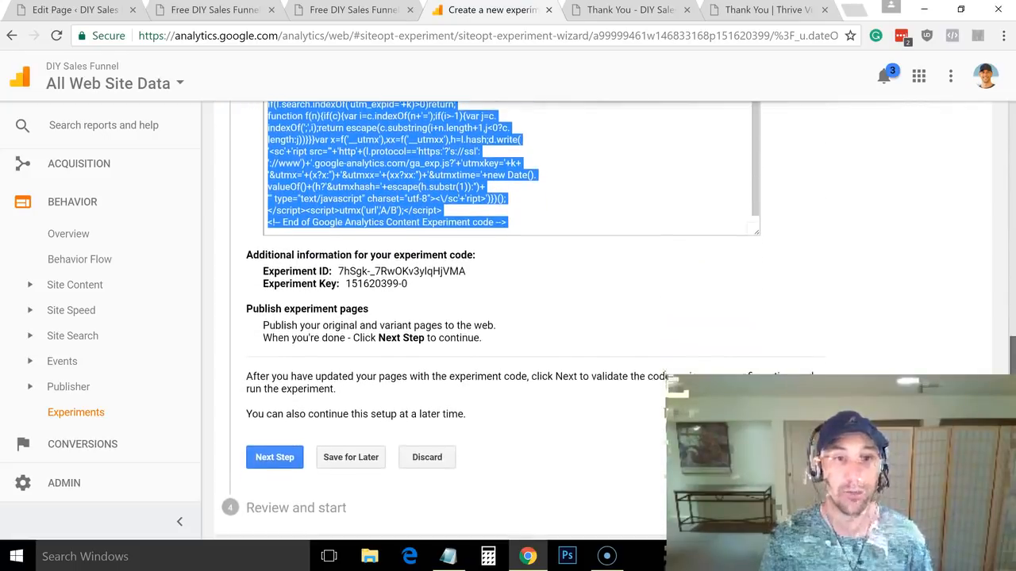
click(285, 419)
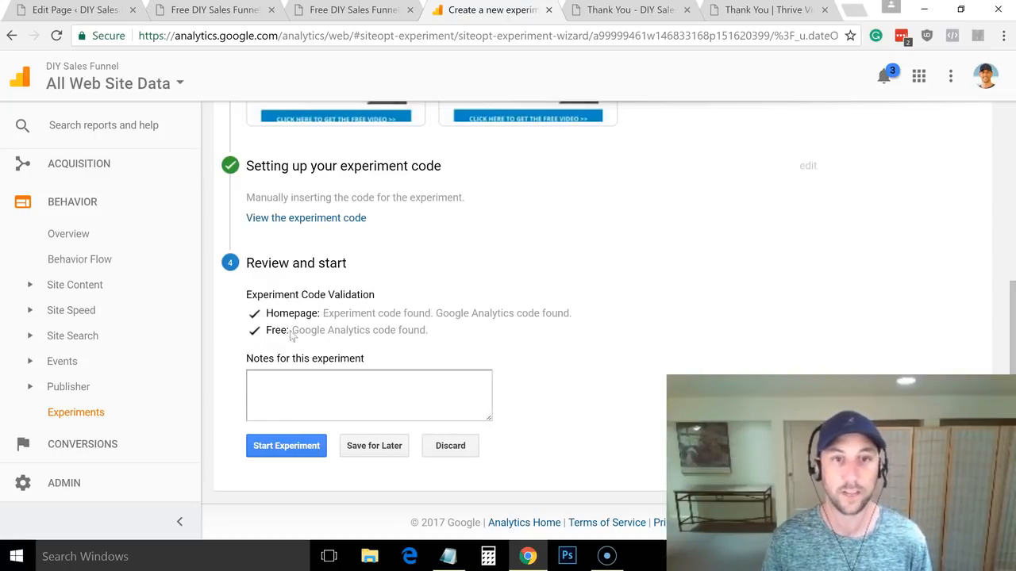
Start the validated split-test experiment and go to the experiments list
click(277, 450)
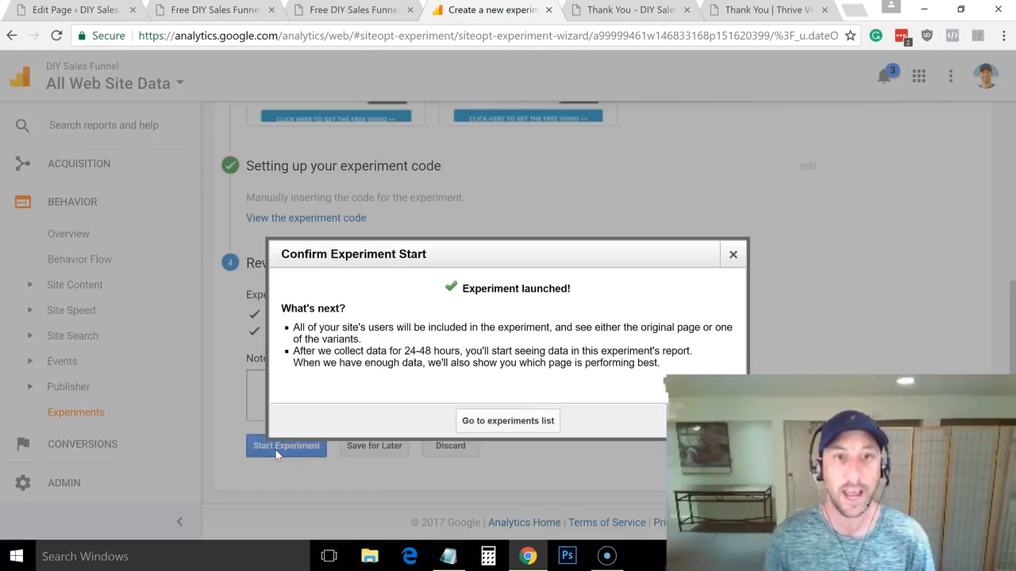
click(508, 422)
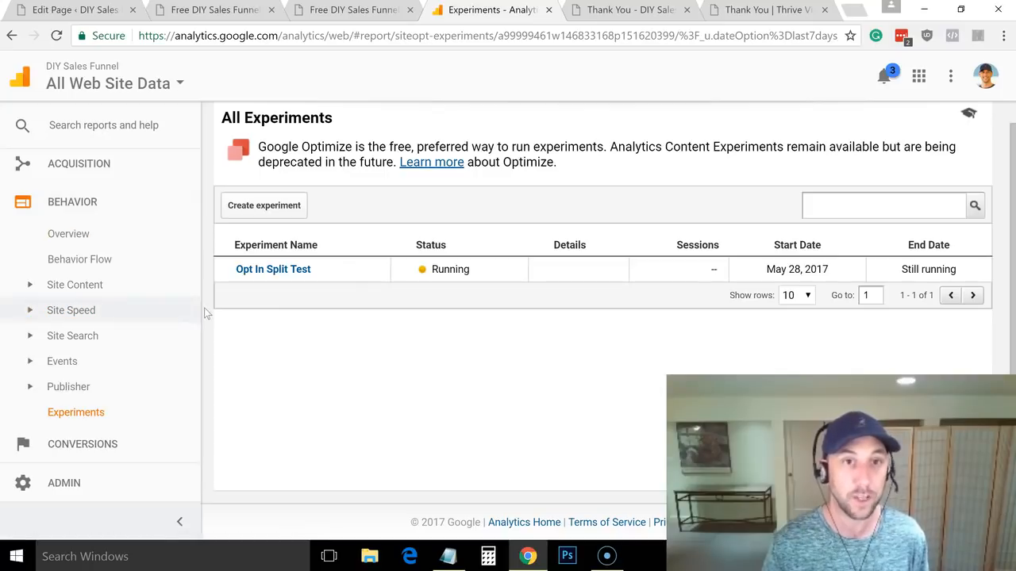
View the Audience Overview report, and return to the Experiments list in the Behavior reports
scroll(163, 309, up, 2)
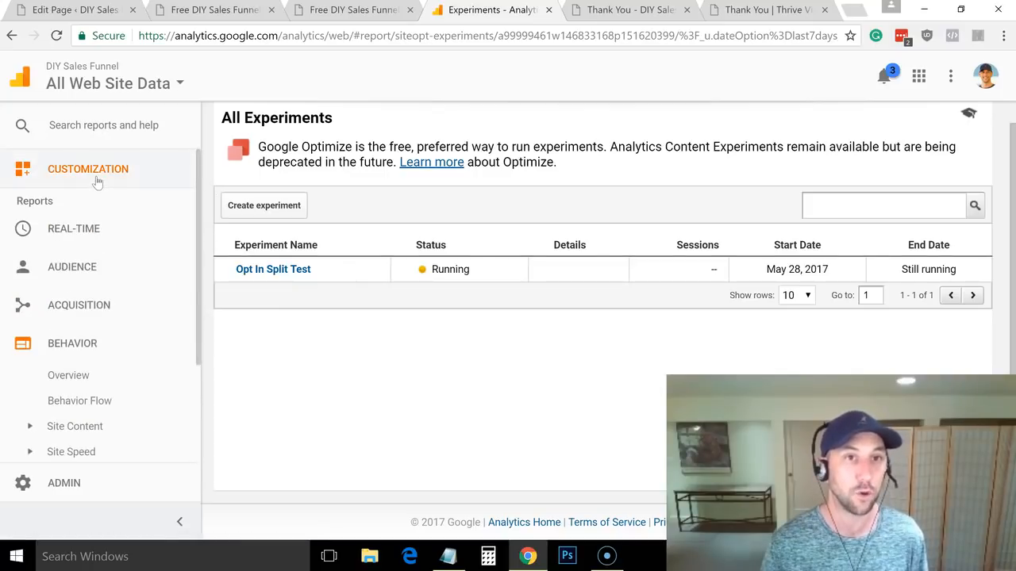
click(76, 270)
click(78, 302)
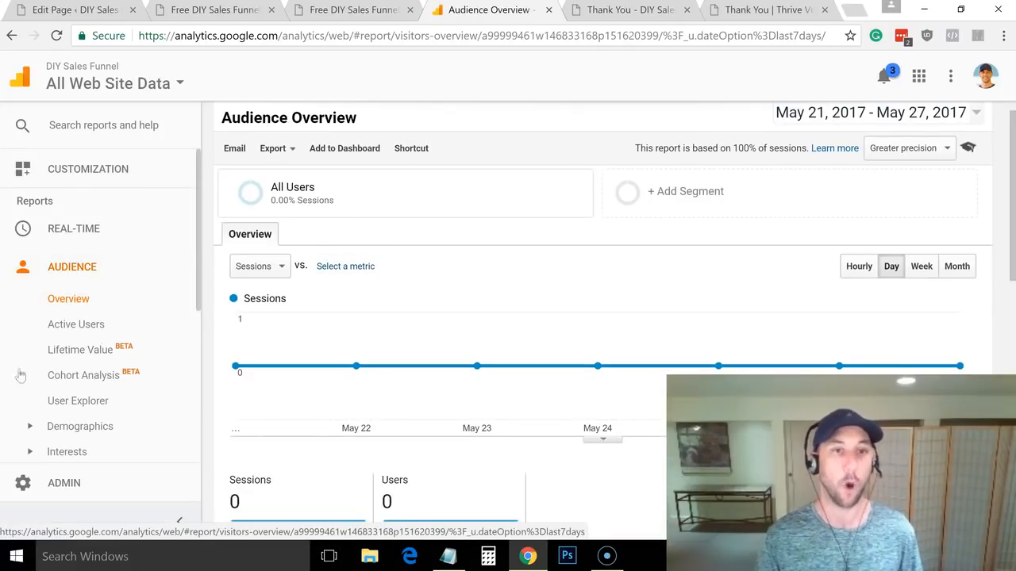
drag(199, 269, 208, 446)
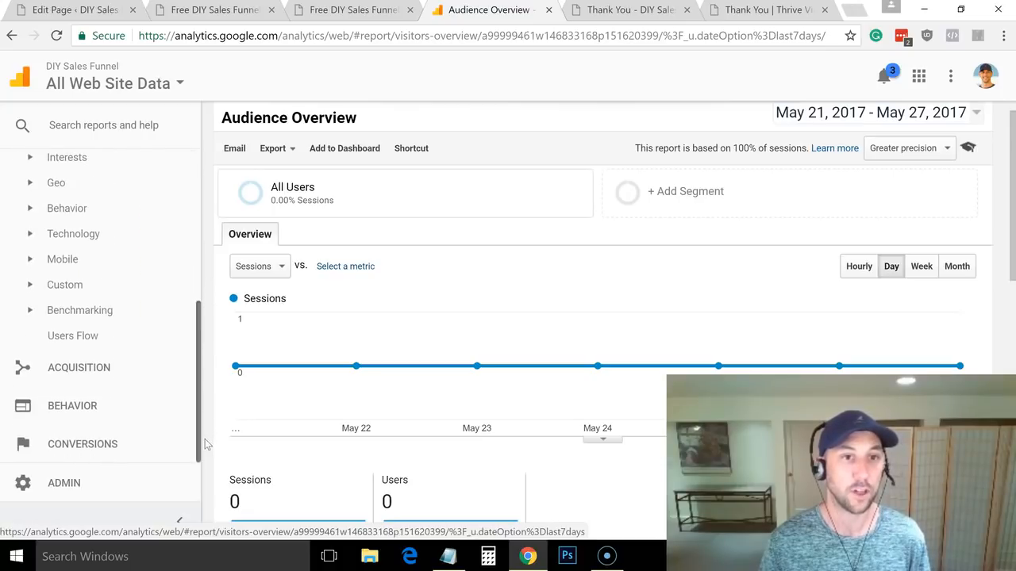
click(84, 406)
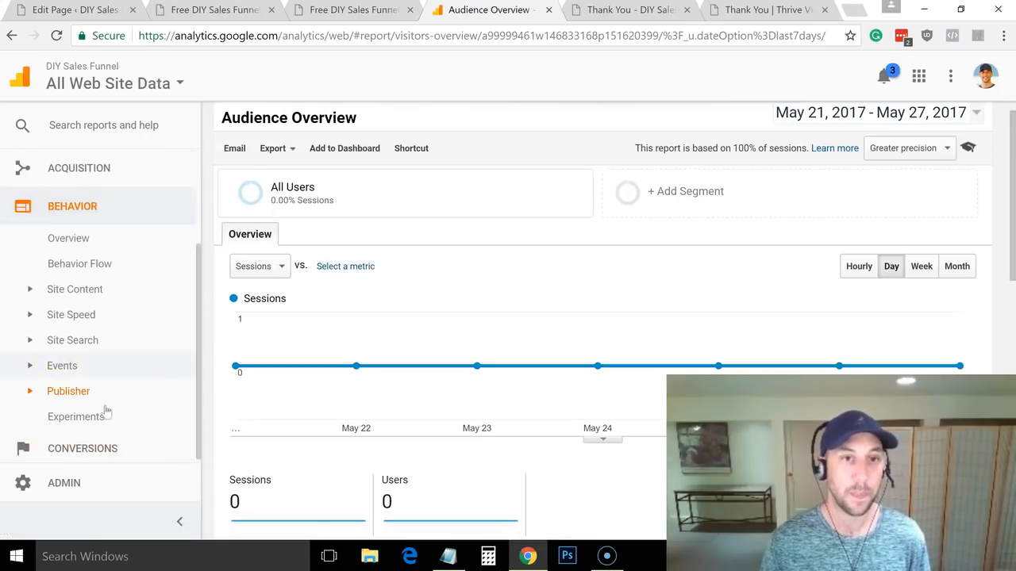
click(80, 416)
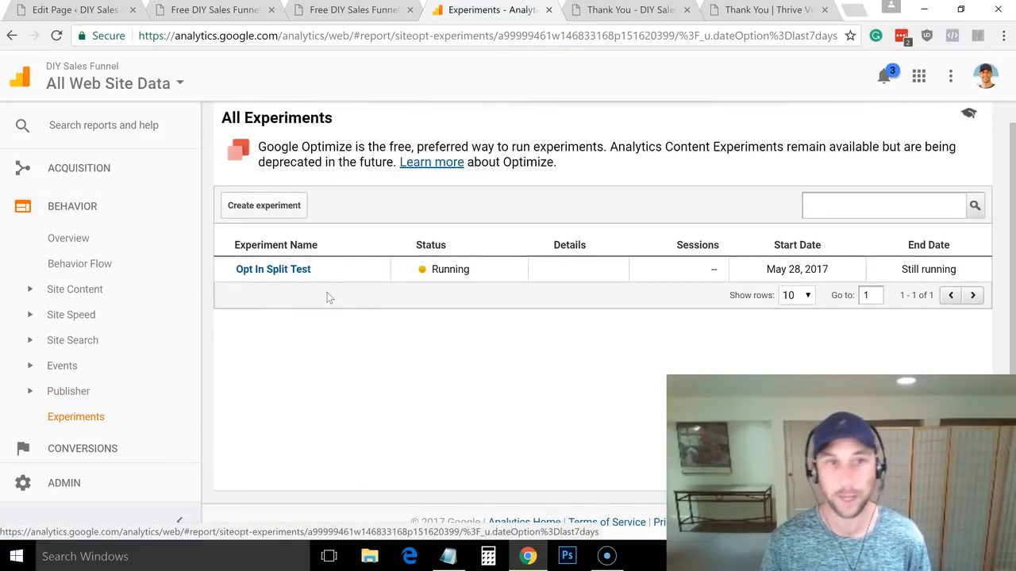
Open the Opt In Split Test report and review its conversion rate graph, status and variant table
click(274, 271)
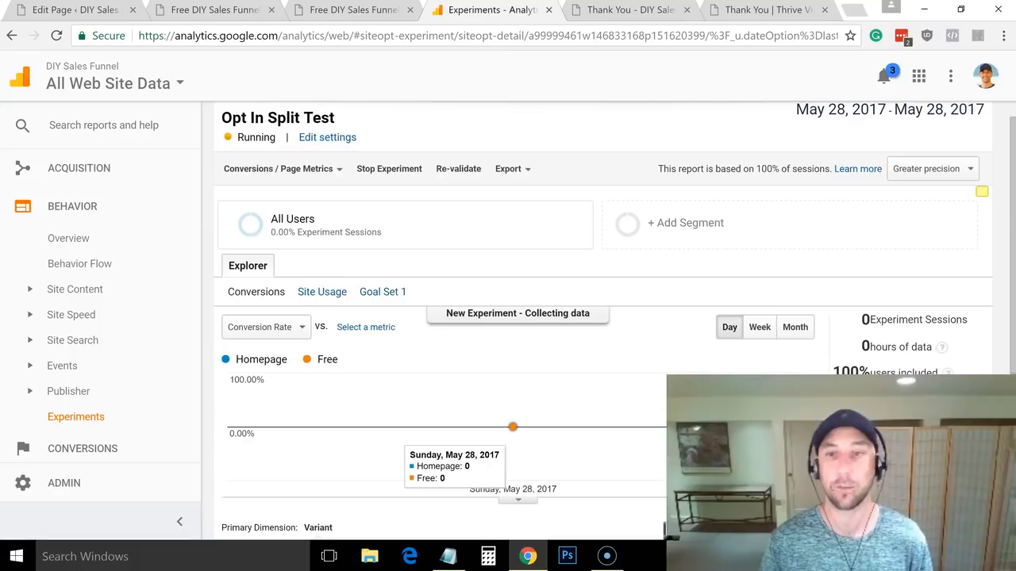
scroll(1008, 313, down, 2)
scroll(1008, 313, down, 2)
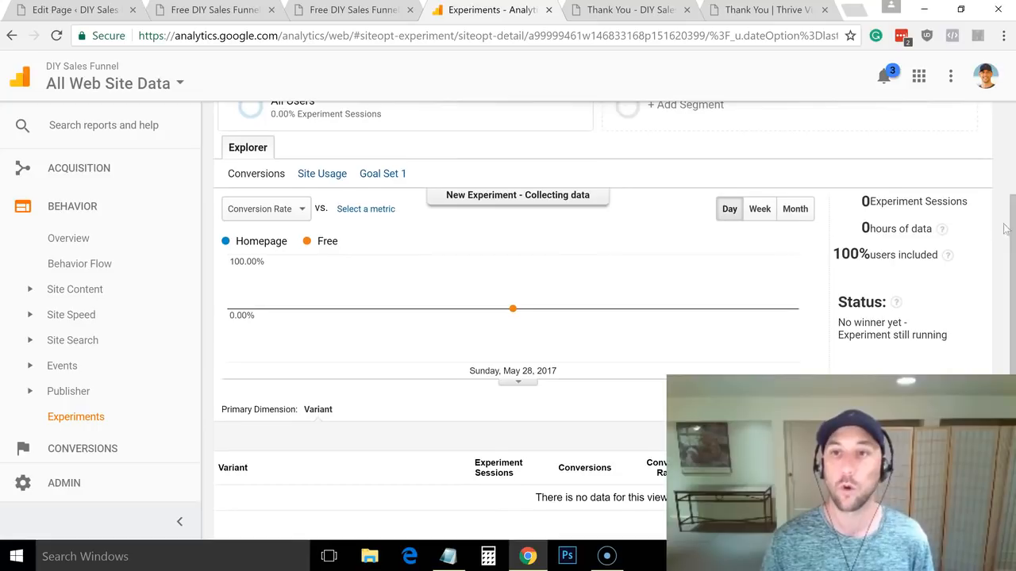
drag(1011, 216, 1002, 161)
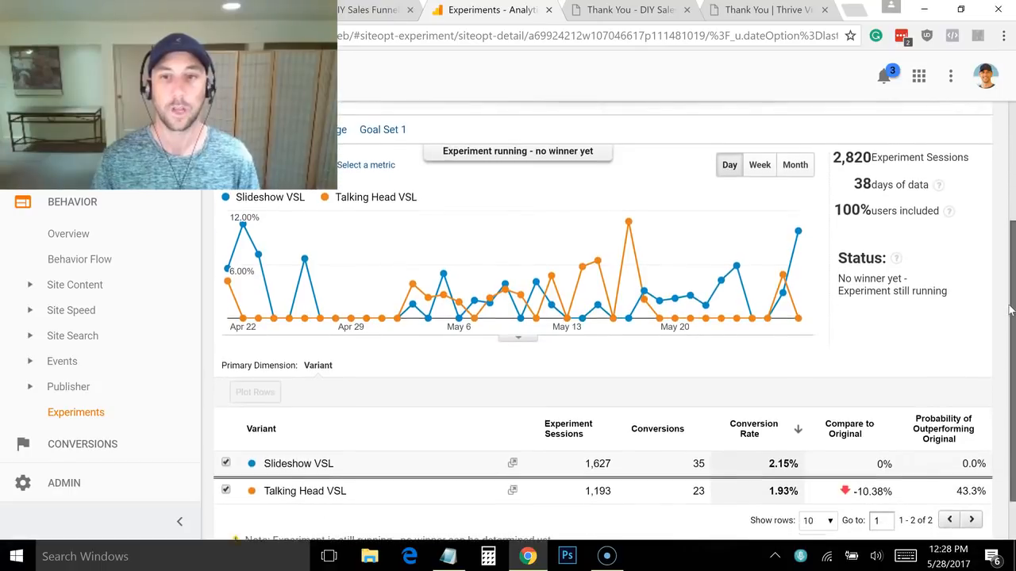
Examine the daily conversion rate graph comparing the Slideshow VSL and Talking Head VSL variants in the older experiment
drag(1012, 233, 1008, 313)
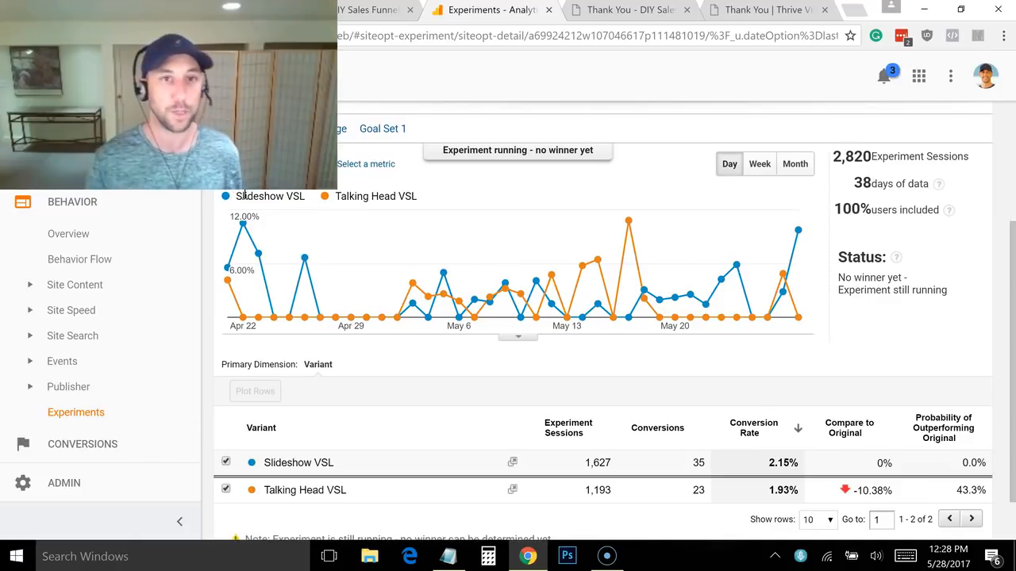
mouse_move(426, 317)
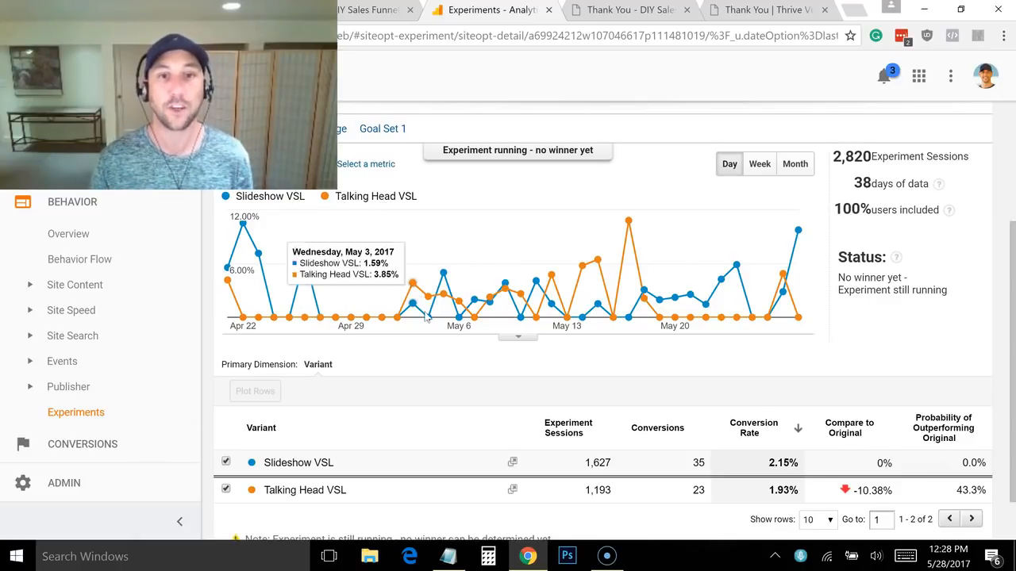
mouse_move(628, 274)
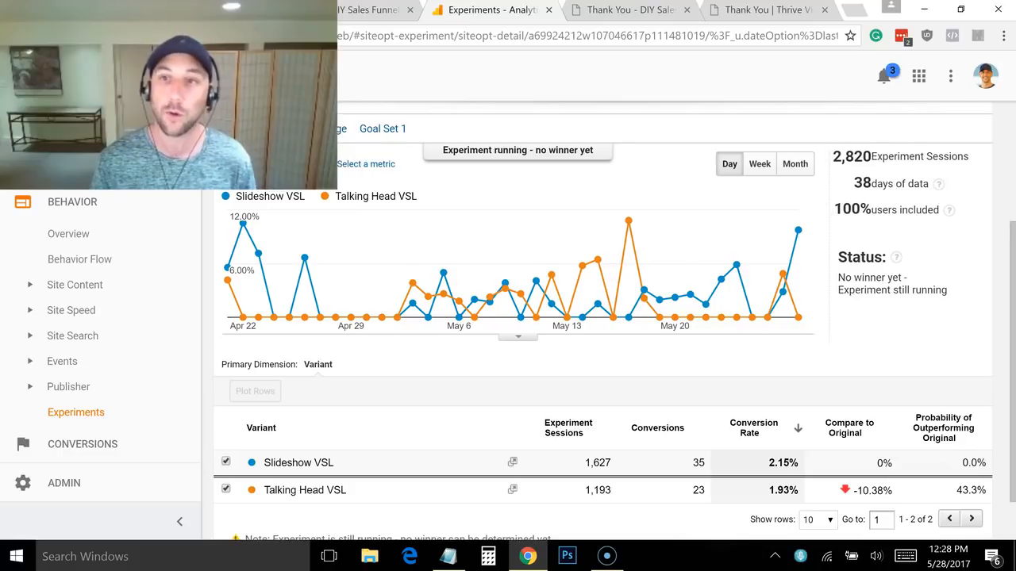
Highlight the Slideshow VSL and Talking Head VSL names in the variant table to identify the two tested pages
drag(1012, 238, 1012, 287)
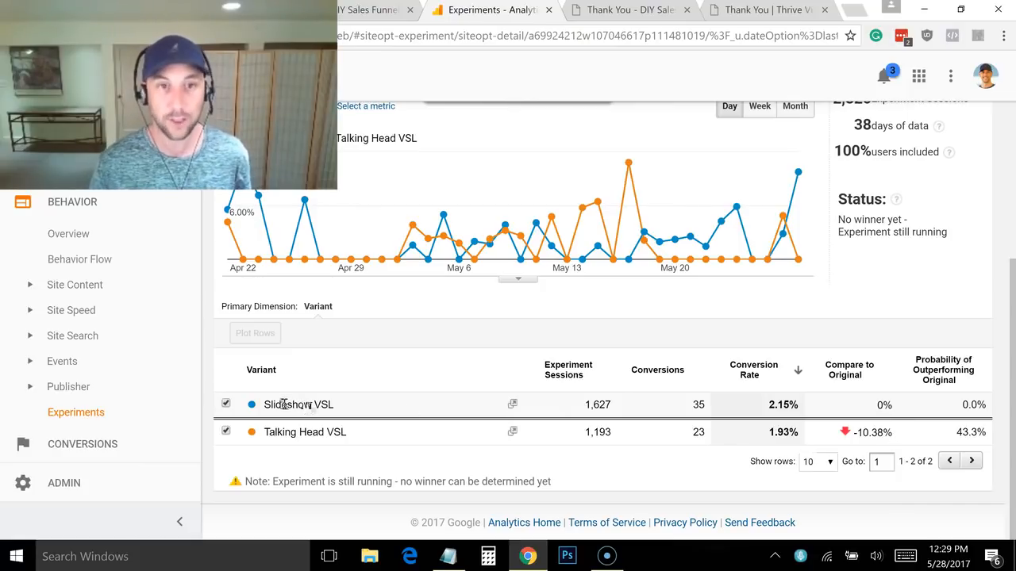
drag(266, 405, 340, 403)
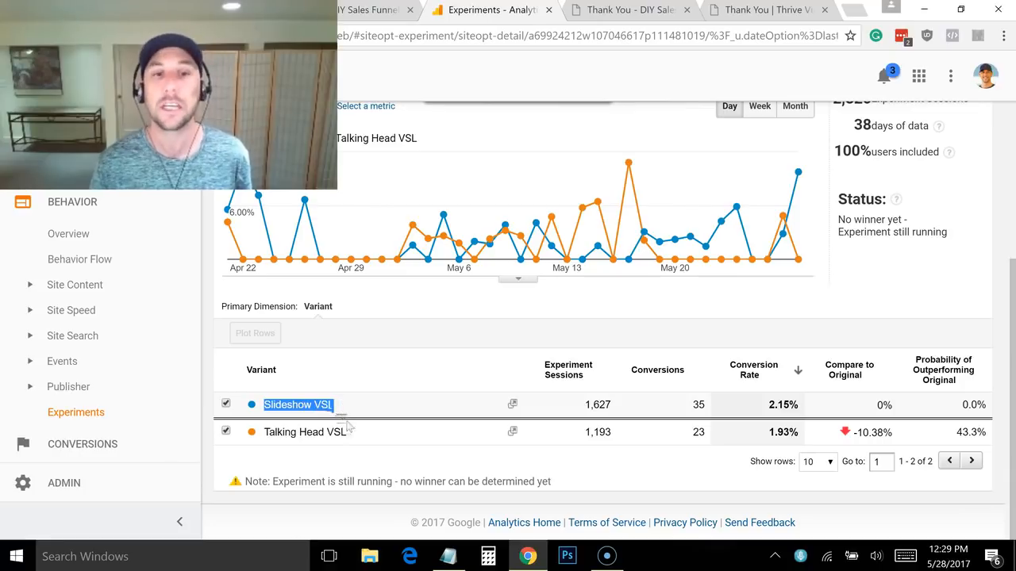
click(360, 434)
drag(362, 435, 266, 432)
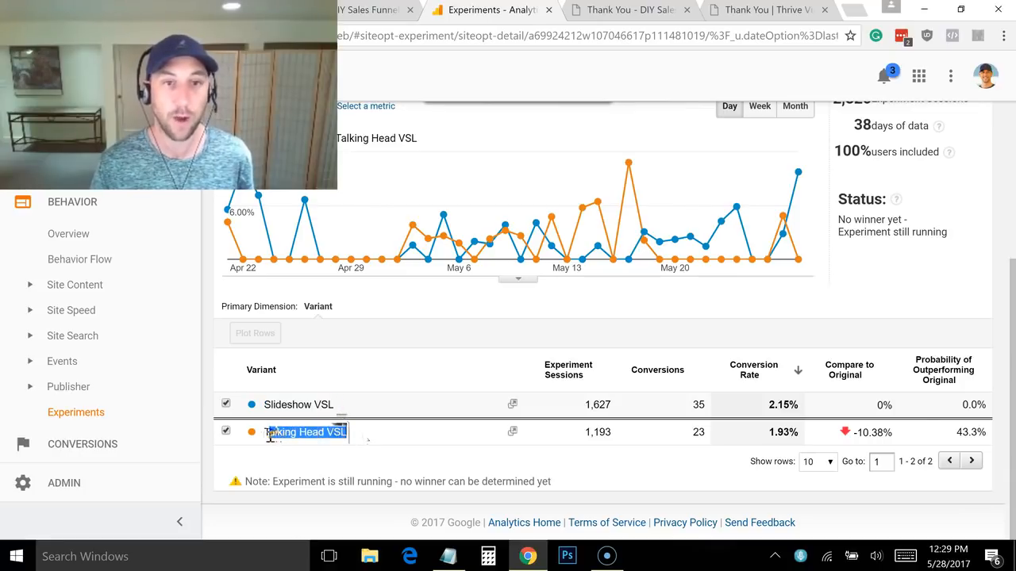
click(270, 462)
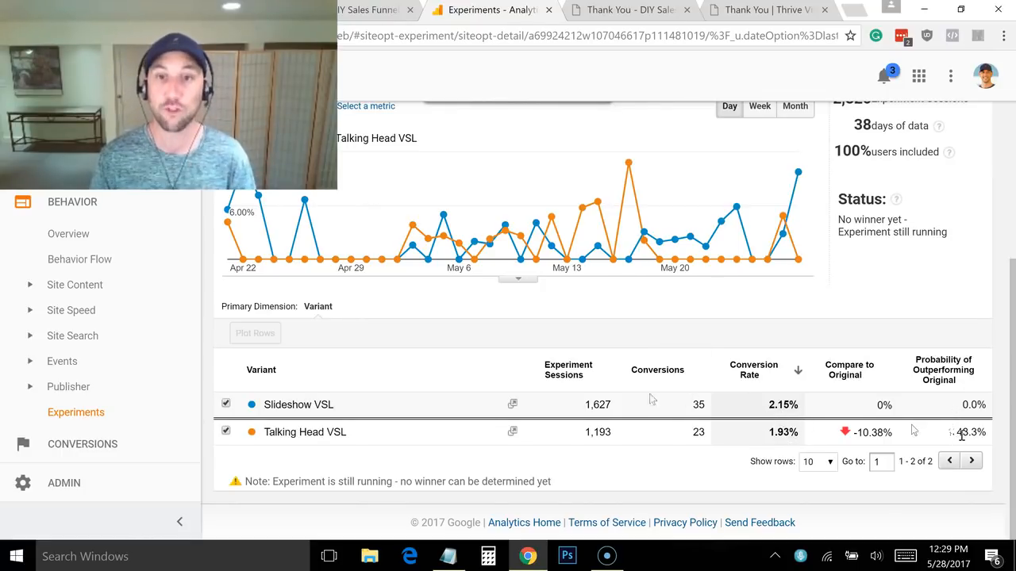
Compare the two variants' conversions, difference from the original and probability of outperforming it, highlighting the relevant figures
drag(585, 408, 703, 406)
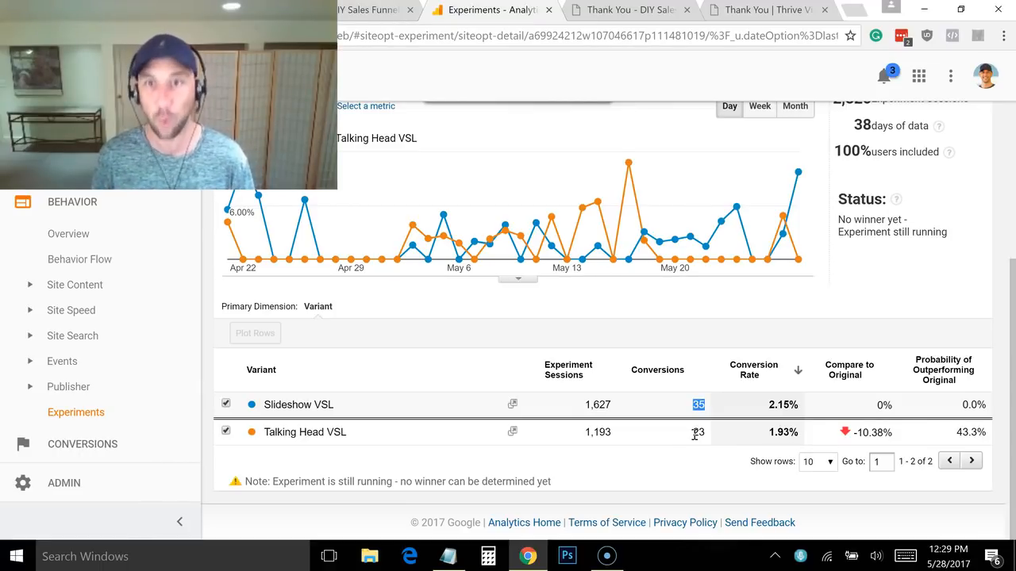
drag(954, 433, 989, 436)
click(961, 433)
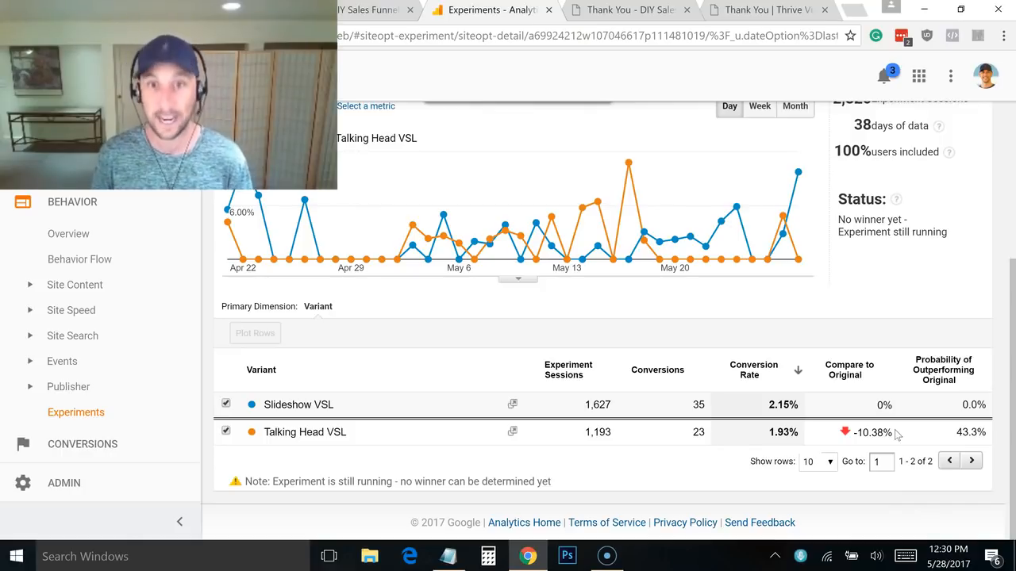
drag(955, 435, 985, 433)
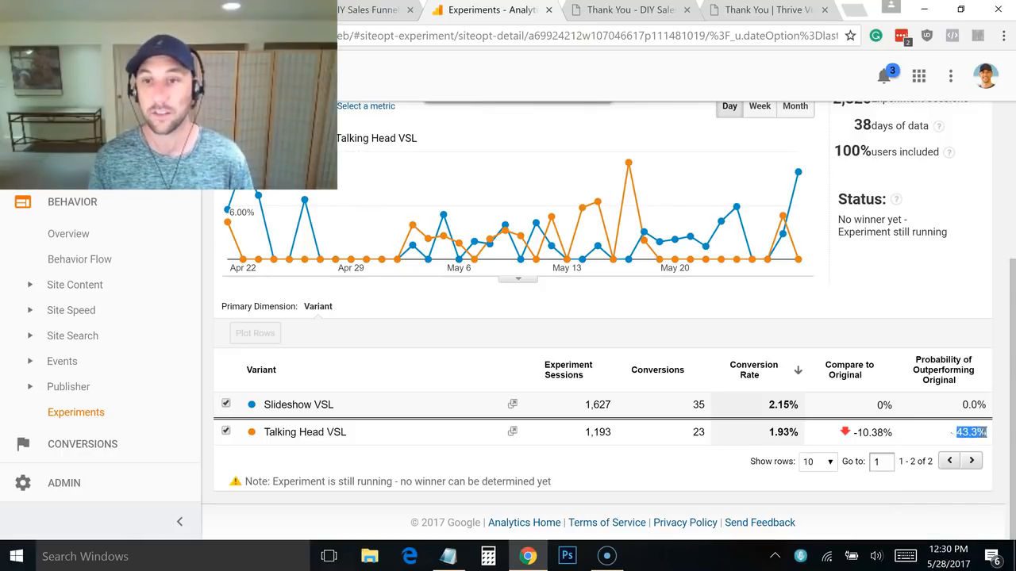
drag(854, 433, 893, 433)
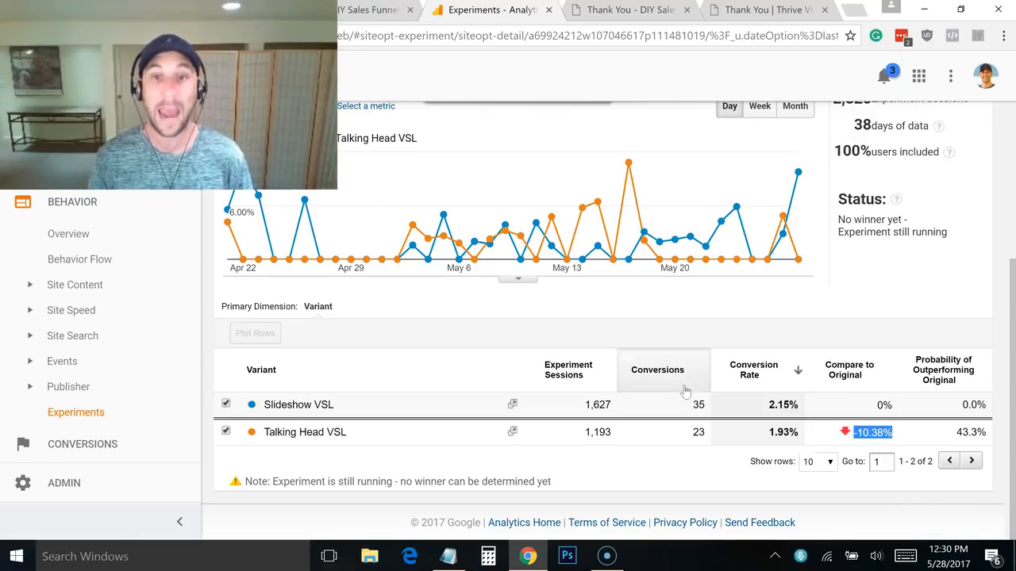
click(698, 404)
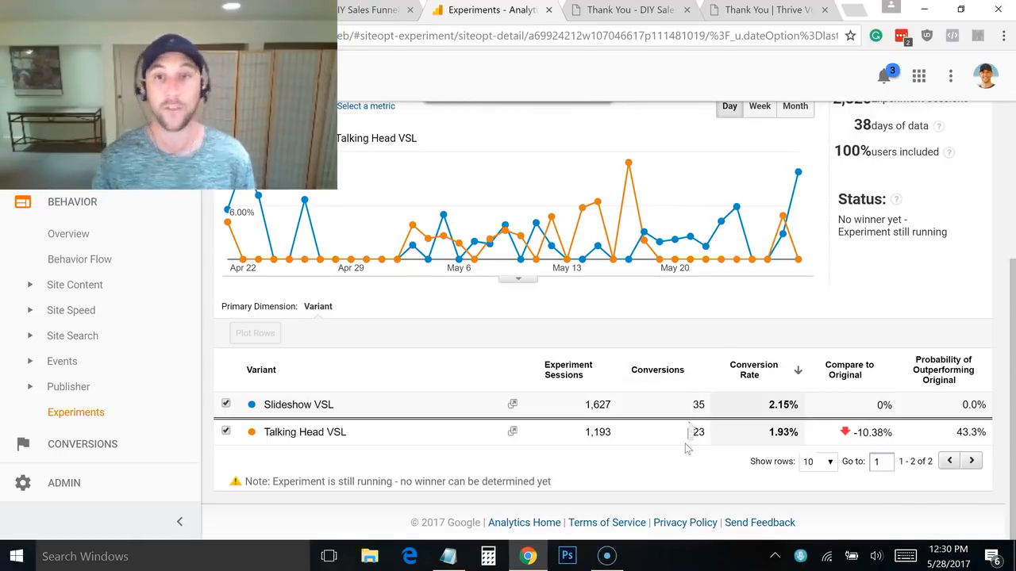